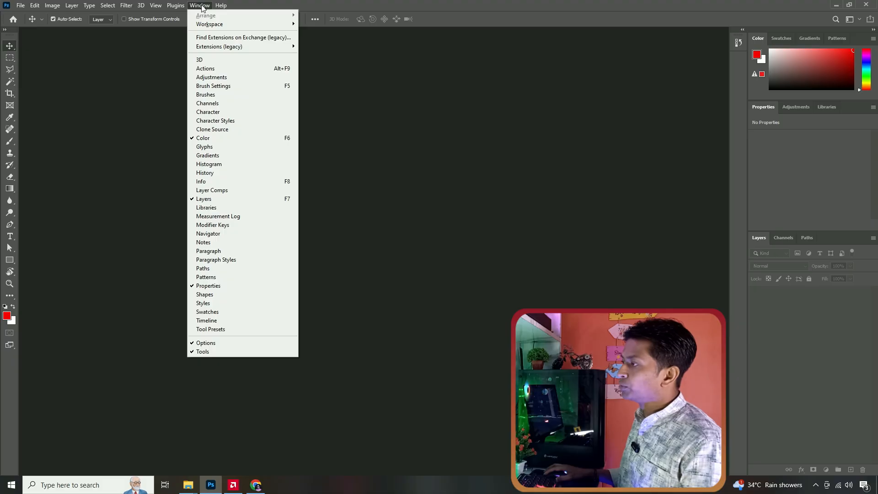
Reset the Essentials workspace and enlarge the Layers panel upward
mouse_move(207, 27)
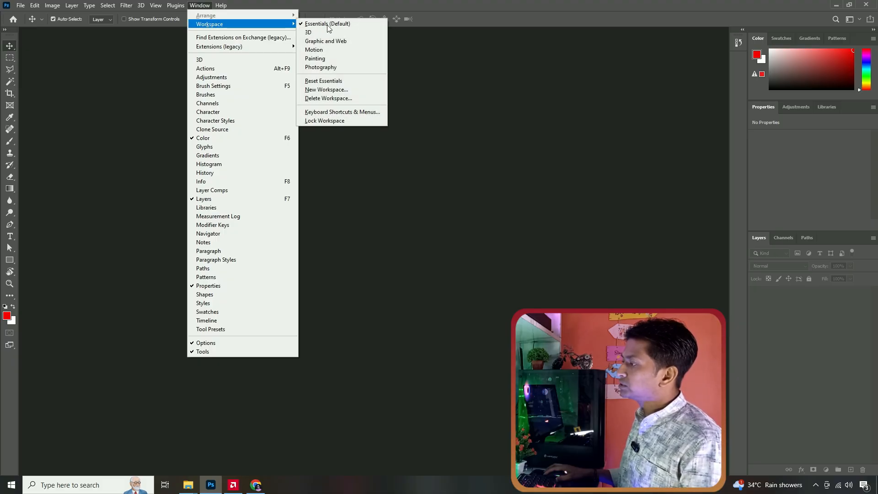
left_click(322, 82)
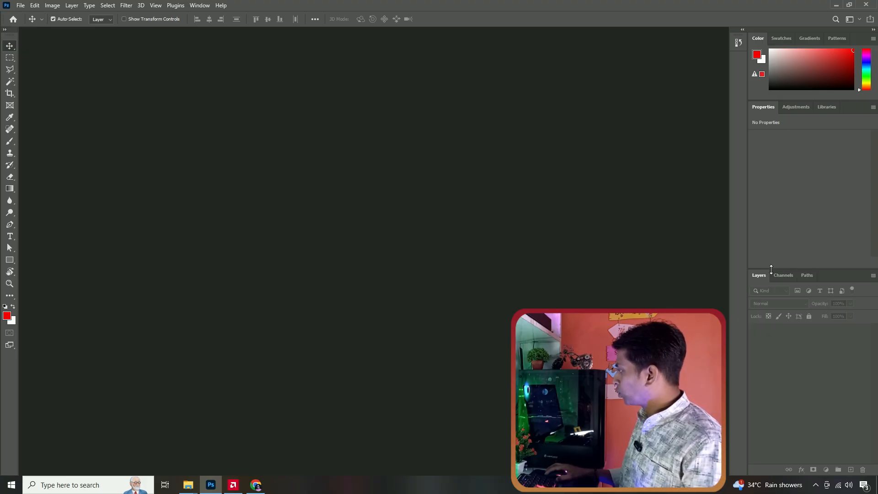
left_click_drag(771, 270, 763, 227)
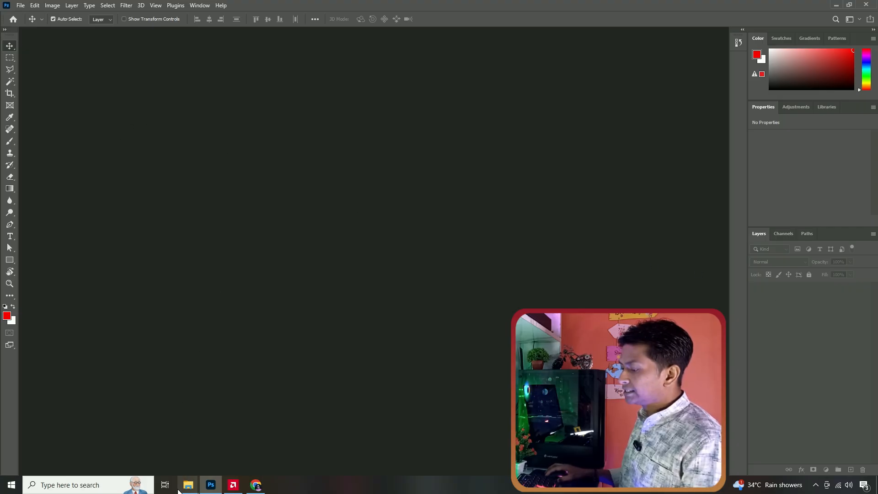
Open the Blank 1920_1080 PSD from the Photoshop Class folder in File Explorer
mouse_move(188, 490)
left_click(211, 437)
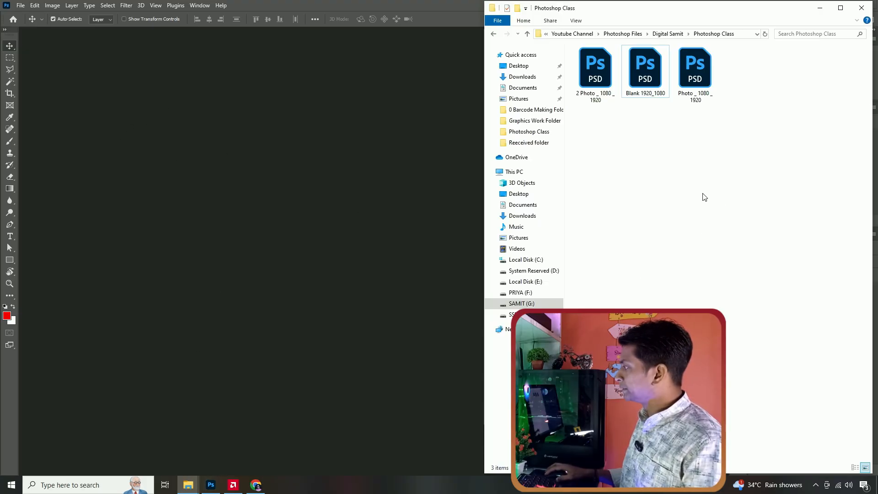
left_click(637, 73)
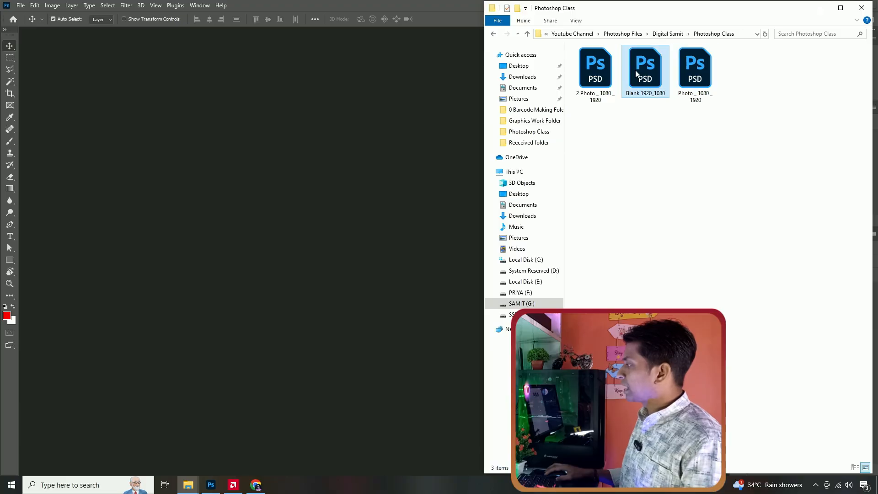
double_click(637, 73)
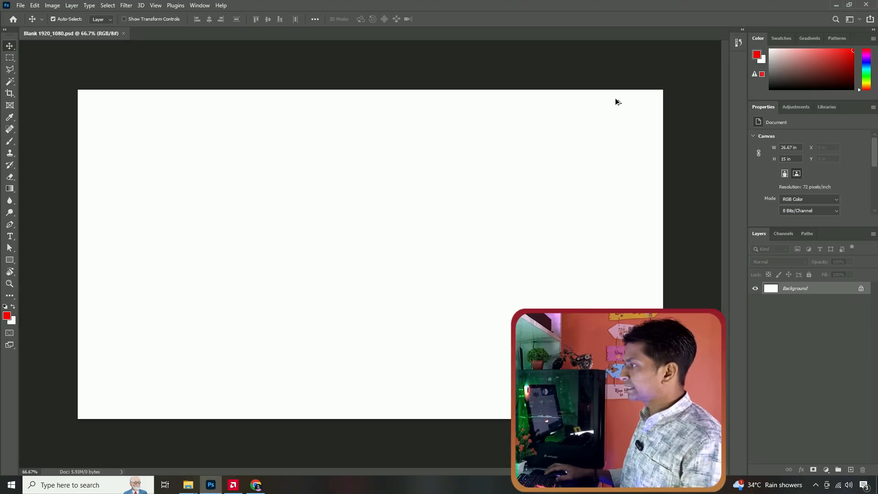
Open the Photo _ 1080 _ 1920 PSD from the same folder and delete its red Layer 3
key("alt+Tab")
double_click(698, 65)
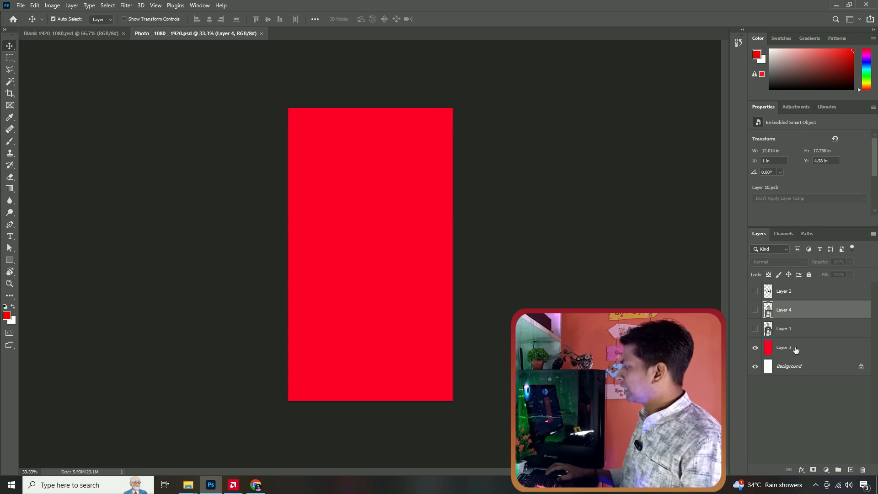
left_click(797, 347)
key("Delete")
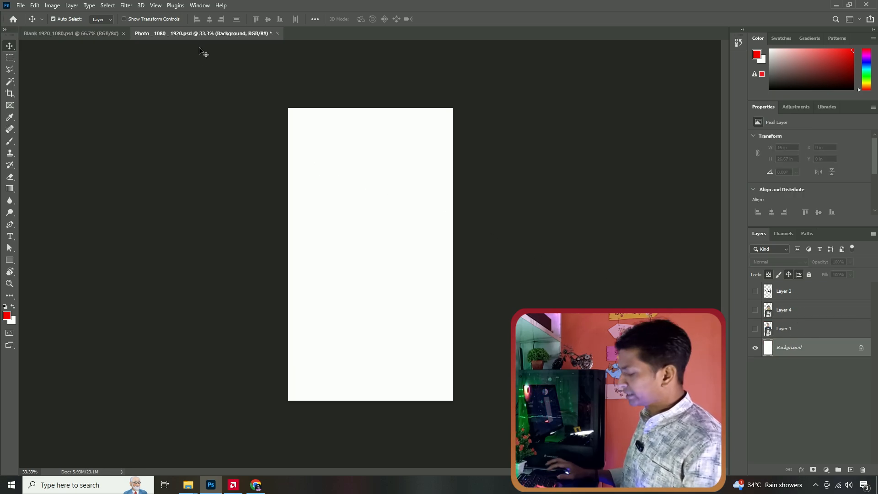
key("ctrl+0")
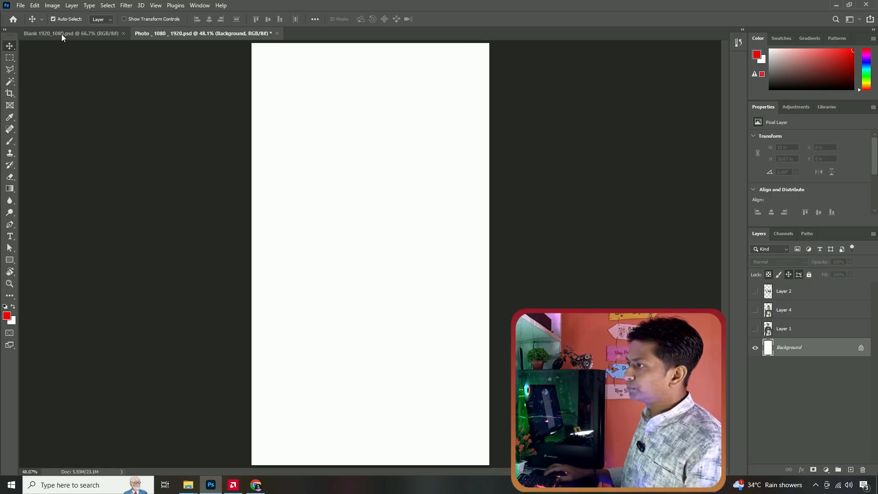
left_click(62, 37)
key("alt+Tab")
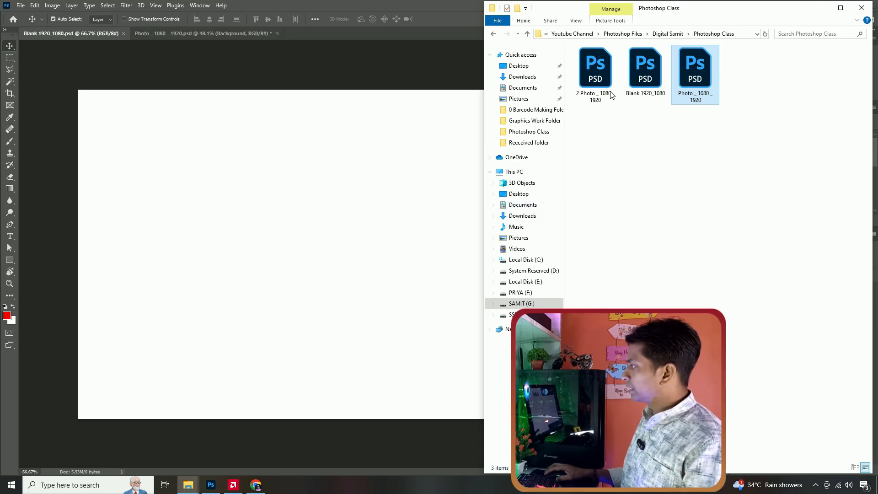
left_click(639, 87)
key("alt+Tab")
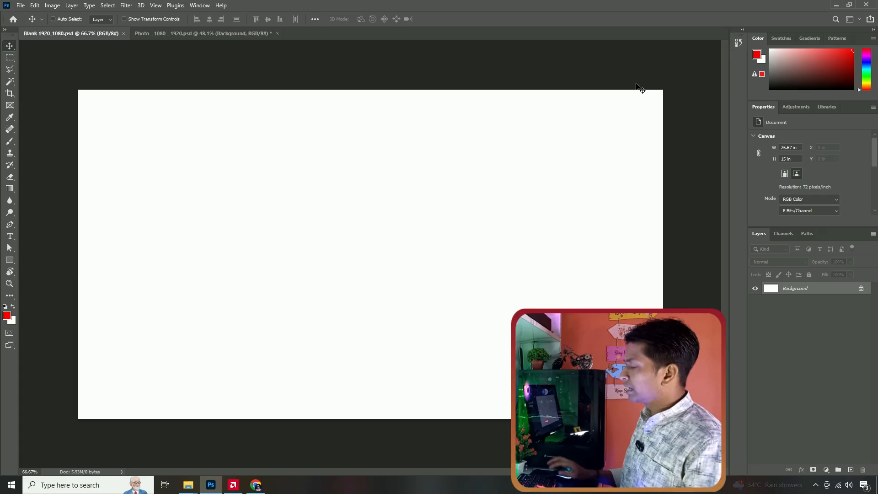
key("ctrl")
left_click(17, 9)
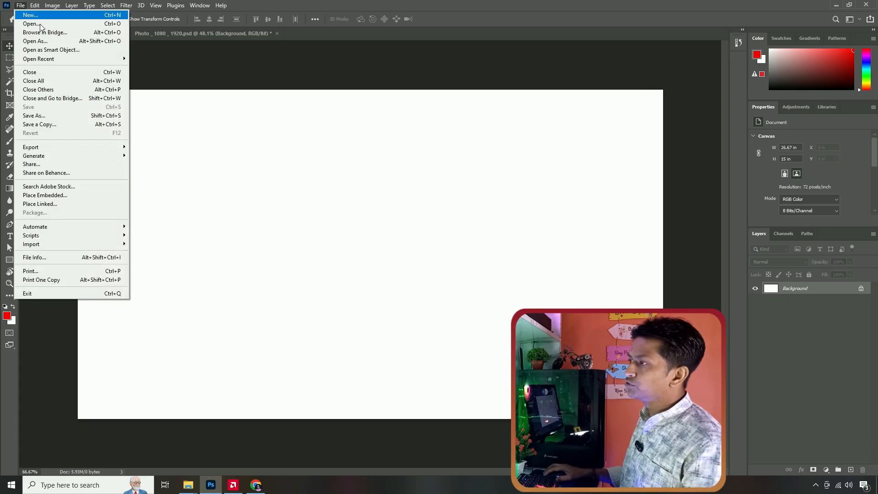
left_click(27, 26)
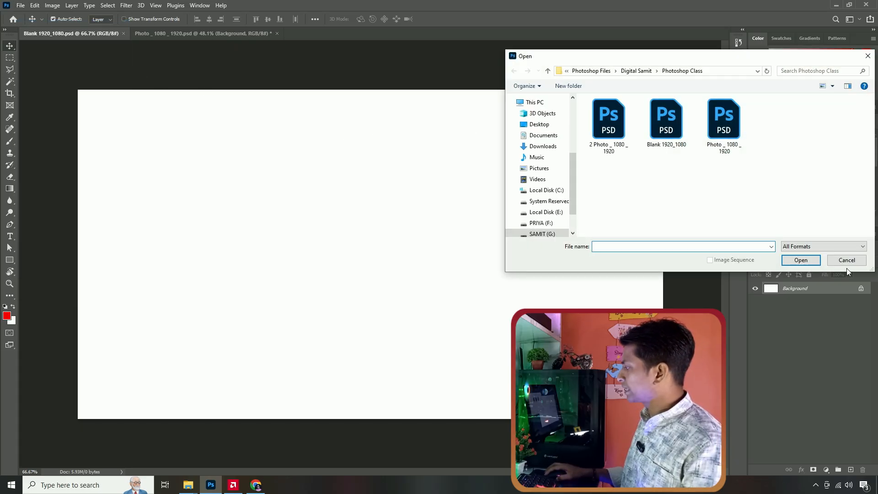
left_click(846, 260)
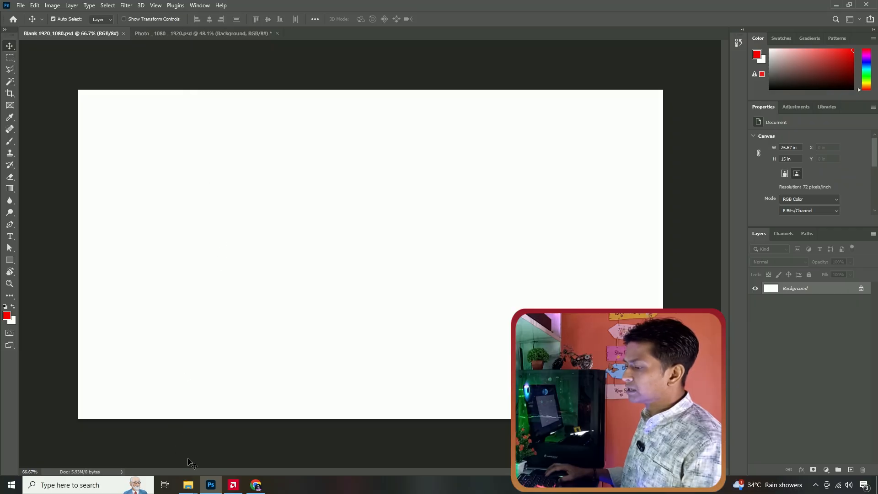
Open the 2 Photo _ 1080 _ 1920 PSD from the Photoshop Class folder and delete its photo layer, Layer 2
left_click(195, 487)
left_click(170, 444)
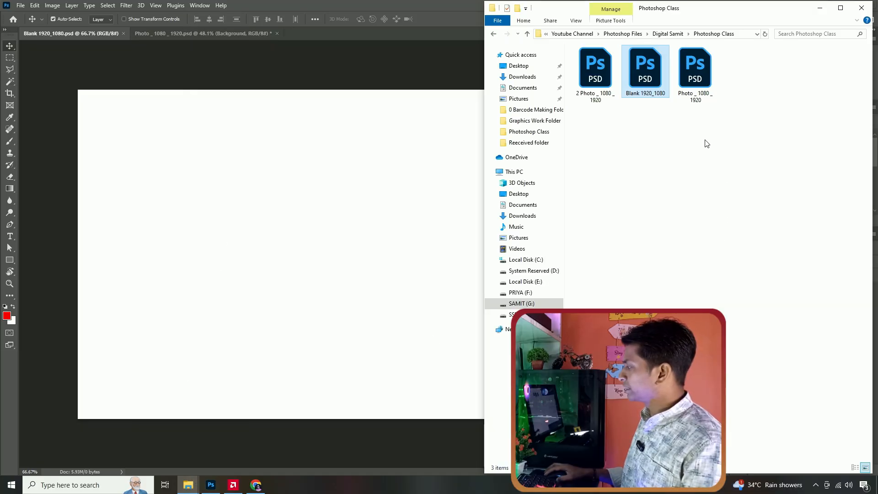
double_click(595, 71)
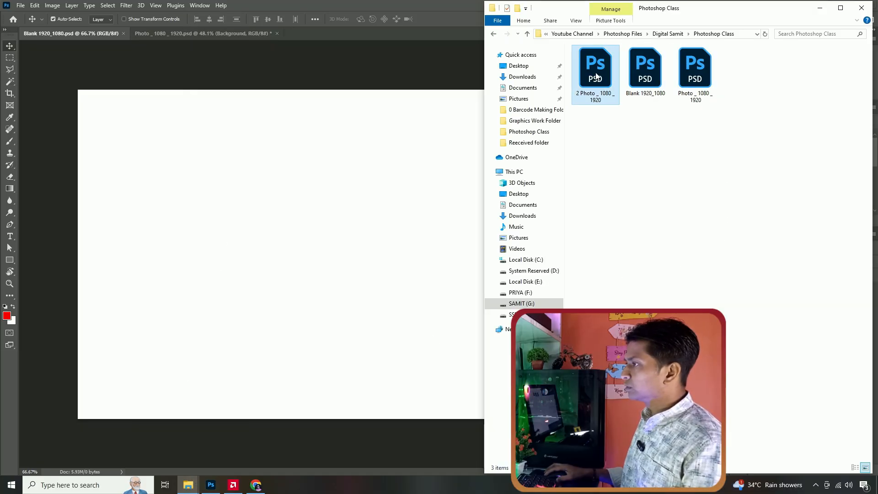
key("ctrl+0")
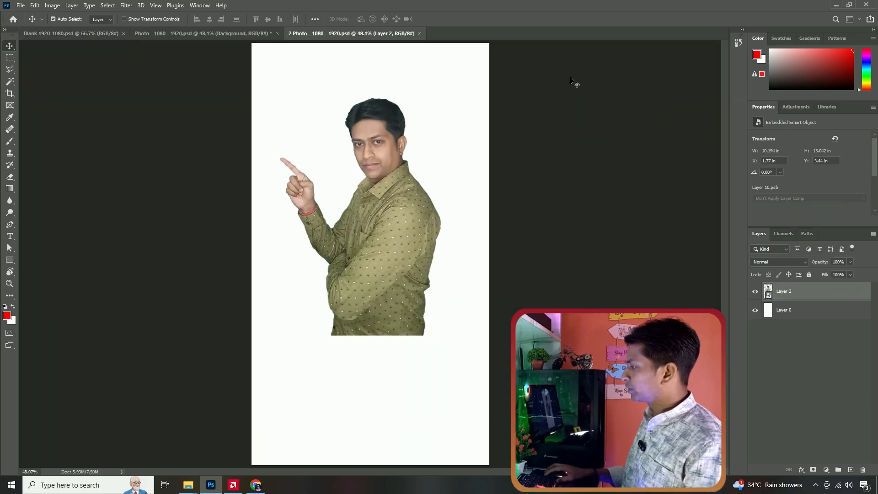
key("Delete")
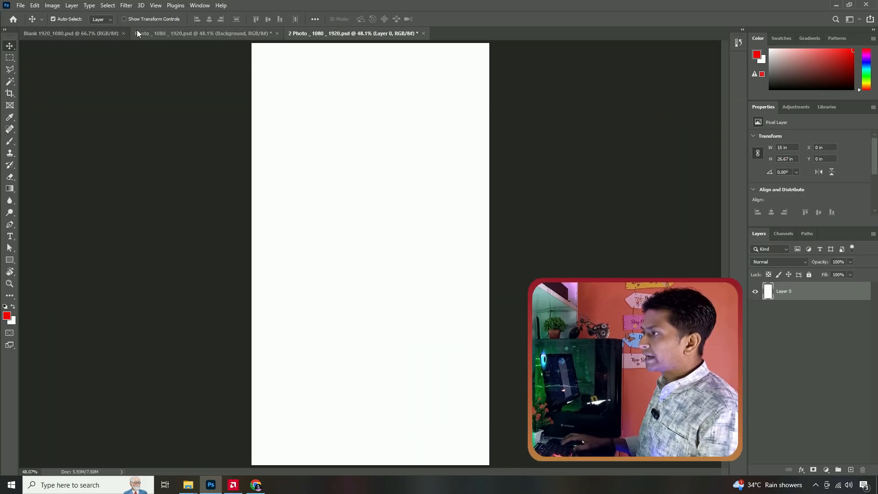
Open the dark-grey-background-texture image from the PATTERNS folder as a separate Photoshop document
left_click(88, 36)
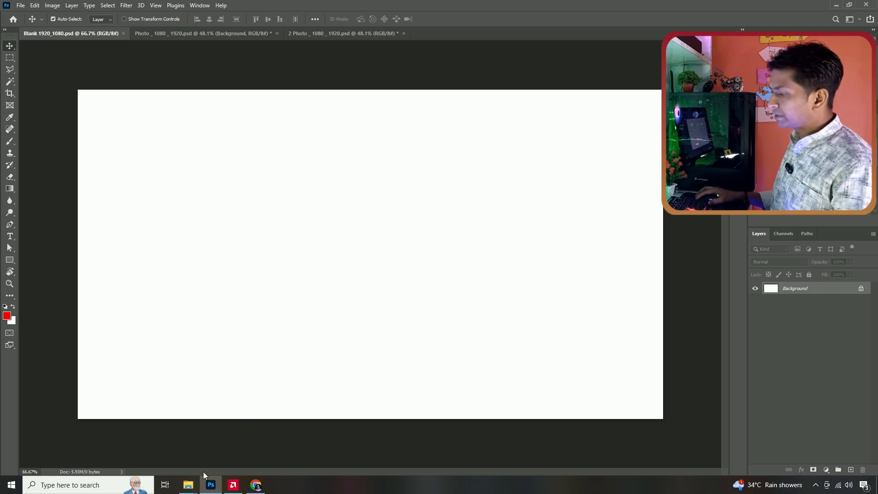
mouse_move(188, 483)
left_click(211, 453)
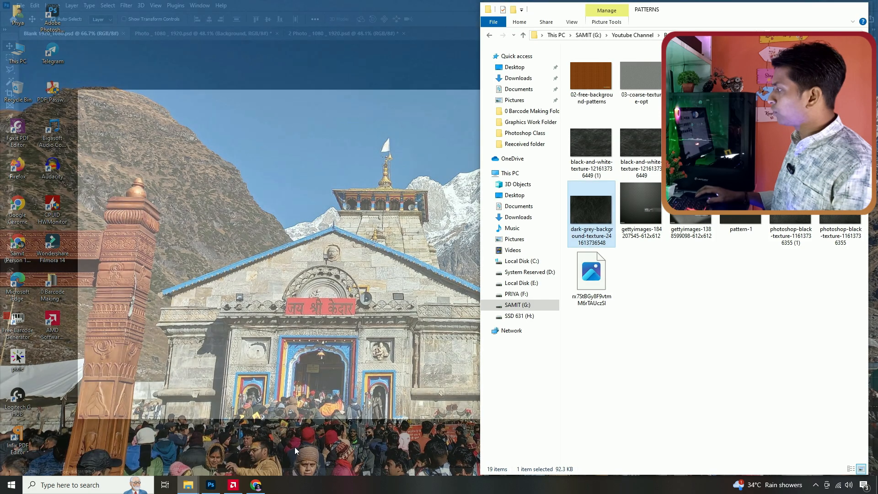
left_click_drag(585, 207, 379, 4)
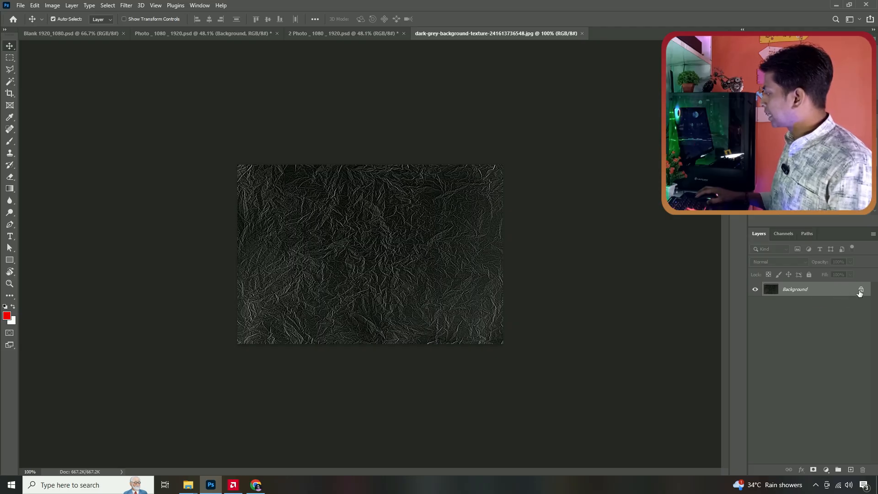
Convert the texture image's locked Background into a normal layer named Layer 0 through the New Layer settings
left_click(860, 291)
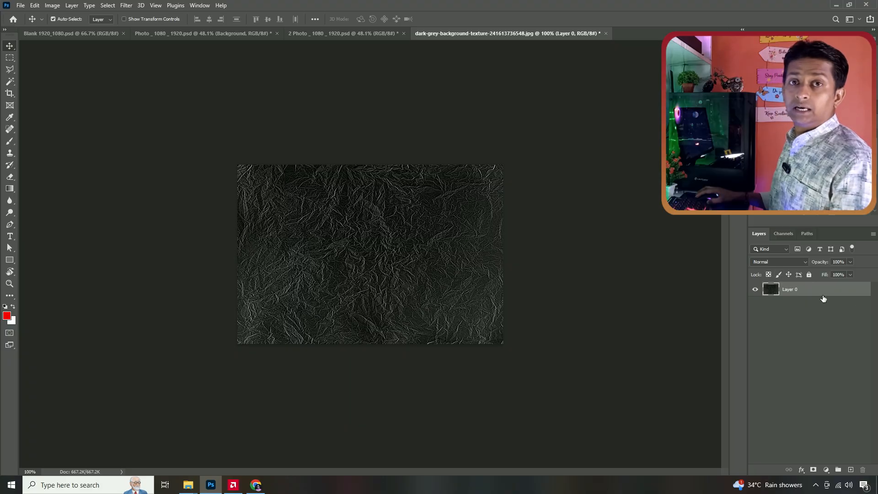
key("ctrl+z")
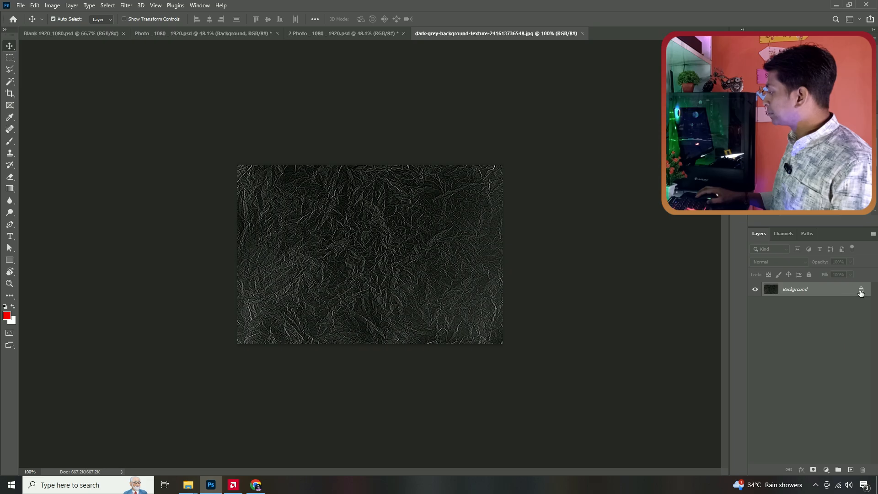
double_click(812, 291)
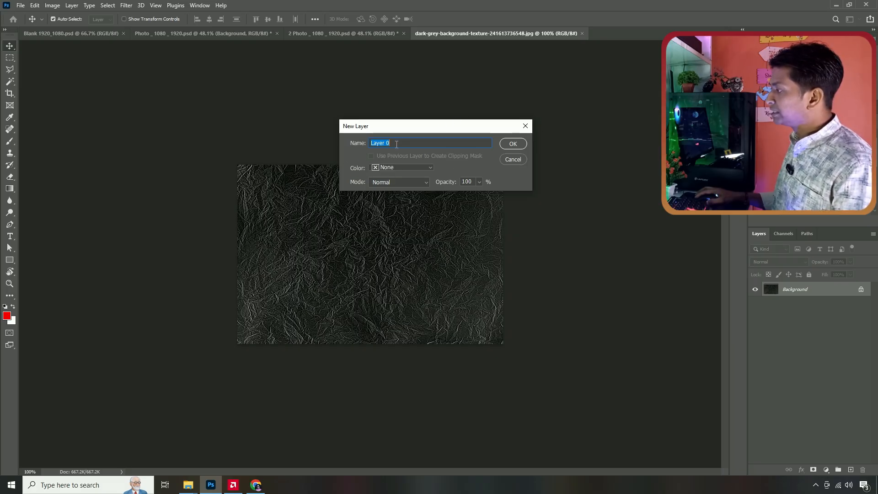
left_click(520, 145)
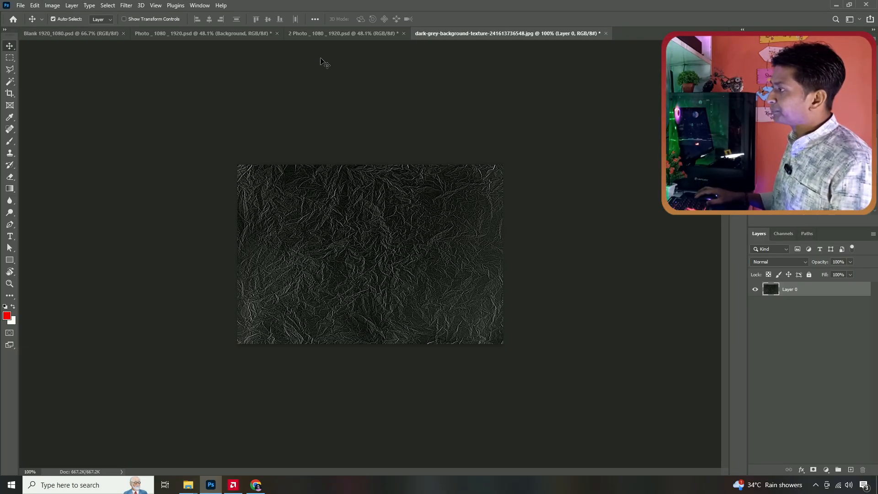
Switch to the 2 Photo _ 1080 _ 1920 document and select its white Layer 0
left_click(299, 31)
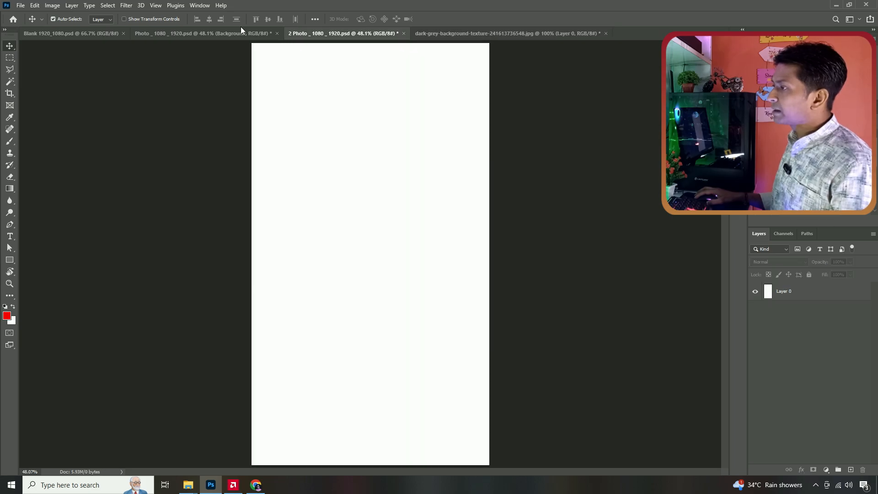
left_click(91, 33)
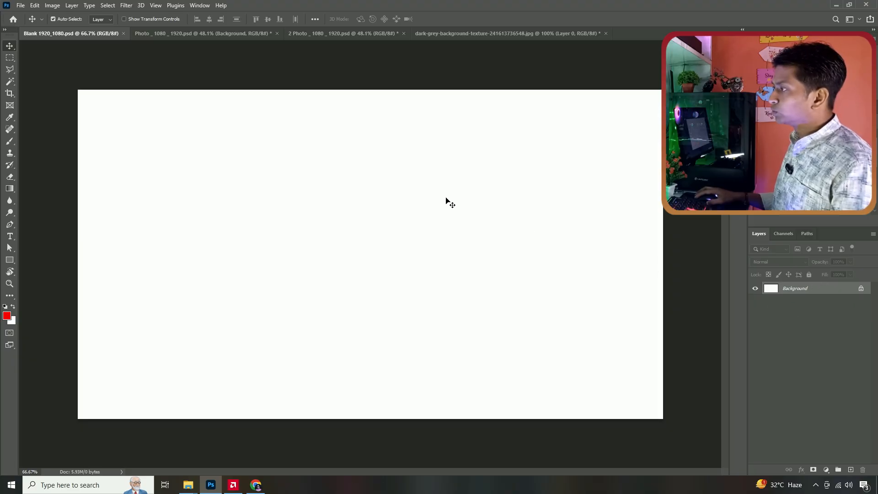
left_click(328, 35)
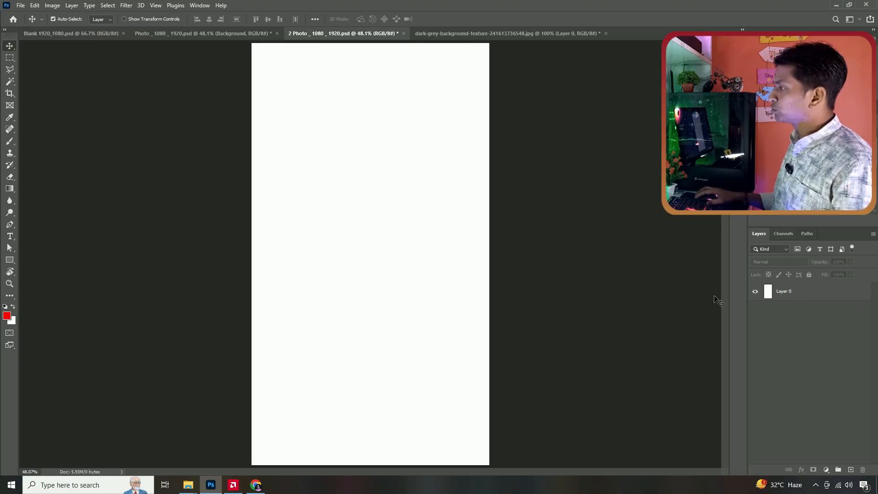
left_click(483, 283)
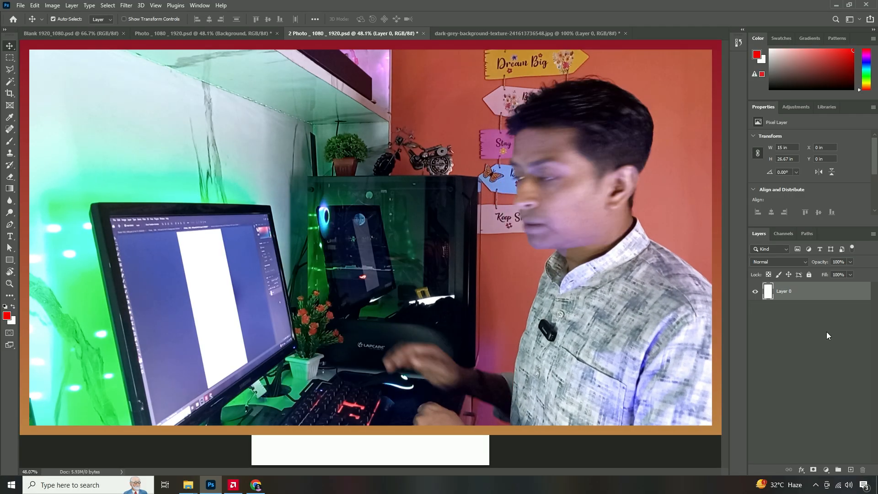
Try adding five empty layers above Layer 0, and undo all of them
left_click(850, 470)
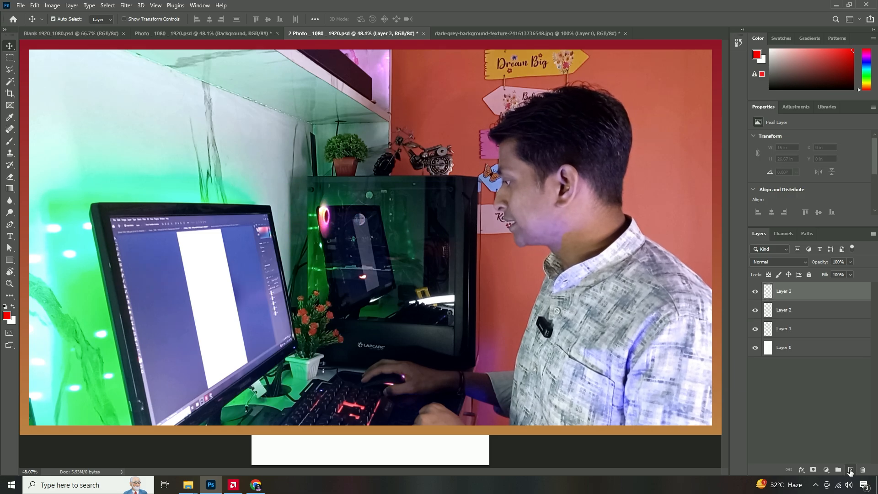
left_click(851, 470)
left_click(850, 470)
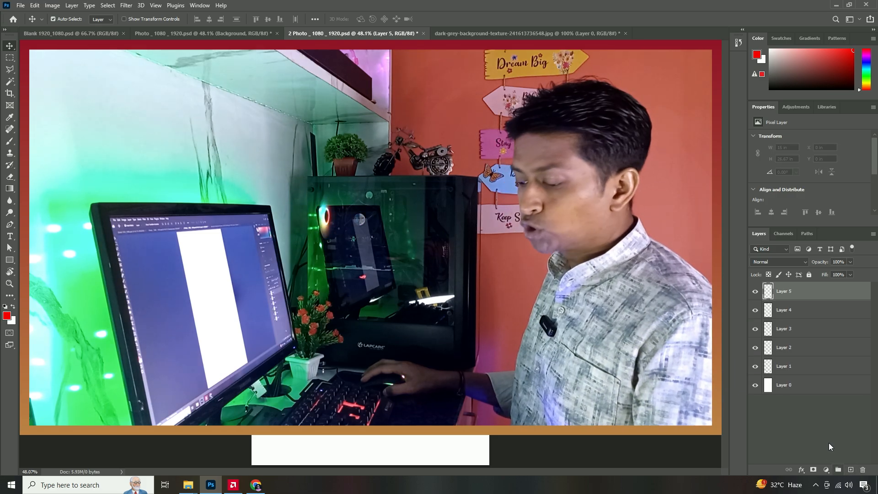
key("ctrl+z")
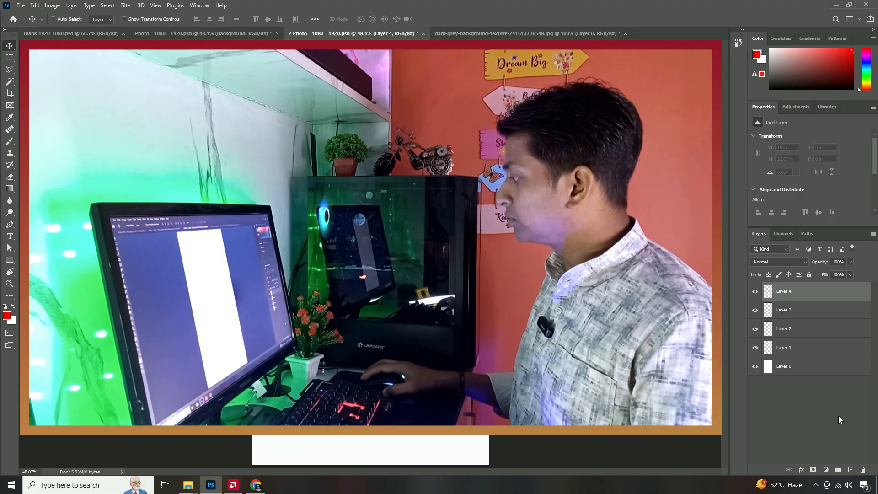
key("ctrl+z")
key("ctrl+z")
key("ctrl+z")
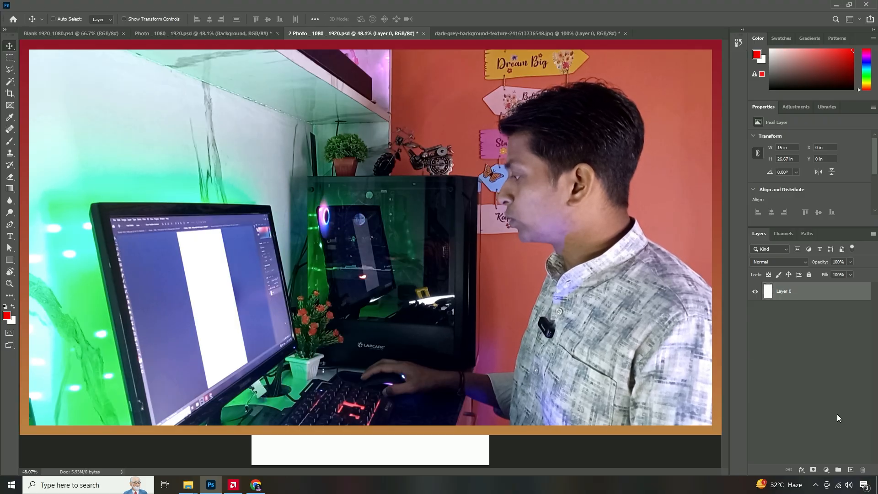
Try adding three empty layers above Layer 0, and delete all three of them
left_click(851, 470)
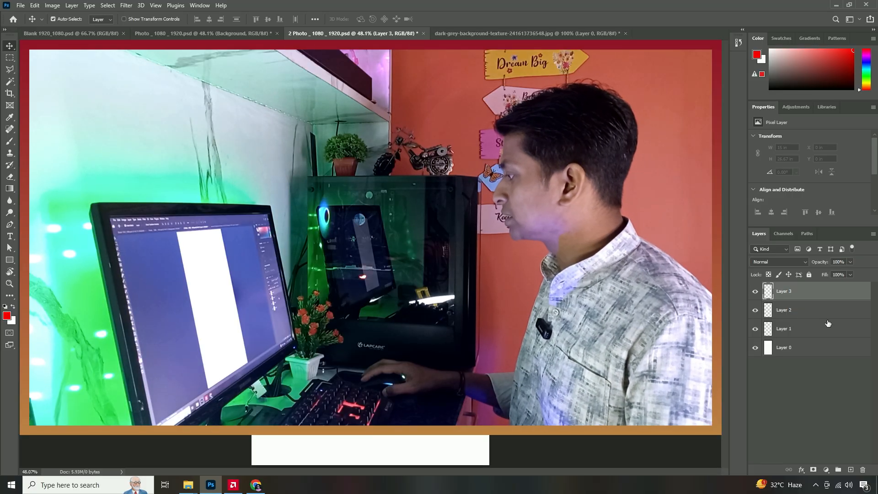
right_click(814, 294)
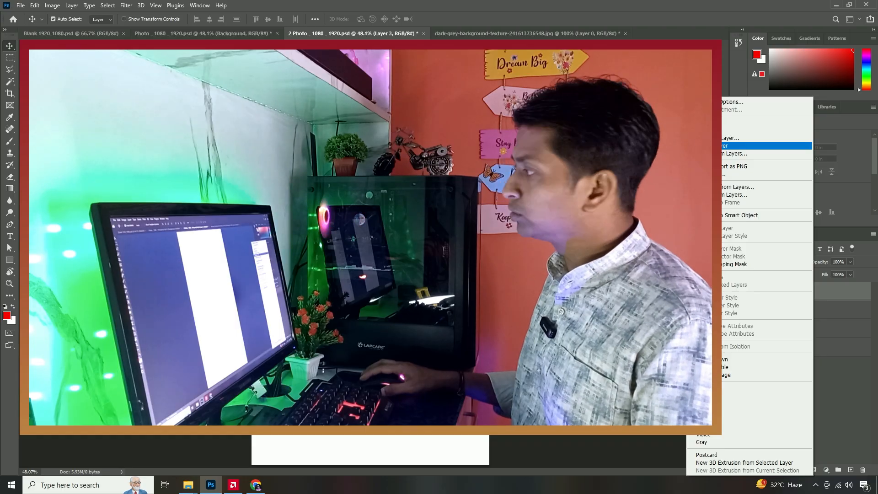
left_click(697, 4)
left_click_drag(816, 292, 863, 470)
left_click_drag(788, 295, 863, 470)
left_click_drag(823, 300, 864, 467)
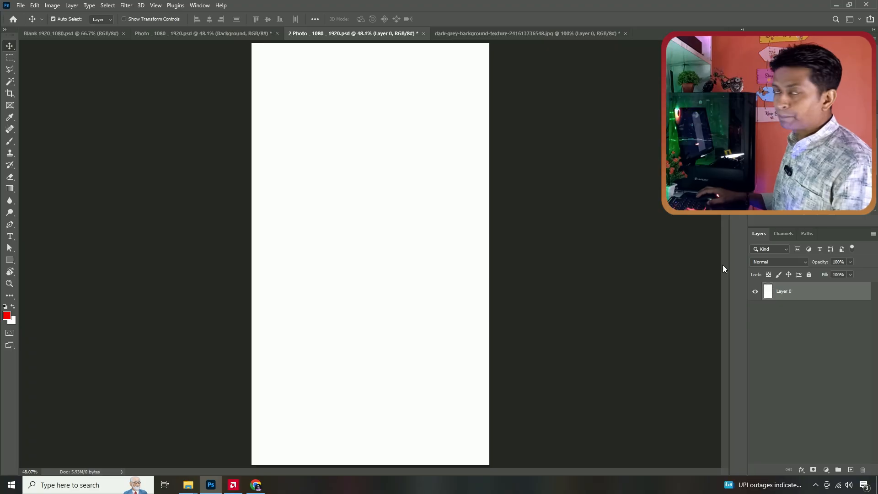
Try painting a red brush squiggle directly on Layer 0 and moving the layer, and undo both changes
left_click(8, 142)
mouse_move(291, 179)
left_mouse_down()
mouse_move(372, 135)
mouse_move(400, 163)
mouse_move(266, 196)
mouse_move(344, 243)
mouse_move(458, 224)
mouse_move(343, 288)
mouse_move(297, 337)
mouse_move(394, 336)
left_mouse_up()
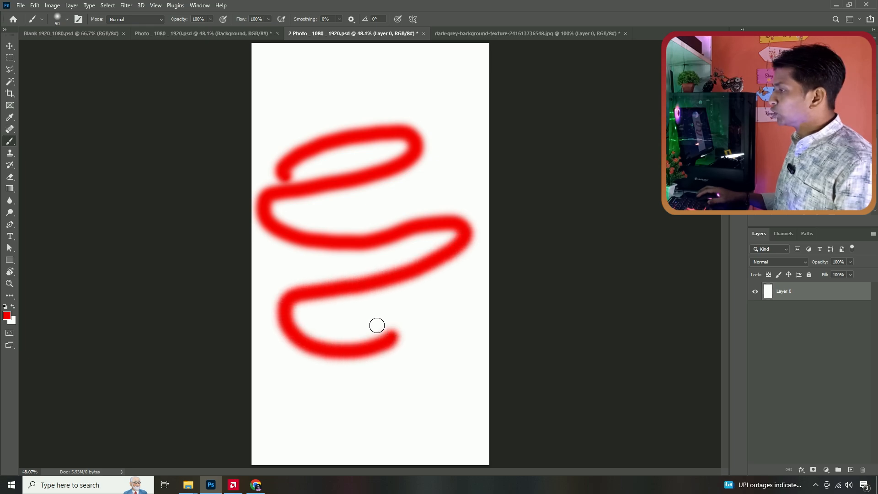
left_click(9, 45)
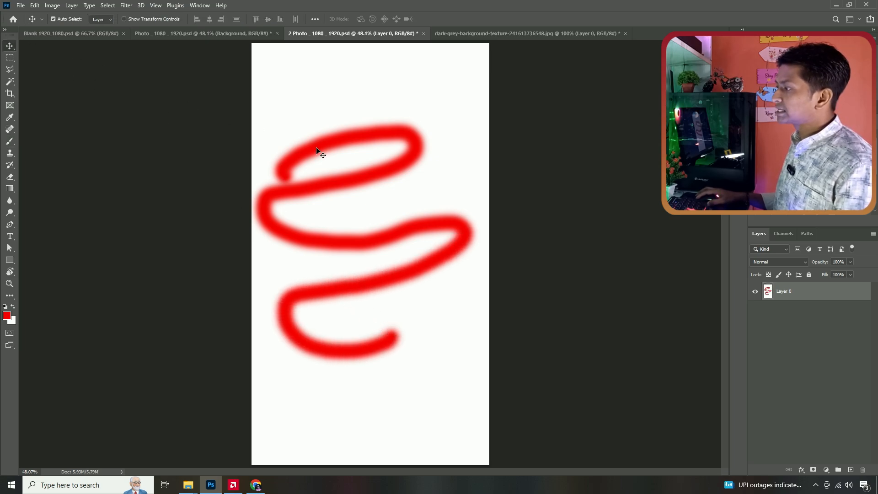
left_click_drag(316, 146, 371, 131)
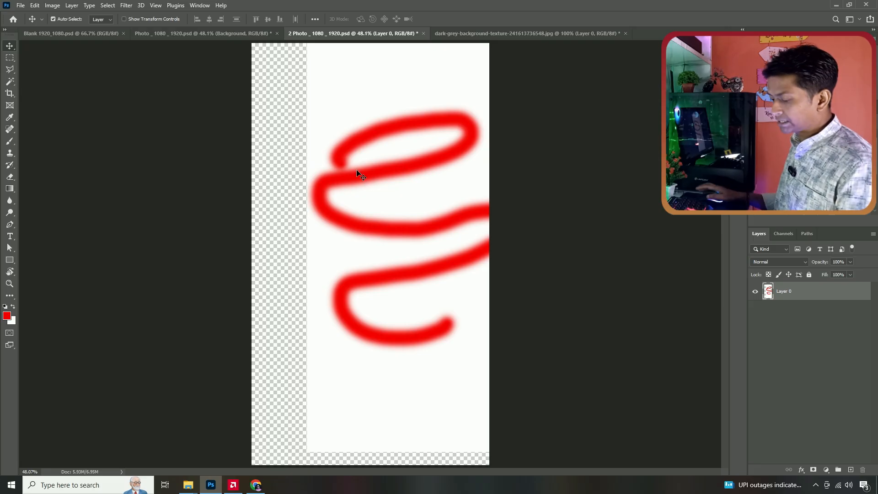
key("ctrl+z")
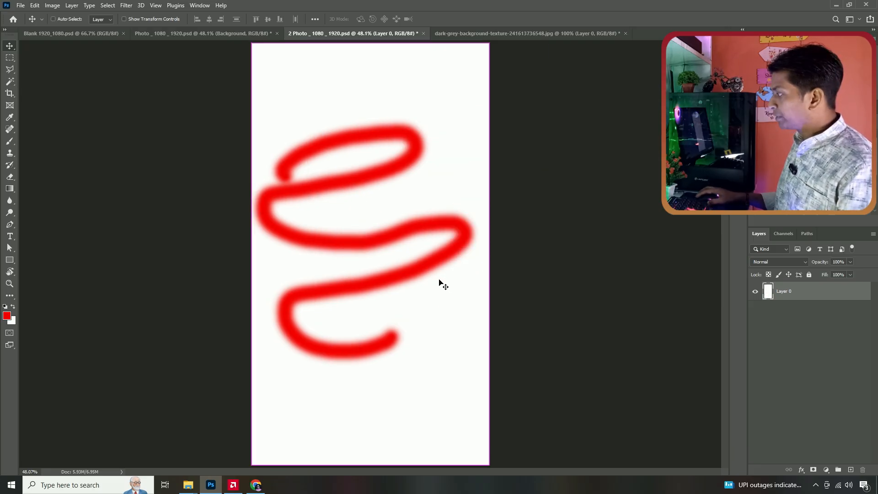
key("ctrl+z")
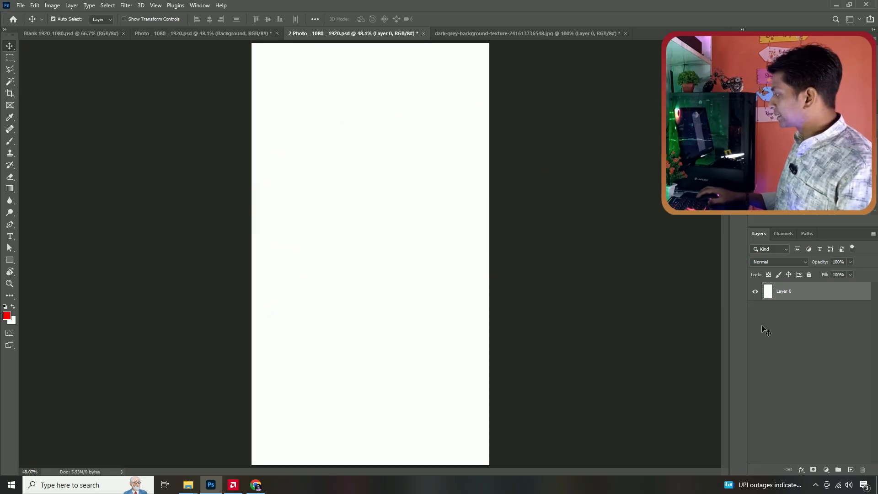
Add a new empty layer above Layer 0 and paint a red brush squiggle on it
left_click(851, 470)
left_click(9, 141)
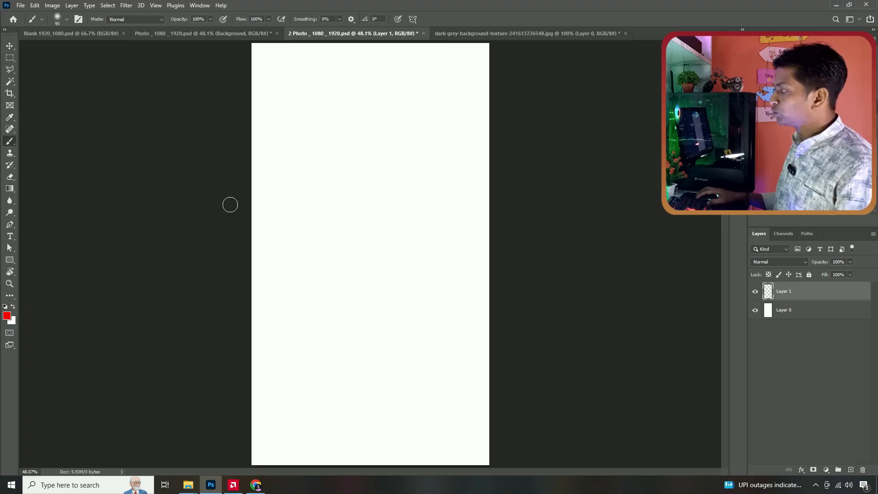
mouse_move(279, 185)
left_mouse_down()
mouse_move(384, 126)
mouse_move(328, 212)
mouse_move(432, 249)
left_mouse_up()
left_click_drag(377, 290, 353, 304)
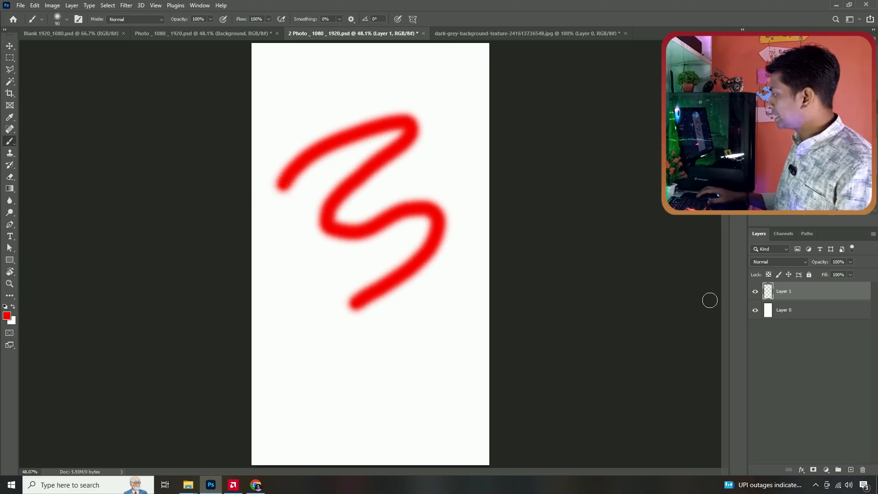
Move the red squiggle independently of the white Layer 0, and delete the squiggle's layer
key("v")
mouse_move(339, 123)
left_mouse_down()
mouse_move(361, 133)
mouse_move(319, 134)
mouse_move(346, 97)
mouse_move(376, 98)
mouse_move(380, 137)
mouse_move(317, 140)
mouse_move(353, 118)
mouse_move(347, 139)
left_mouse_up()
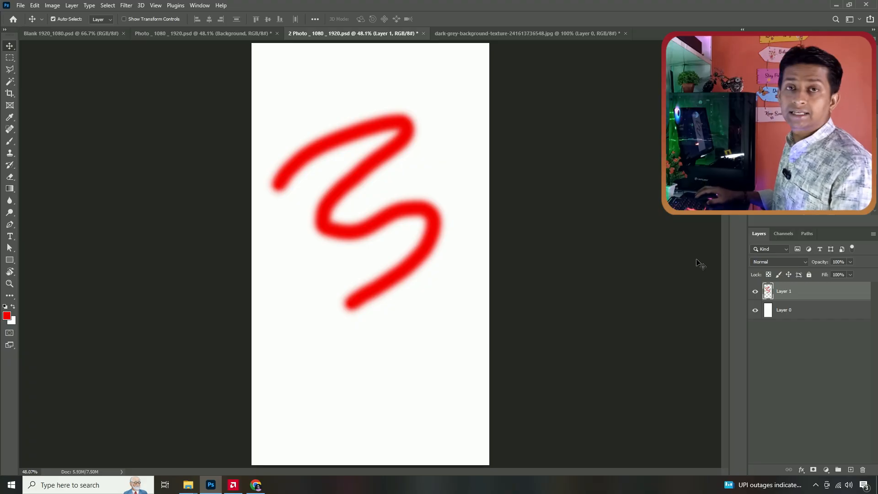
left_click_drag(359, 138, 366, 132)
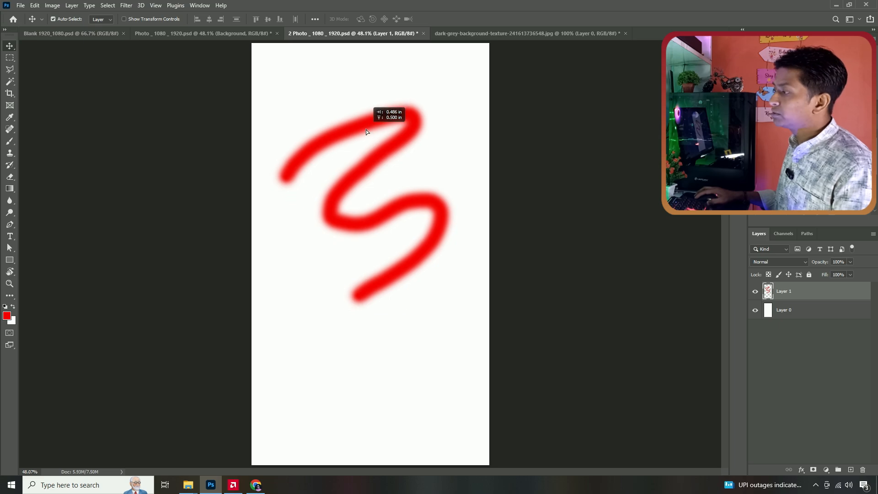
key("Delete")
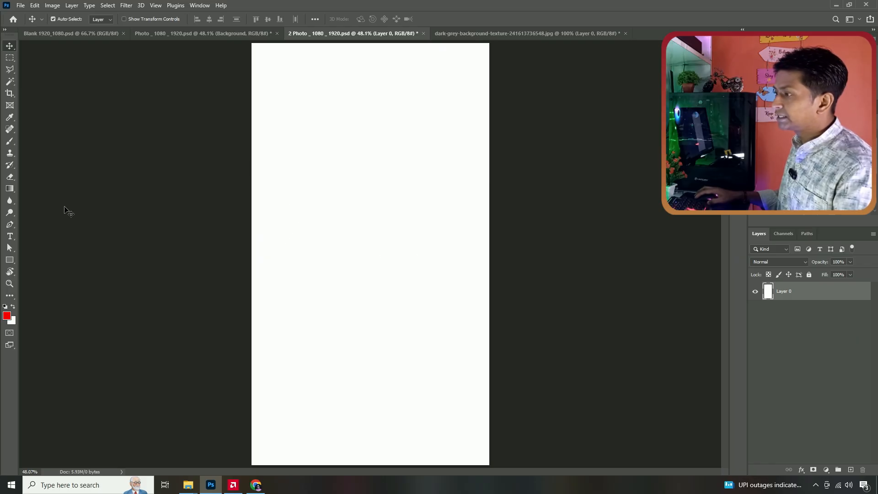
Add the text "Digital Samit" as a text layer near the canvas's upper left
key("t")
left_click(296, 96)
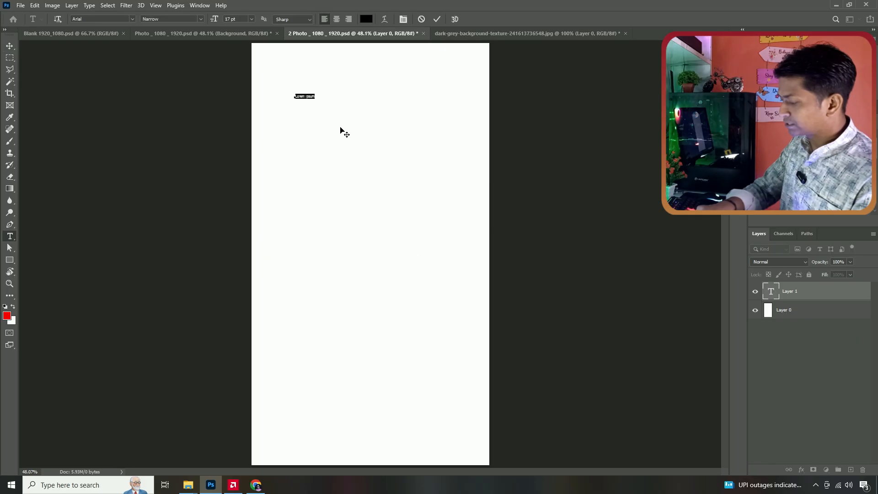
type("a")
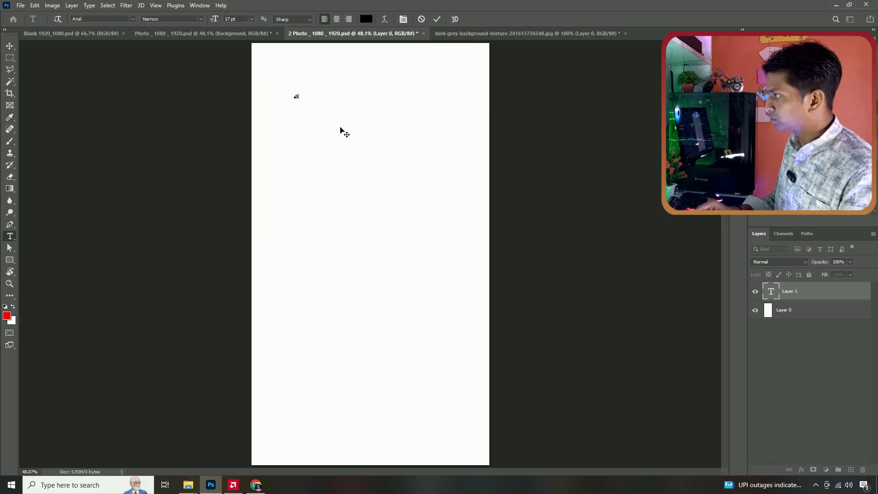
type("igita")
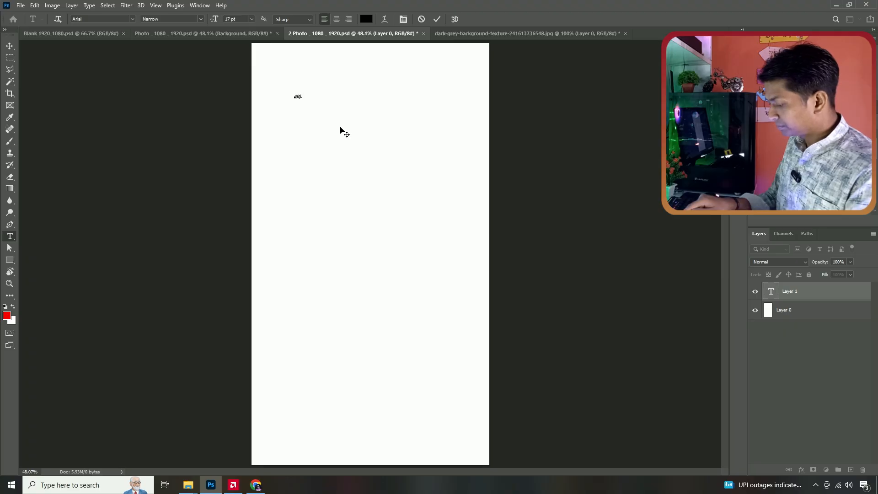
type("l Sanj")
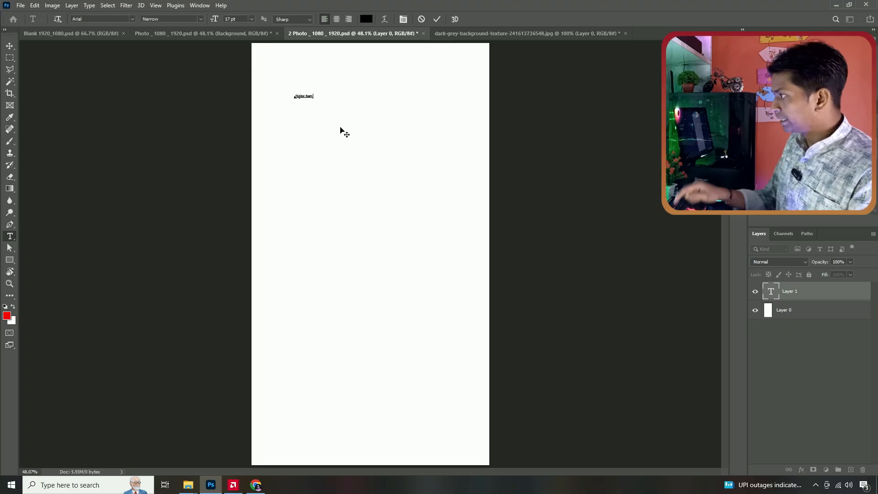
key("ctrl+Return")
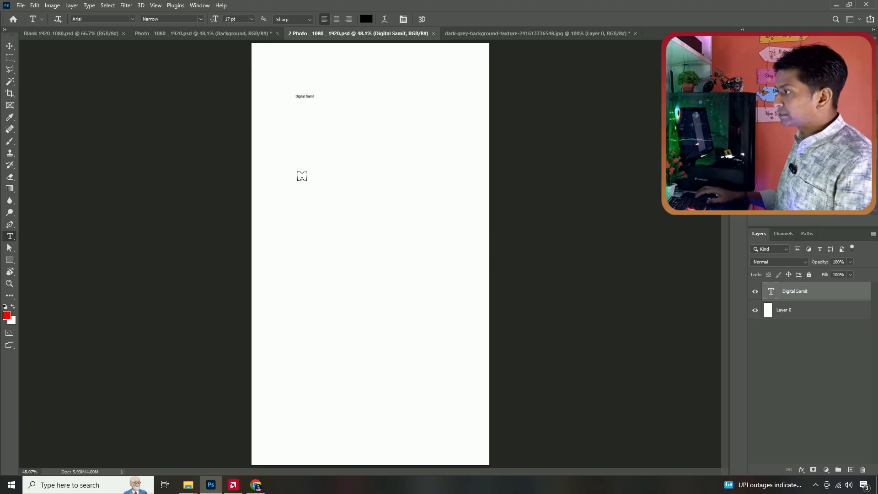
Scale the text layer to about 823% with Free Transform and move it up to the canvas's upper part
key("ctrl+t")
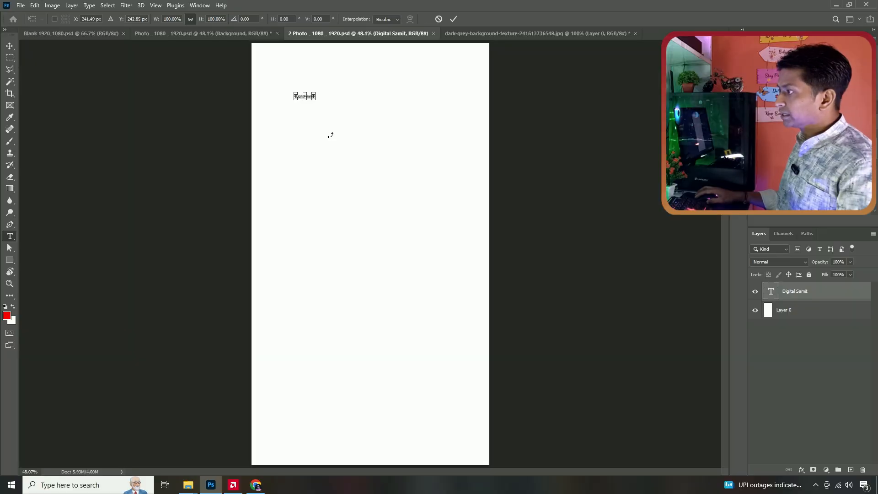
left_click_drag(316, 98, 443, 152)
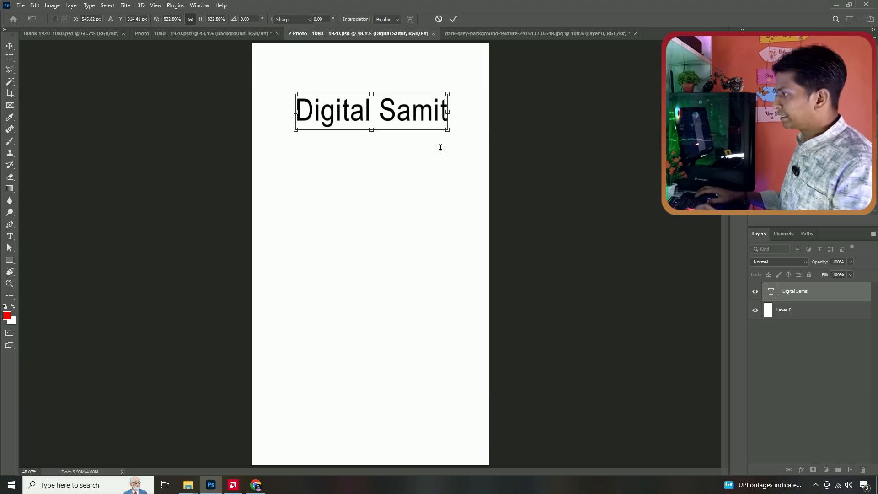
key("Return")
key("v")
left_click_drag(412, 114, 408, 95)
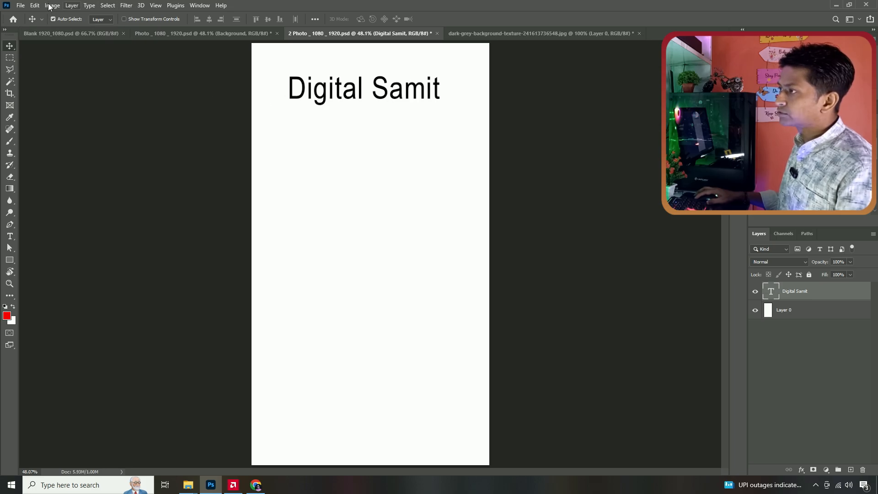
Enlarge the text slightly with Free Transform and shift it left to sit roughly centred on the canvas
left_click(34, 6)
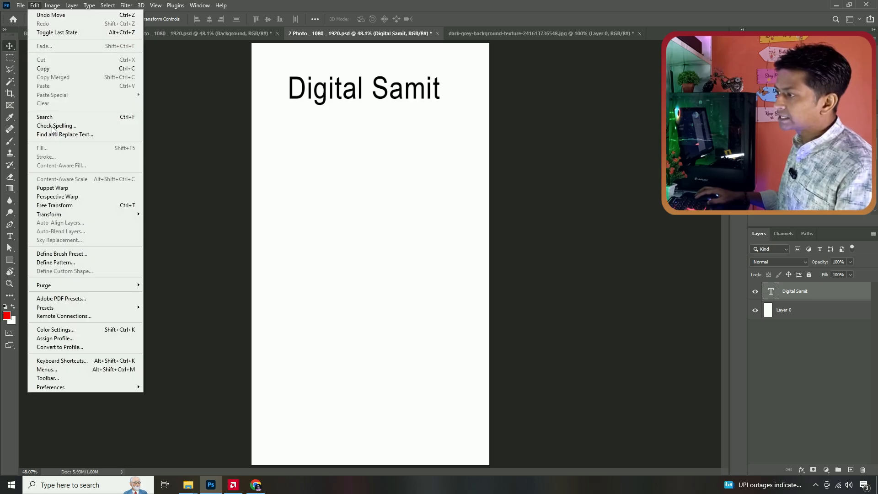
mouse_move(69, 214)
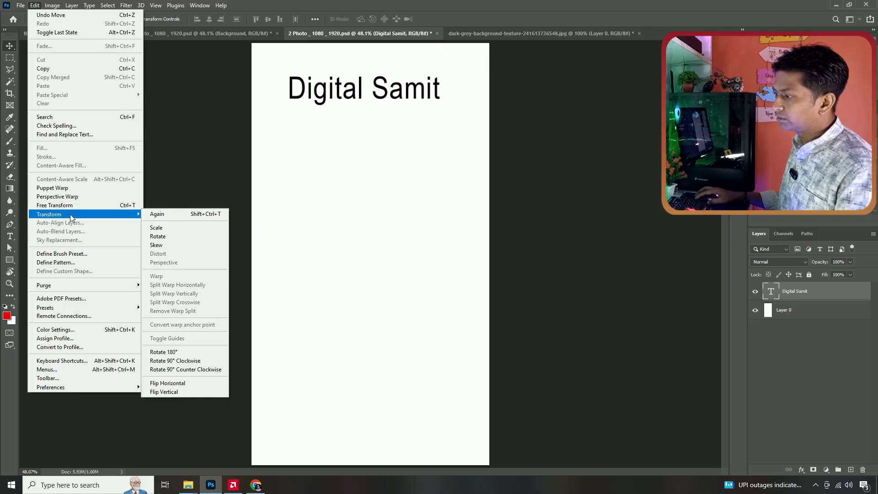
left_click(359, 4)
key("ctrl+t")
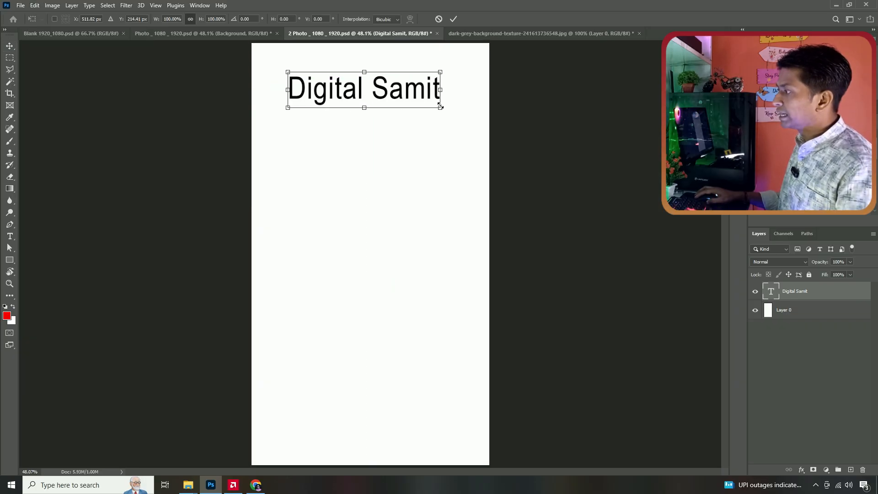
left_click_drag(443, 112, 450, 119)
key("Return")
left_click_drag(411, 89, 401, 89)
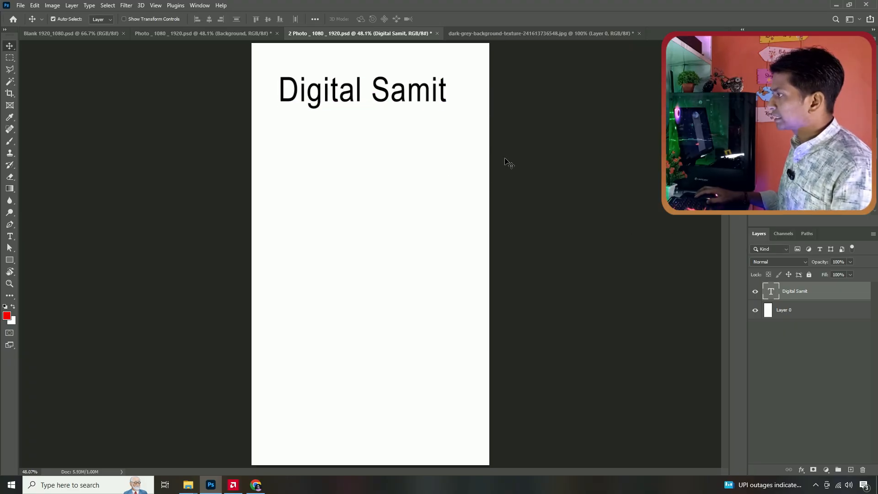
left_click(793, 312)
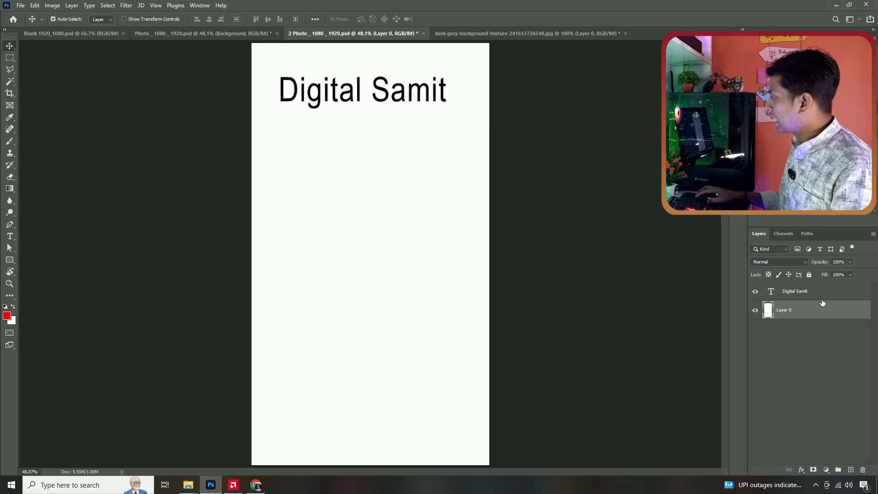
left_click(808, 297)
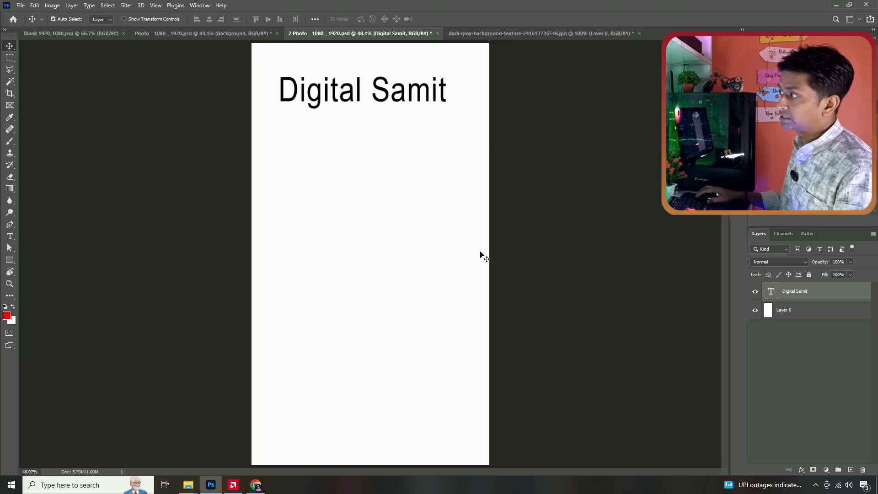
left_click(160, 34)
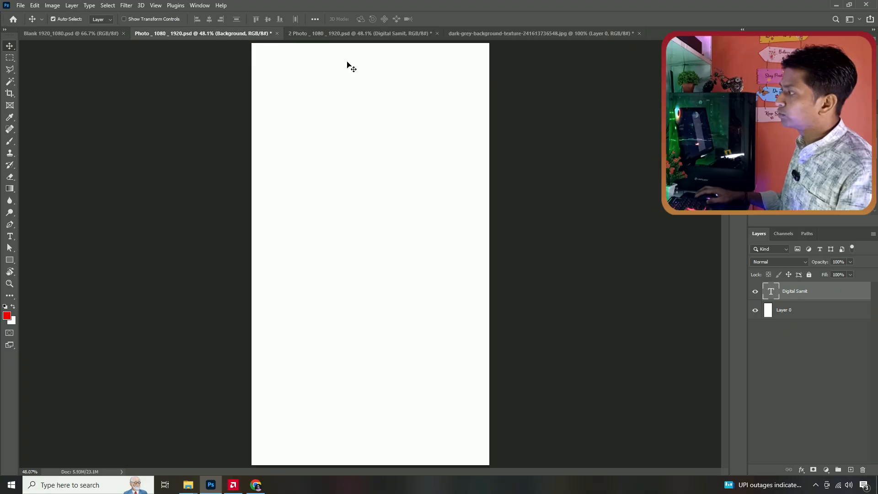
left_click(521, 35)
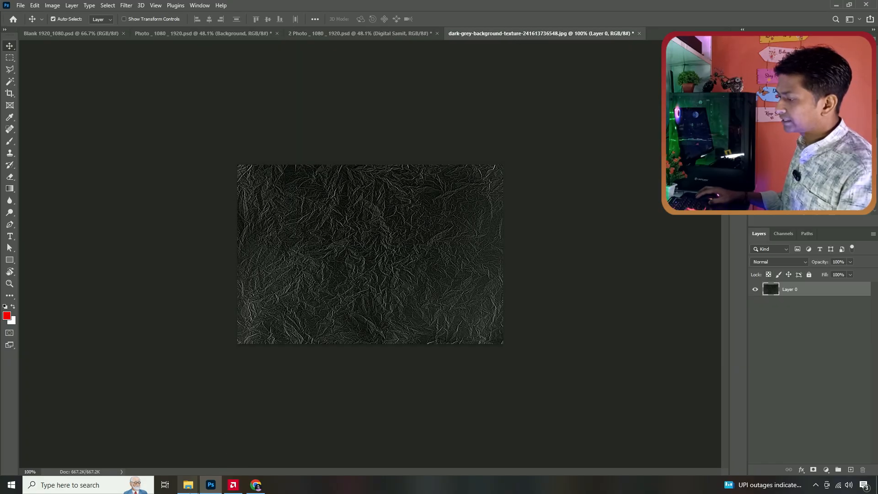
Open the Background image from the PNG folder in File Explorer as a separate Photoshop document
mouse_move(188, 485)
left_click(214, 447)
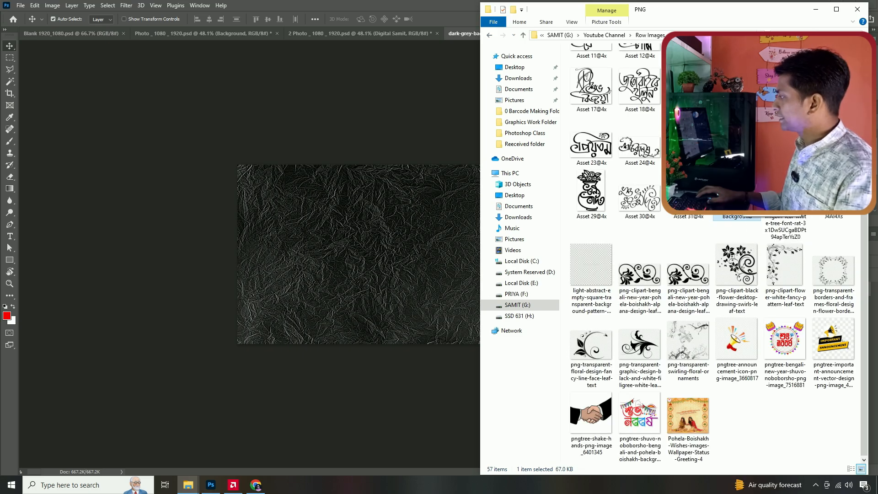
left_click_drag(587, 170, 391, 10)
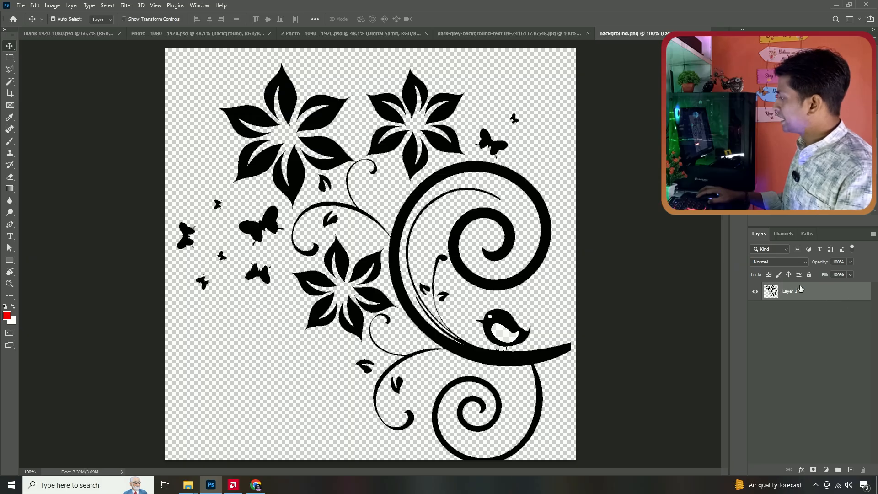
Copy the floral artwork layer from Background.png into 2 Photo _ 1080 _ 1920.psd and place it below the Digital Samit text
left_click(470, 37)
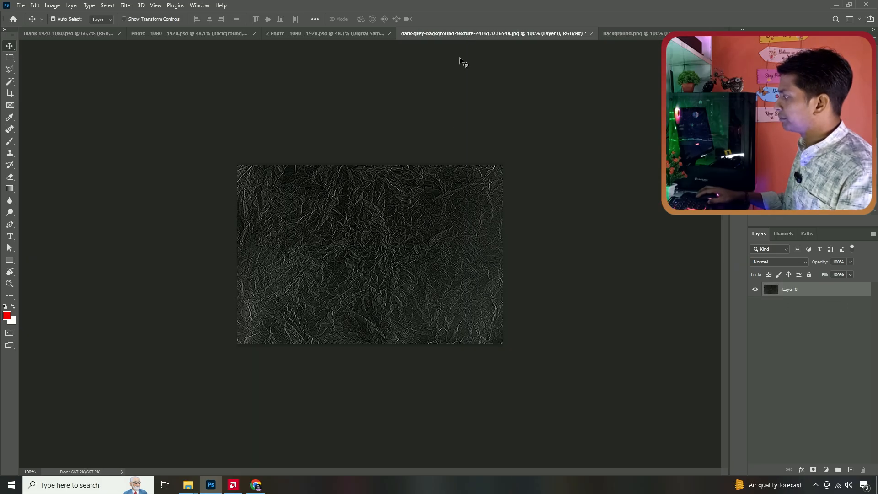
left_click(624, 36)
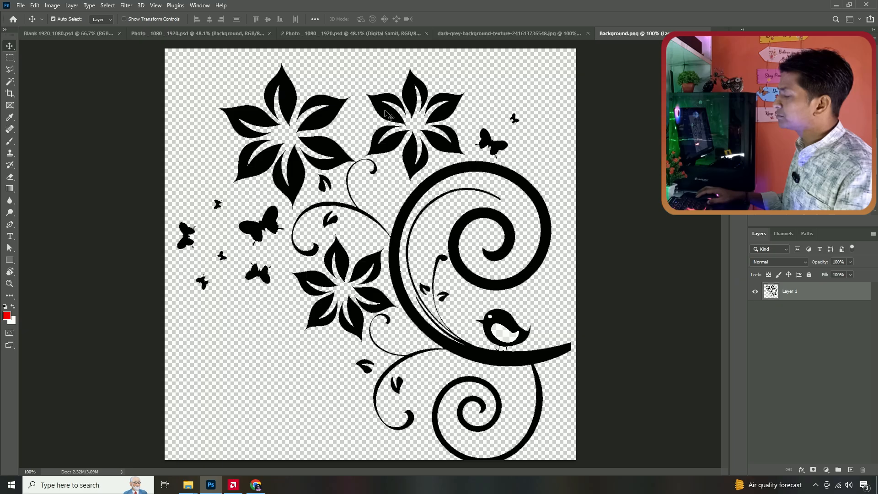
left_click(342, 32)
left_click(630, 33)
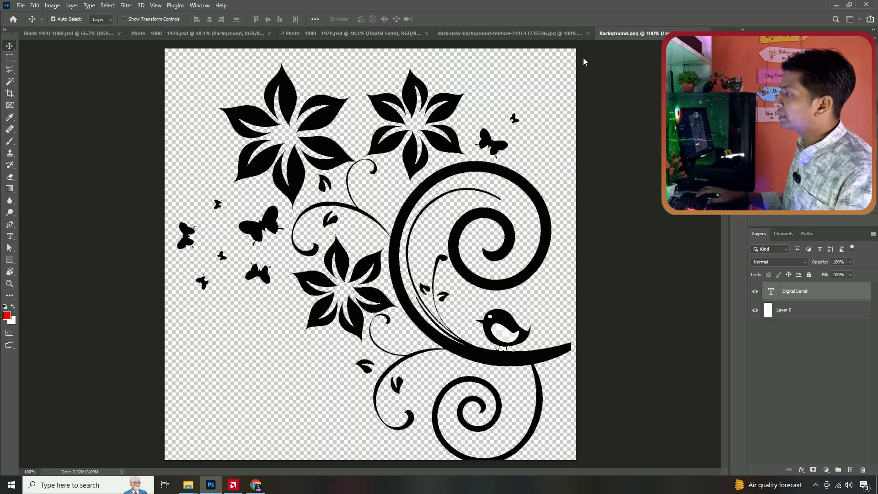
left_click_drag(387, 117, 358, 124)
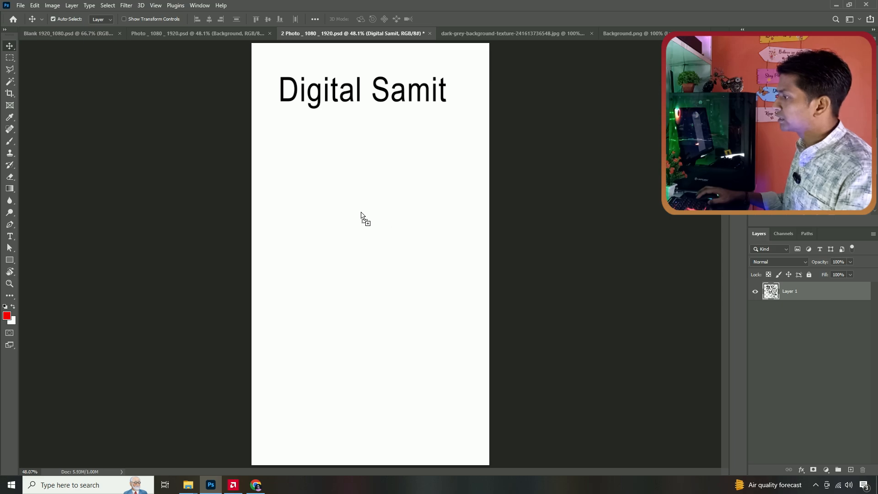
left_click_drag(355, 233, 355, 234)
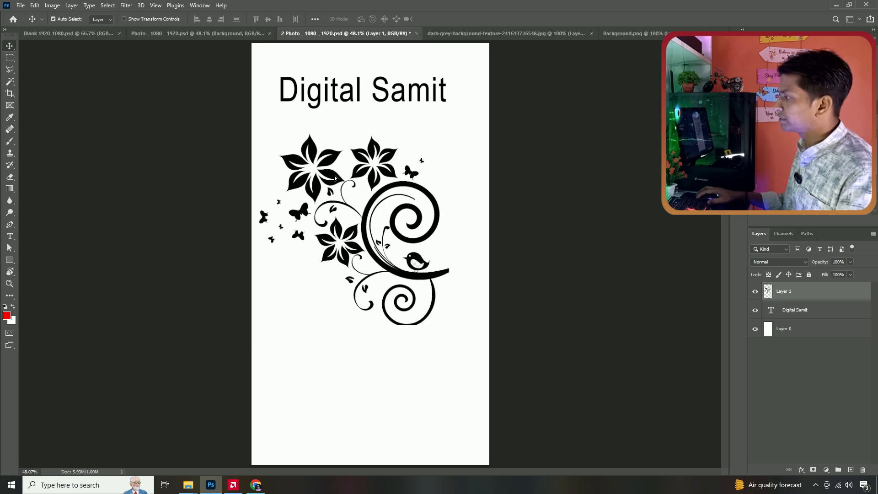
left_click_drag(335, 178, 352, 179)
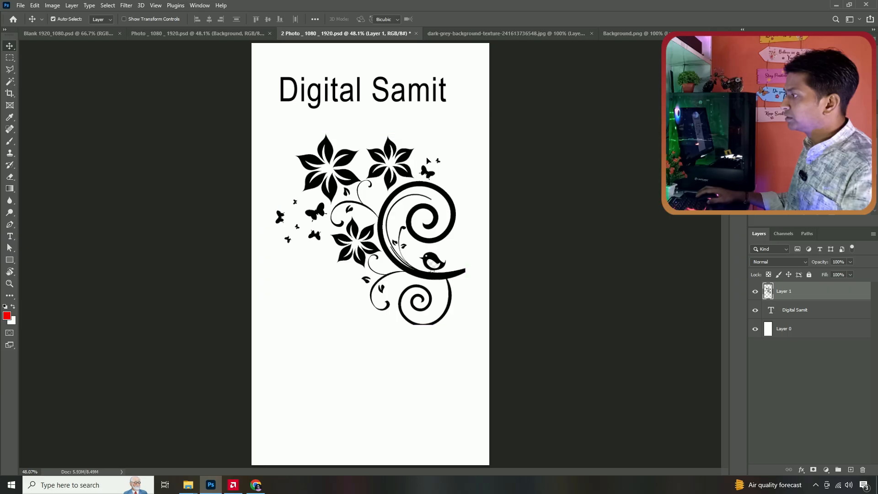
Scale the floral artwork down with Free Transform
key("ctrl+t")
left_click_drag(465, 133, 412, 187)
key("Return")
Move the floral artwork up beneath the text and shift the Digital Samit text slightly down and right to centre it
left_click_drag(339, 211, 325, 144)
key("ctrl+z")
key("ctrl+s")
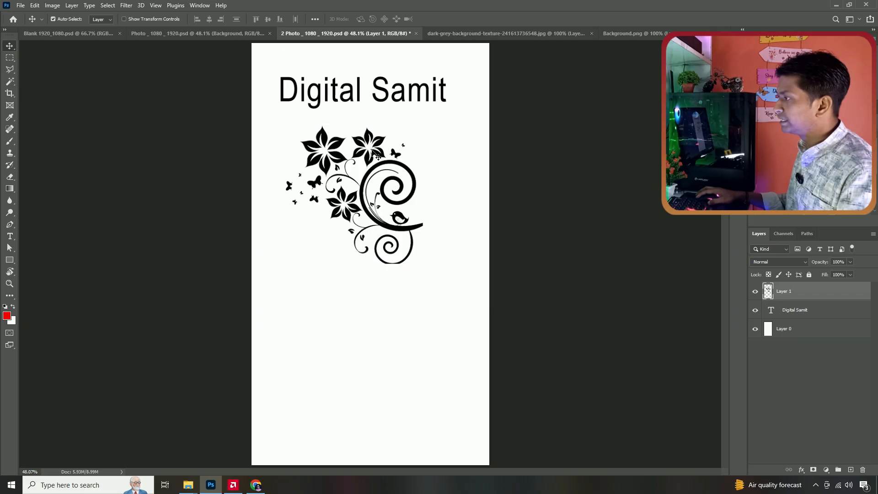
left_click_drag(327, 135, 335, 143)
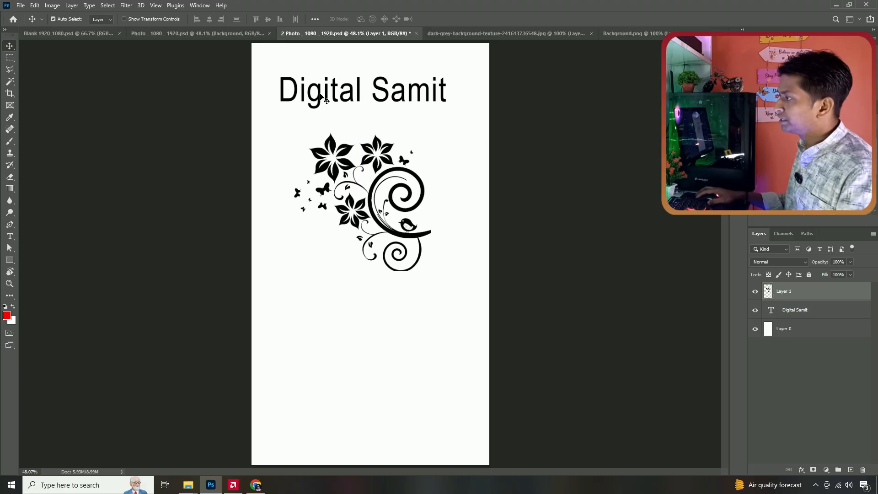
left_click_drag(326, 100, 333, 111)
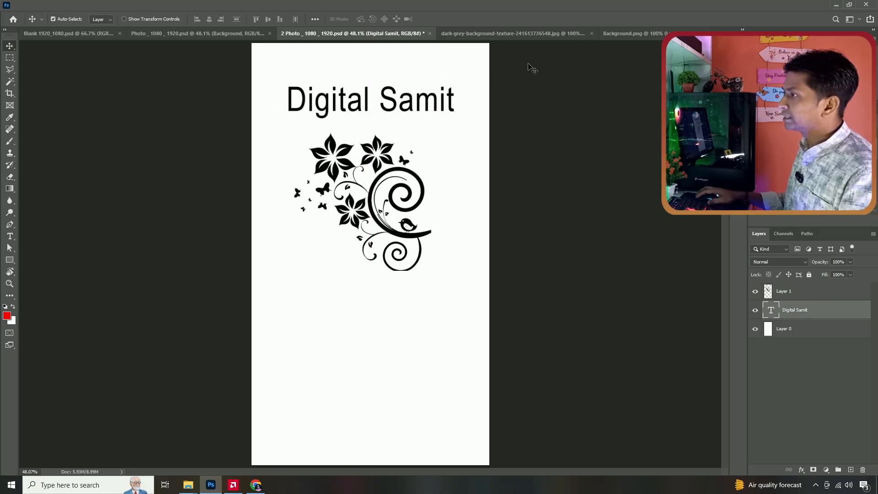
Show Layer 4, the photo of the man, in Photo _ 1080 _ 1920.psd and copy it into 2 Photo _ 1080 _ 1920.psd
left_click(160, 36)
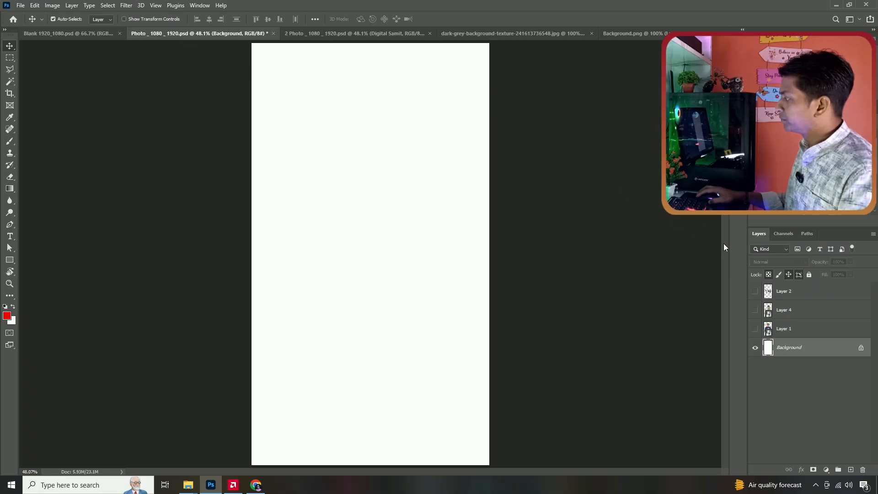
left_click(787, 311)
left_click(755, 312)
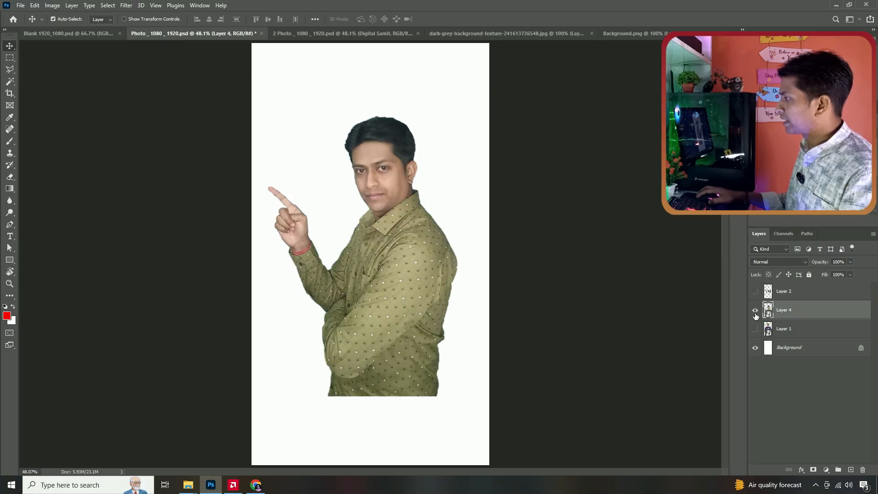
left_click_drag(382, 168, 374, 279)
Scale the photo of the man down with Free Transform and position it just beneath the floral artwork
key("ctrl+t")
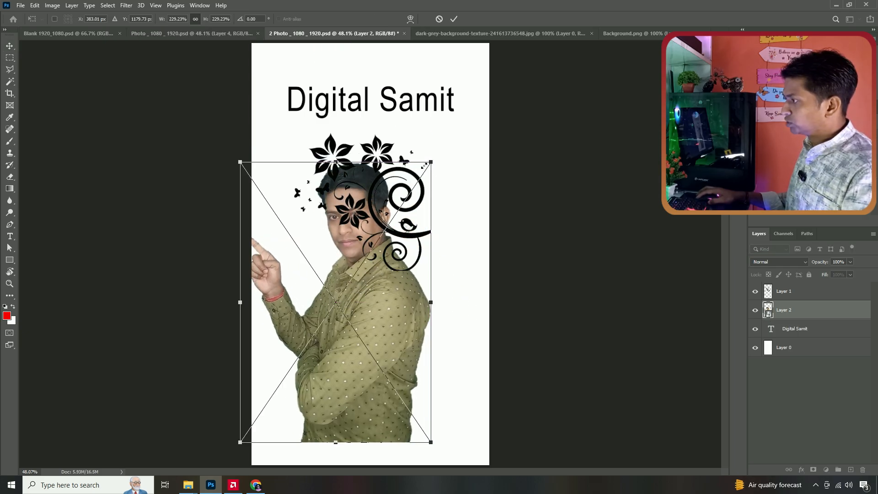
left_click_drag(424, 164, 369, 248)
key("Return")
left_click_drag(335, 324, 361, 330)
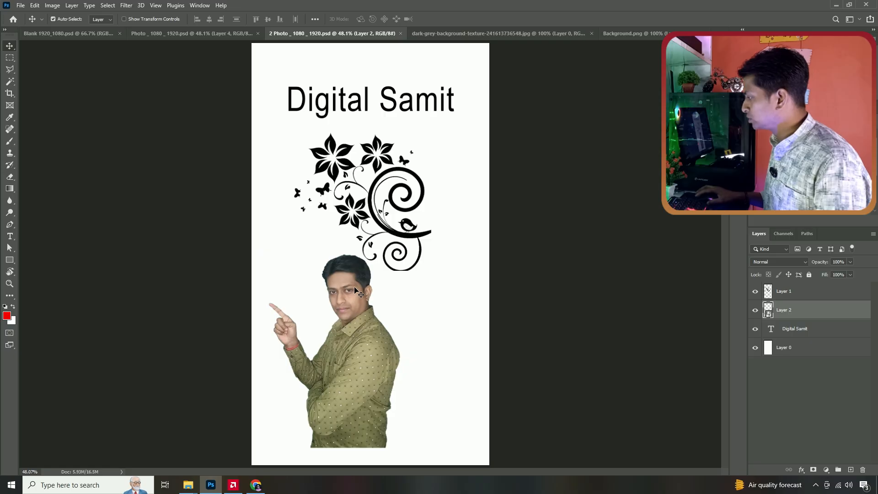
Select the layers from Digital Samit up to Layer 1 together as one continuous range
left_click(807, 351)
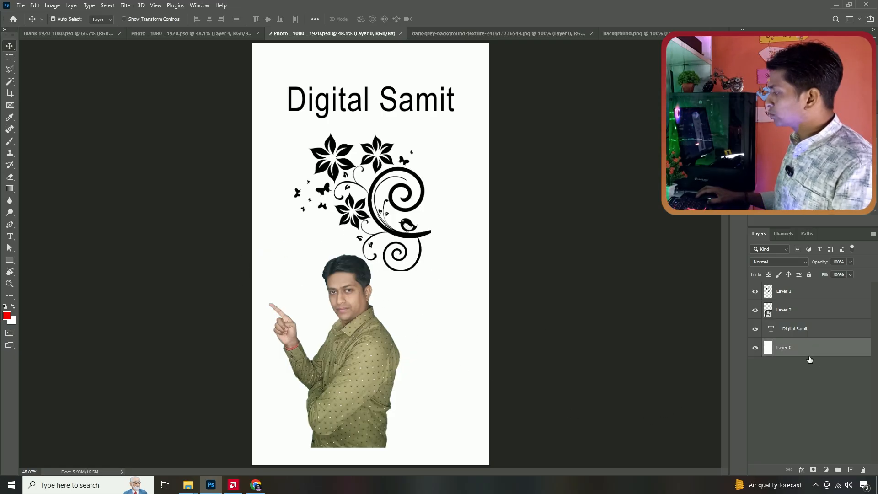
key("alt+bracketright")
left_click(788, 296, "shift")
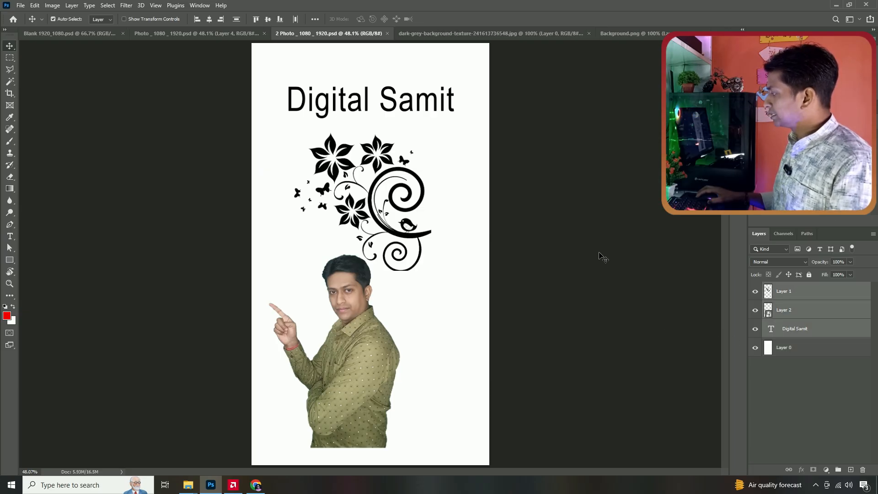
left_click(817, 377)
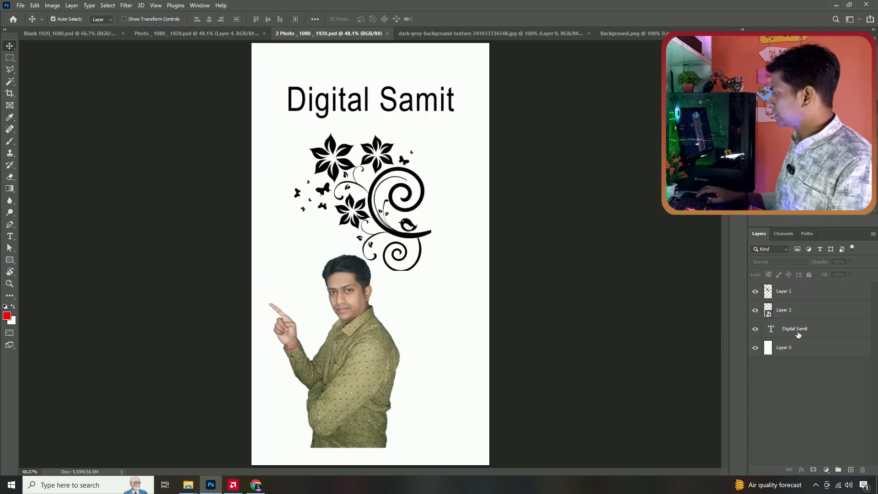
left_click(797, 336)
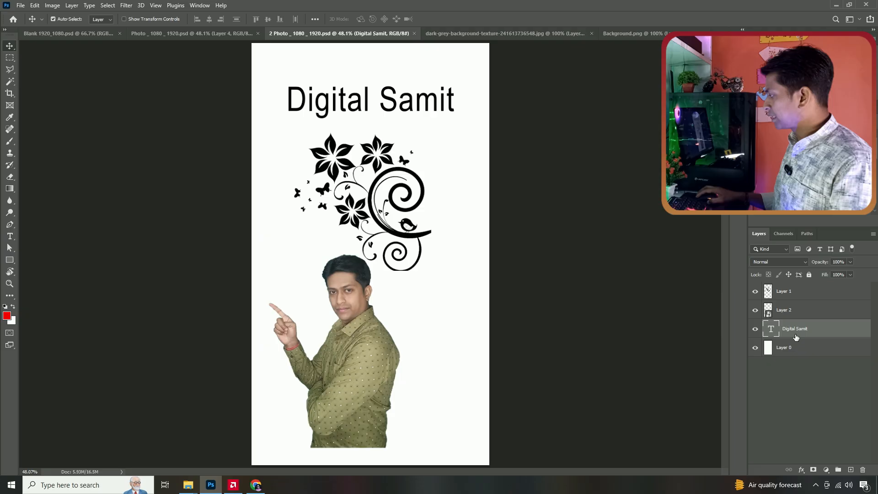
left_click(799, 296, "shift")
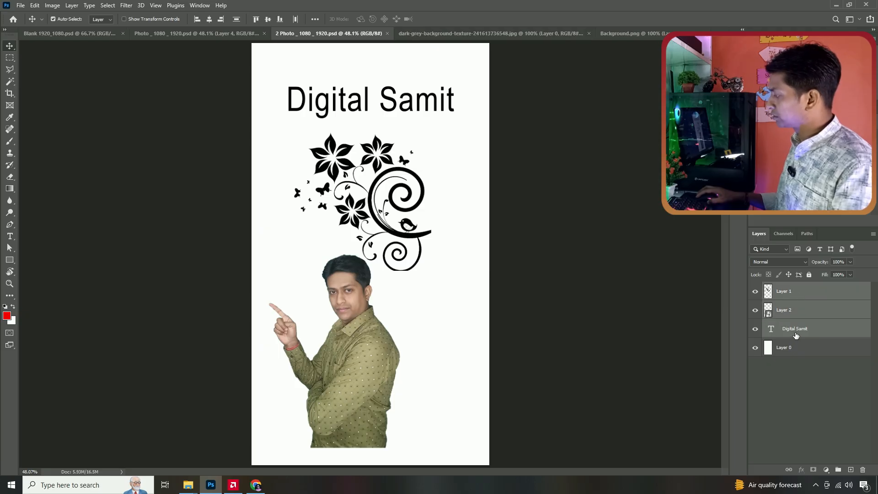
Add and remove Layer 1, Layer 2 and Digital Samit one by one in a multiple layer selection, ending with all three selected
left_click(797, 329)
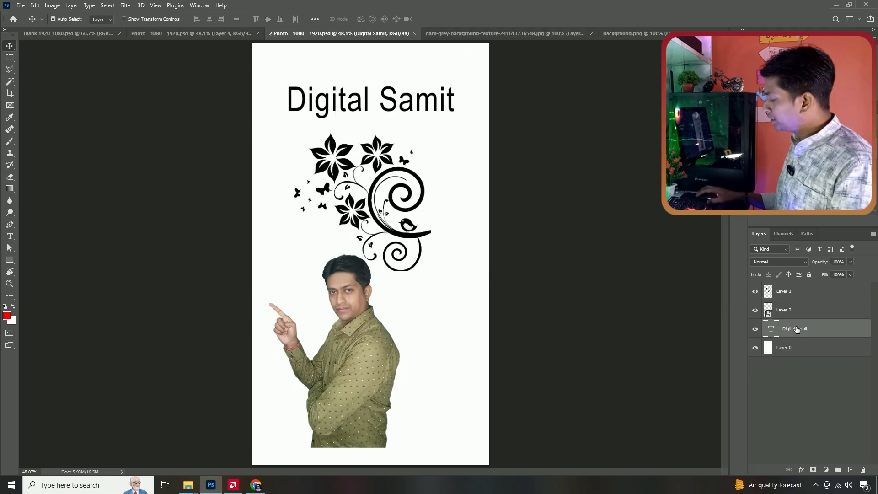
left_click(803, 293)
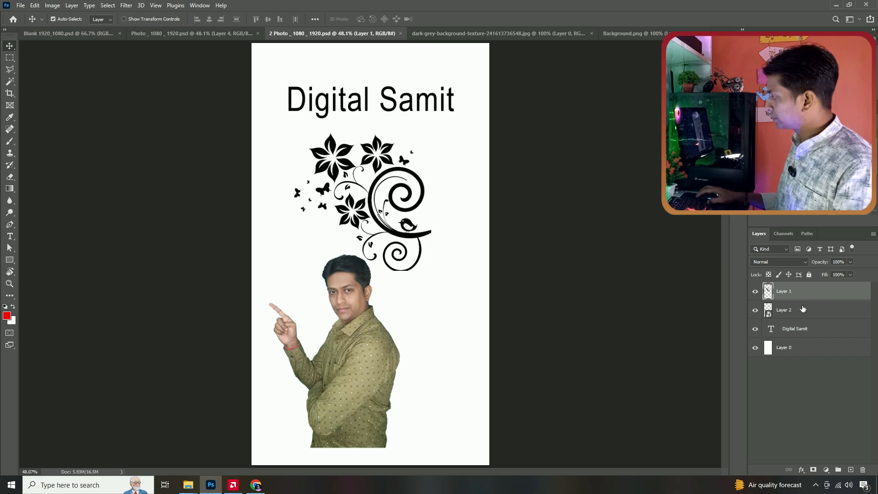
left_click(803, 310, "ctrl")
left_click(800, 329, "ctrl")
left_click(804, 316, "ctrl")
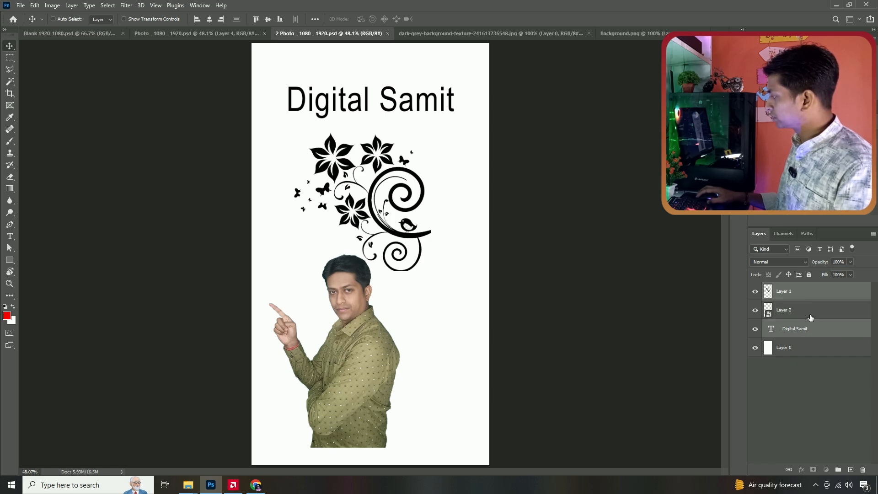
left_click(808, 298, "ctrl")
left_click(803, 327, "ctrl")
left_click(803, 296, "ctrl")
left_click(796, 314, "ctrl")
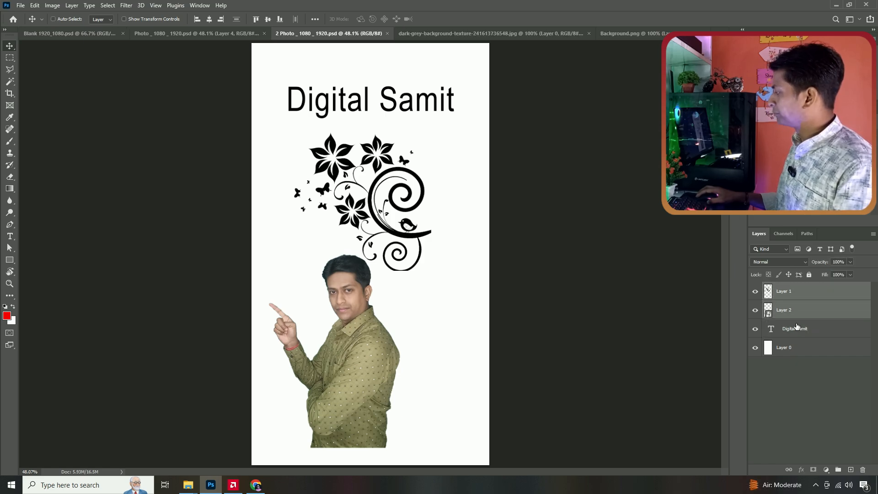
left_click(797, 326, "ctrl")
Select Layer 2 and Layer 1 individually and nudge the floral artwork on Layer 1 slightly up and right
left_click(796, 297)
left_click(792, 316)
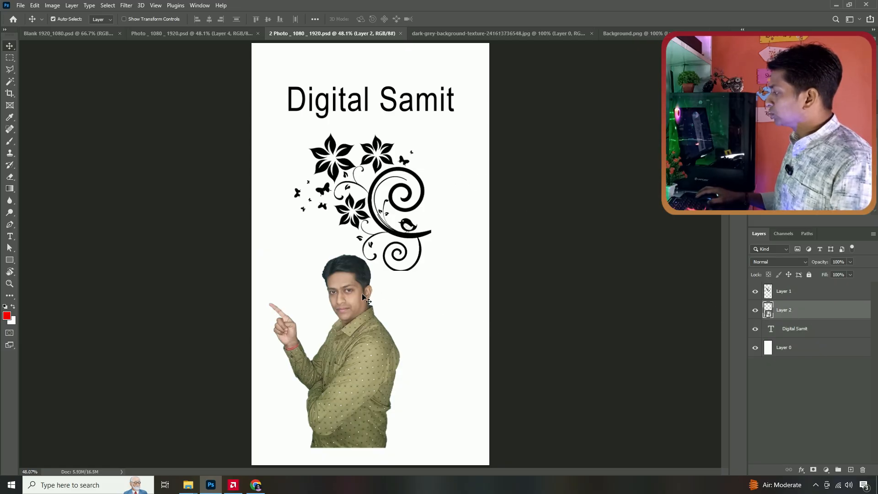
mouse_move(814, 308)
left_mouse_down()
mouse_move(825, 291)
mouse_move(811, 316)
left_mouse_up()
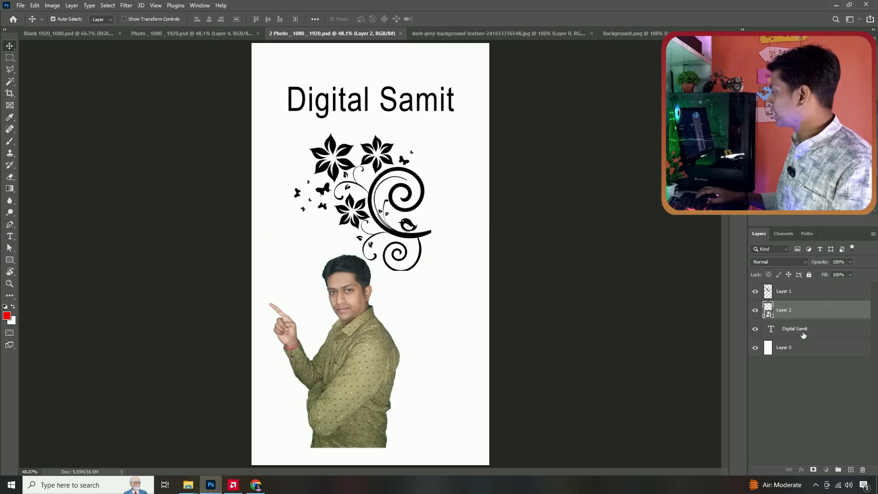
left_click(806, 294)
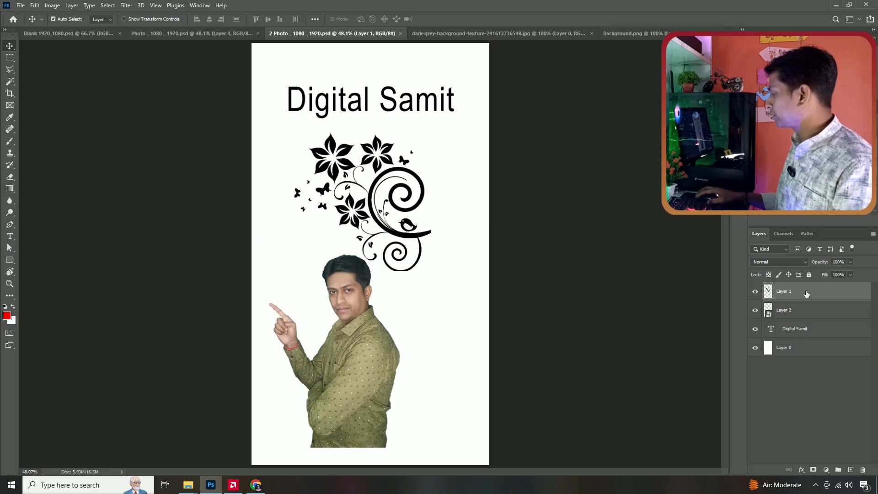
left_click_drag(339, 161, 347, 156)
Move the floral artwork over the man's photo and back up, leaving it partly overlapping the top of his head
left_click(777, 328)
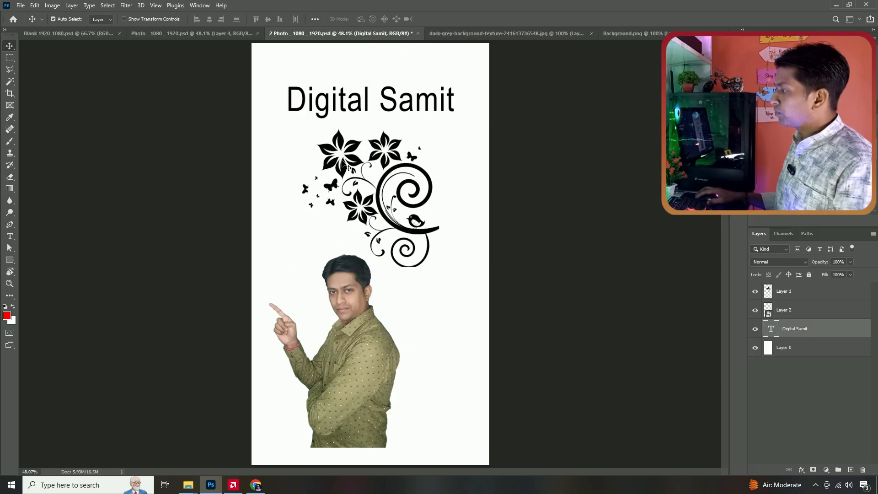
left_click_drag(356, 160, 337, 275)
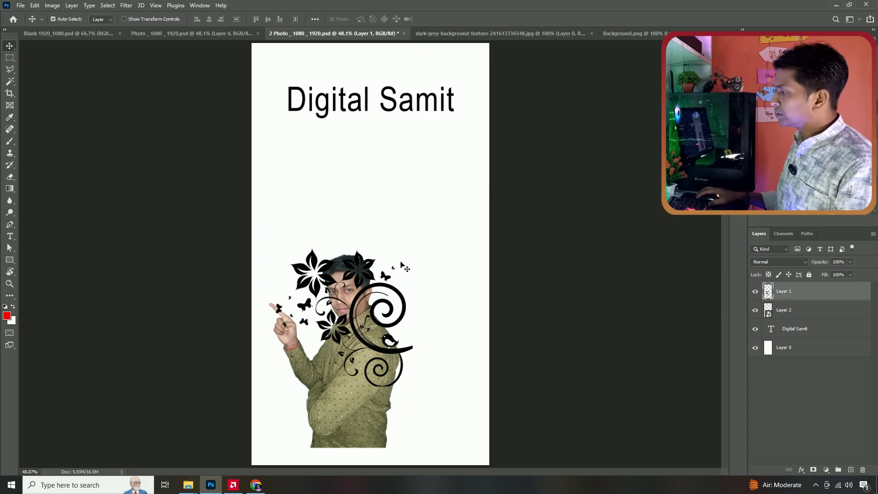
left_click_drag(361, 265, 374, 163)
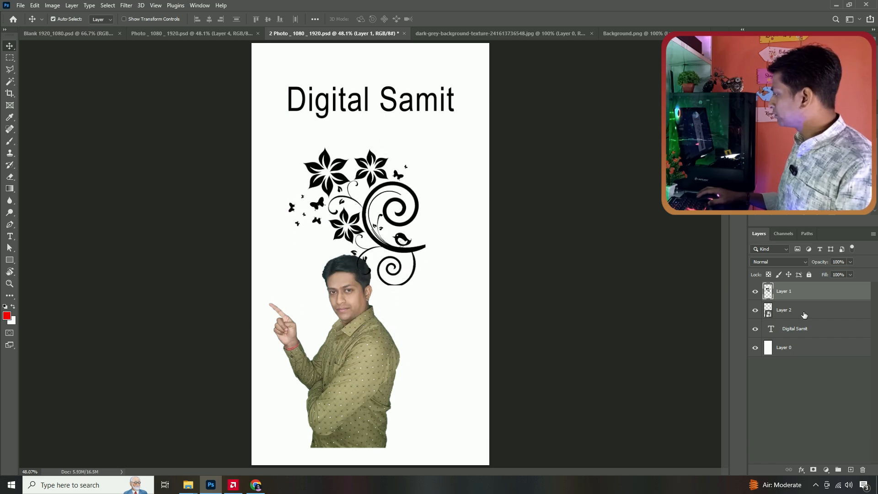
left_click(764, 306)
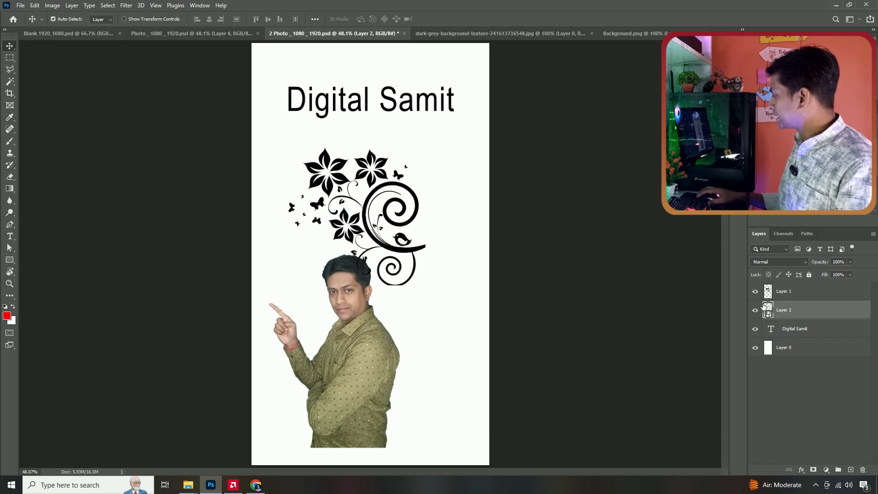
left_click(795, 295)
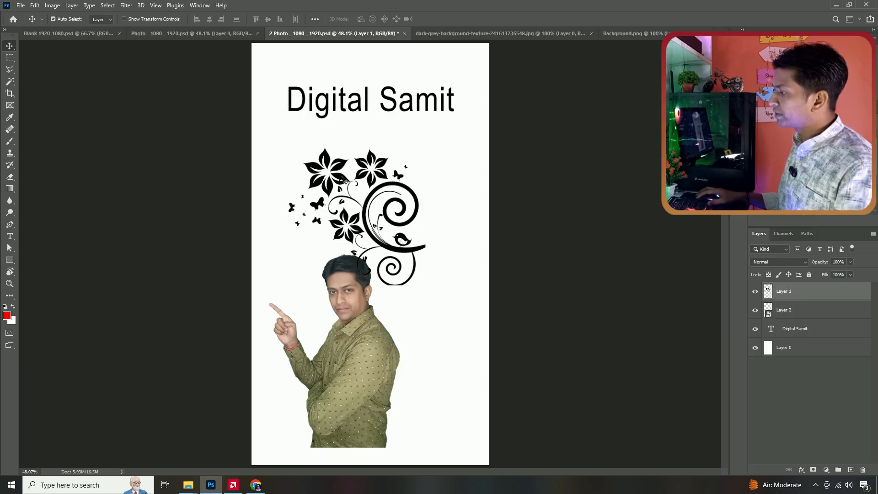
left_click_drag(341, 177, 346, 195)
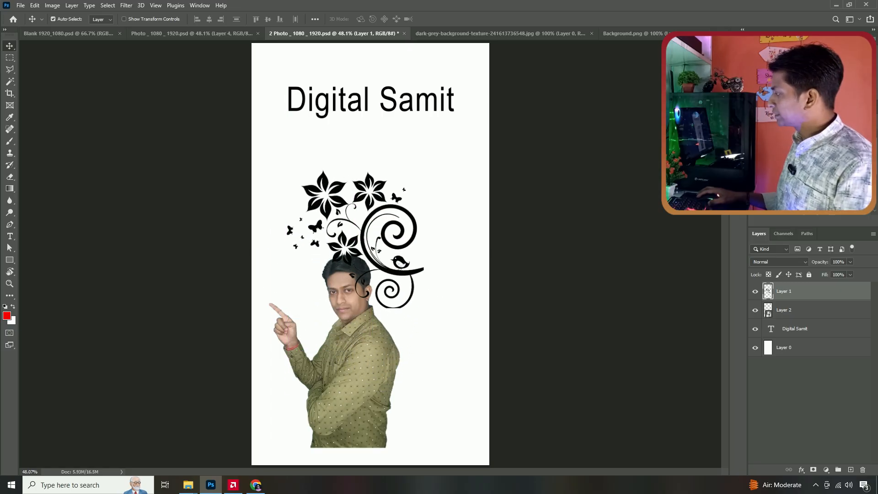
Reorder Layer 2 above Layer 1 and move the man's photo up so it covers the middle of the floral artwork
left_click(816, 311)
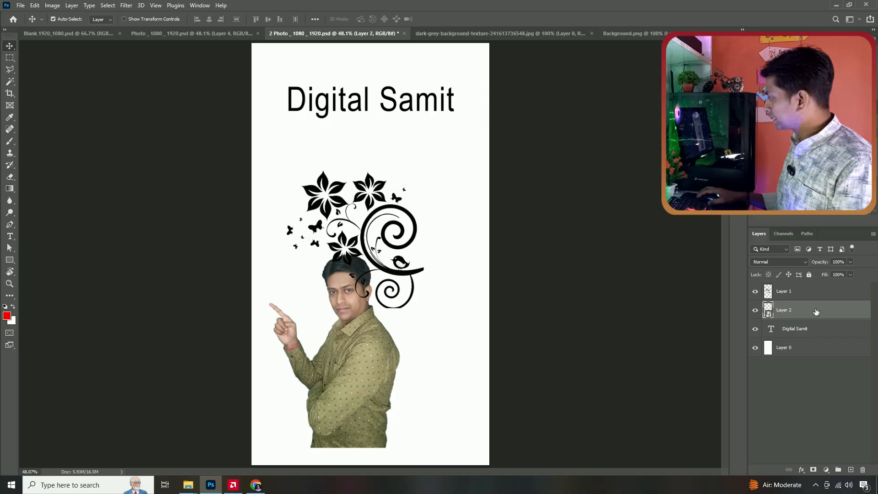
left_click_drag(815, 311, 816, 287)
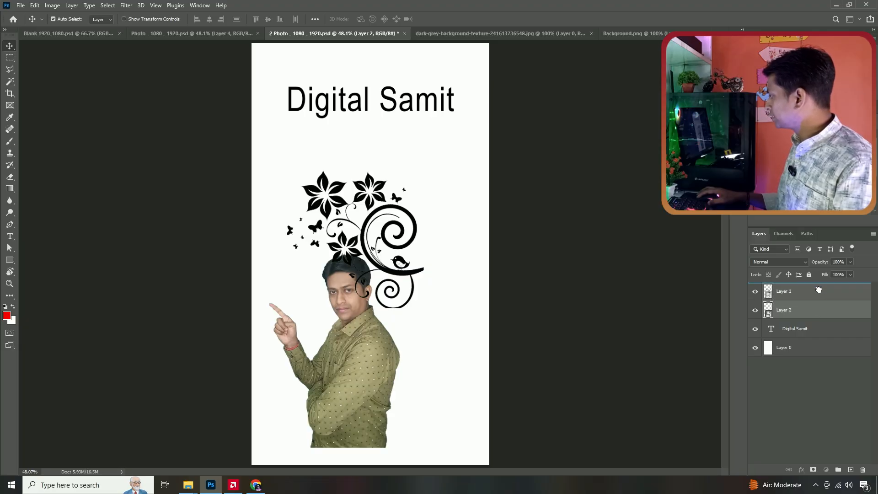
left_click_drag(813, 285, 813, 287)
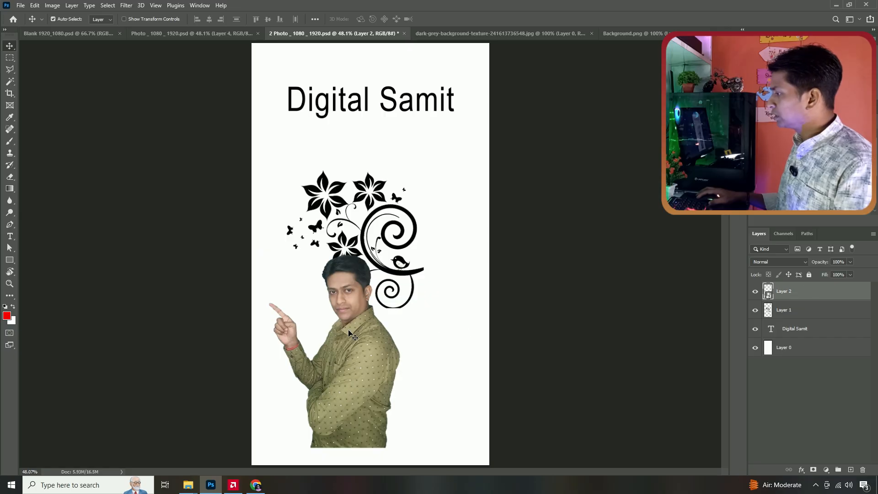
left_click_drag(364, 326, 362, 216)
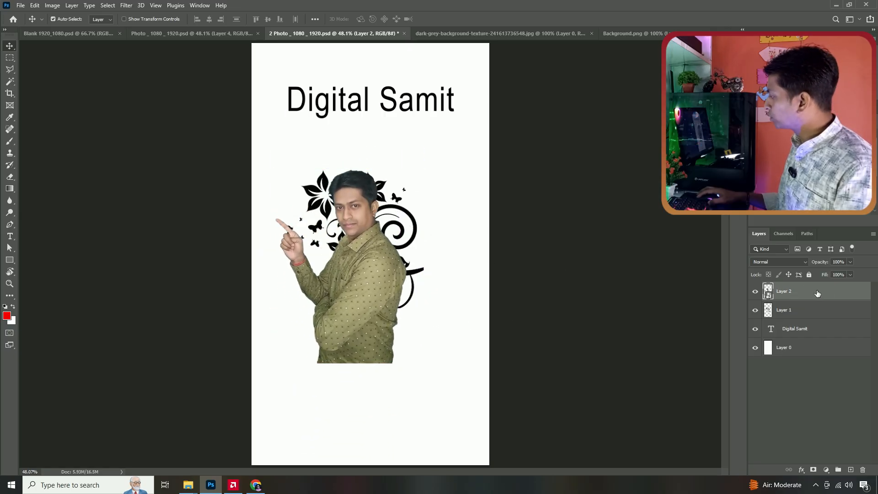
Move the Digital Samit text down over the lower part of the man's photo and stack its layer above Layer 2
mouse_move(817, 294)
left_mouse_down()
mouse_move(821, 318)
mouse_move(814, 291)
left_mouse_up()
left_click_drag(367, 225, 365, 221)
left_click_drag(356, 95, 342, 328)
left_click_drag(808, 331, 798, 288)
left_click_drag(380, 337, 383, 344)
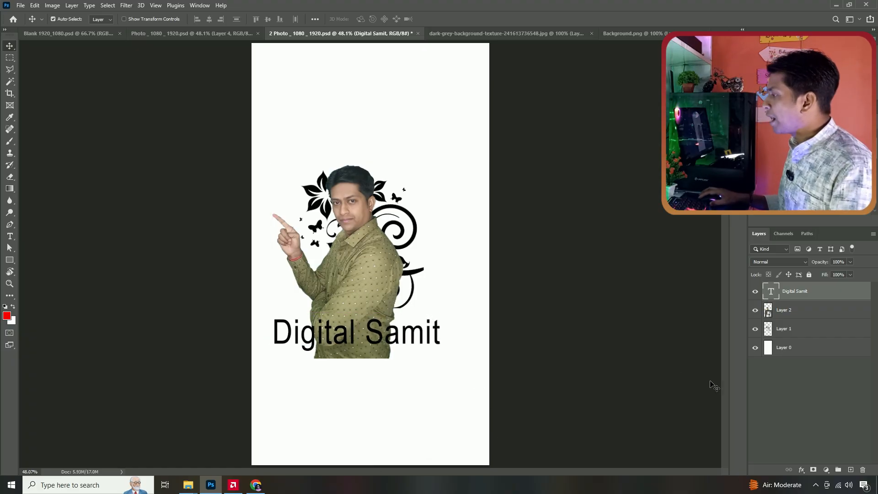
Nudge the man's photo slightly up, and rename Layer 2 as Photo and Layer 1 as Flower
mouse_move(356, 274)
left_mouse_down()
mouse_move(373, 273)
mouse_move(350, 260)
mouse_move(353, 267)
left_mouse_up()
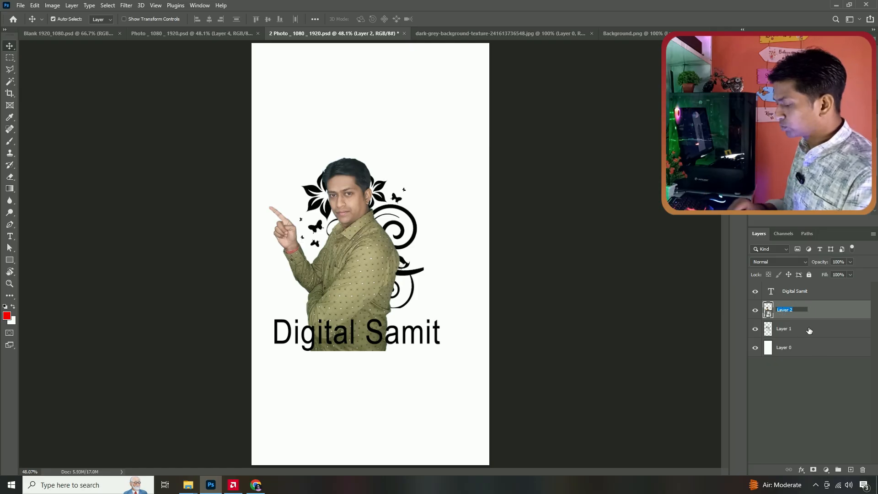
type("Photo")
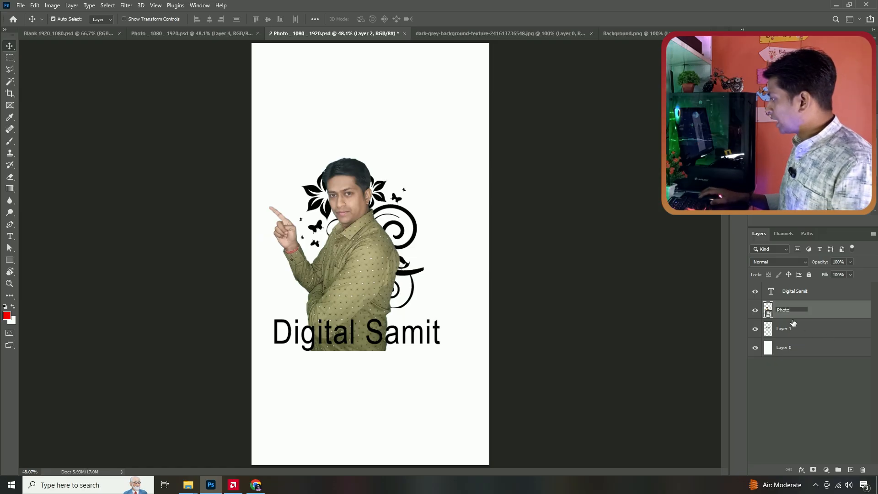
double_click(783, 329)
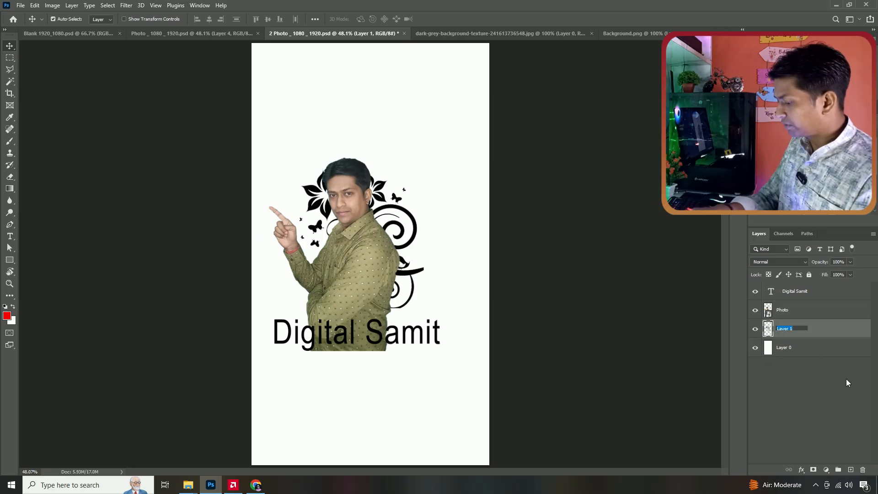
type("Flower")
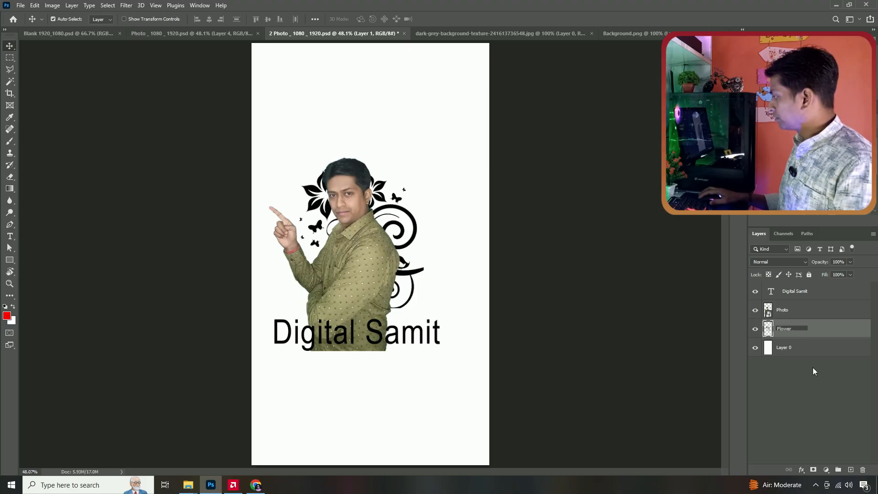
left_click(835, 396)
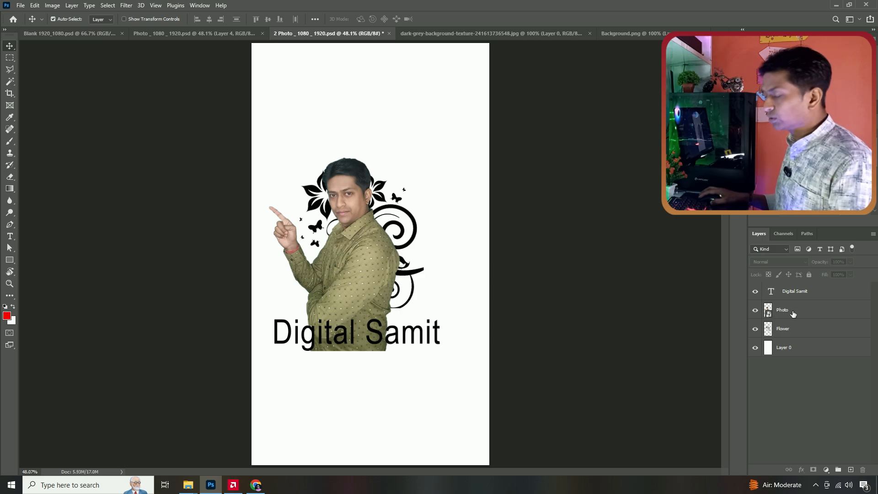
Move the man's photo up clear of the text, keeping it over the floral artwork at its current size
mouse_move(353, 235)
left_mouse_down()
mouse_move(363, 232)
mouse_move(350, 133)
mouse_move(371, 187)
mouse_move(370, 219)
mouse_move(351, 243)
mouse_move(366, 245)
mouse_move(380, 230)
mouse_move(367, 225)
left_mouse_up()
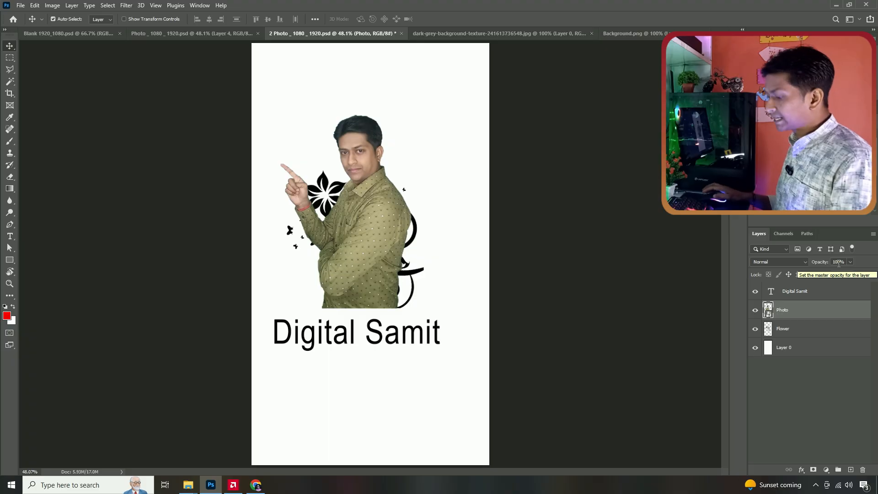
left_click_drag(348, 197, 372, 188)
key("ctrl+t")
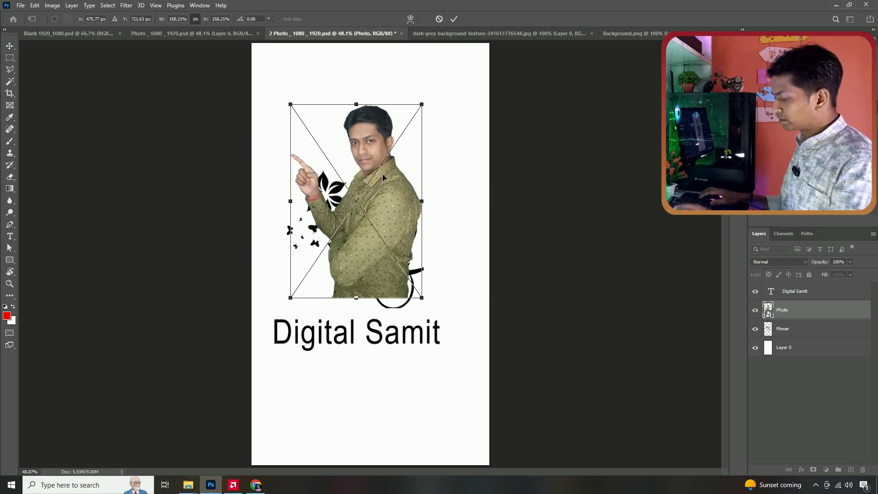
key("Return")
mouse_move(355, 190)
left_mouse_down()
mouse_move(379, 191)
mouse_move(341, 199)
left_mouse_up()
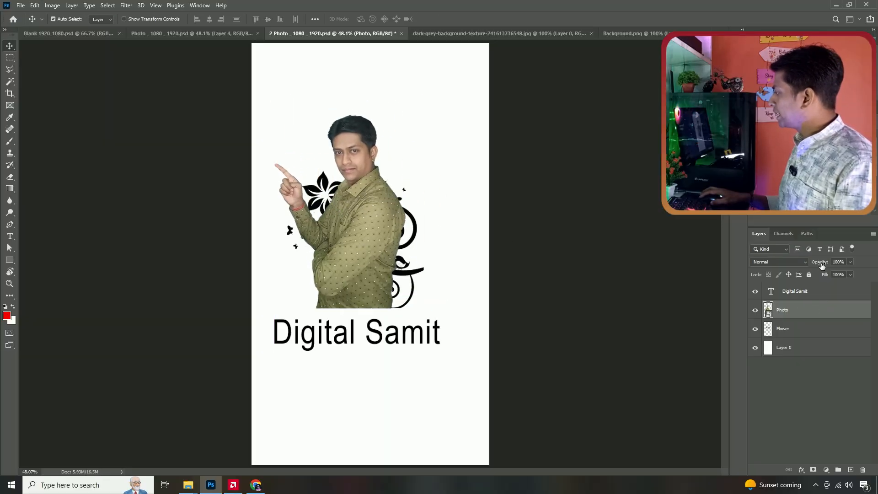
Try reduced opacity values on the Photo layer, including 0% and 46%, and restore it to 100%
left_click(850, 262)
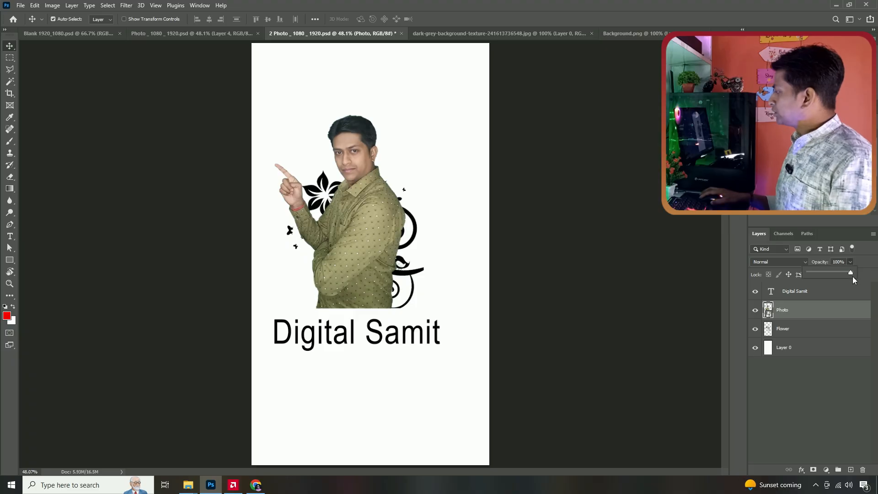
left_click_drag(851, 273, 813, 277)
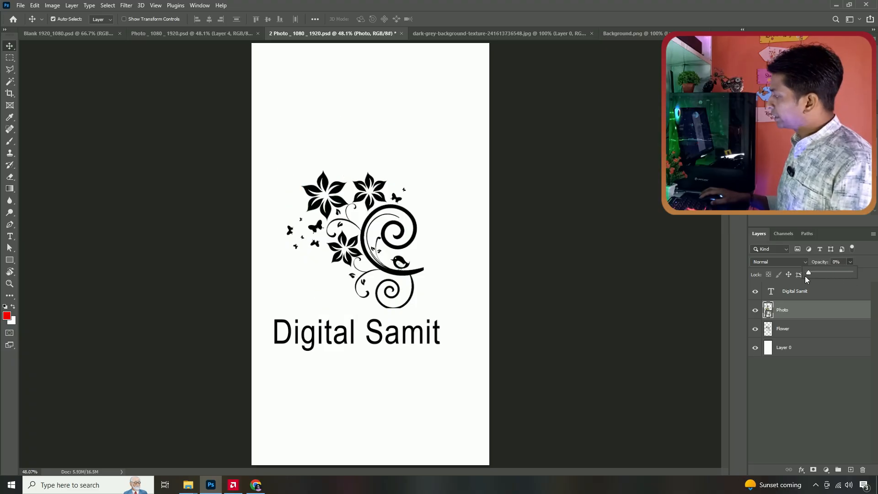
left_click_drag(808, 277, 854, 278)
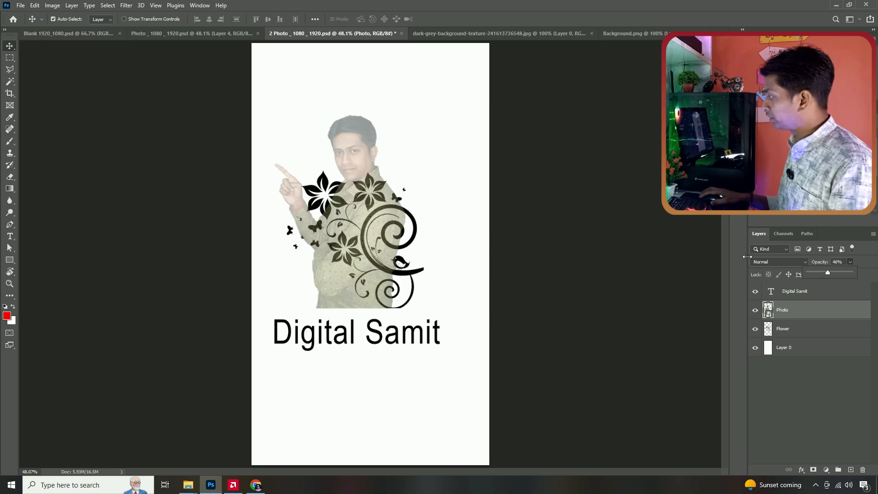
left_click_drag(829, 273, 858, 278)
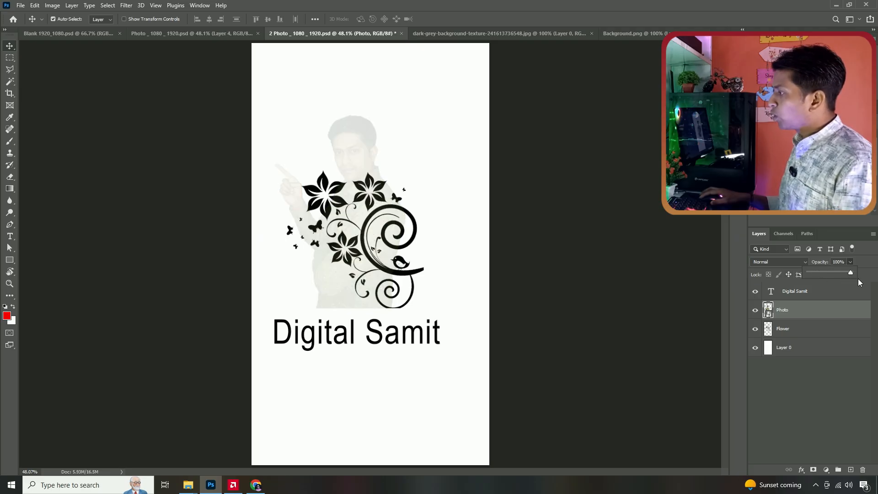
Fill Layer 0 with the red foreground colour and move the man's photo up and right above the floral artwork
left_click(813, 350)
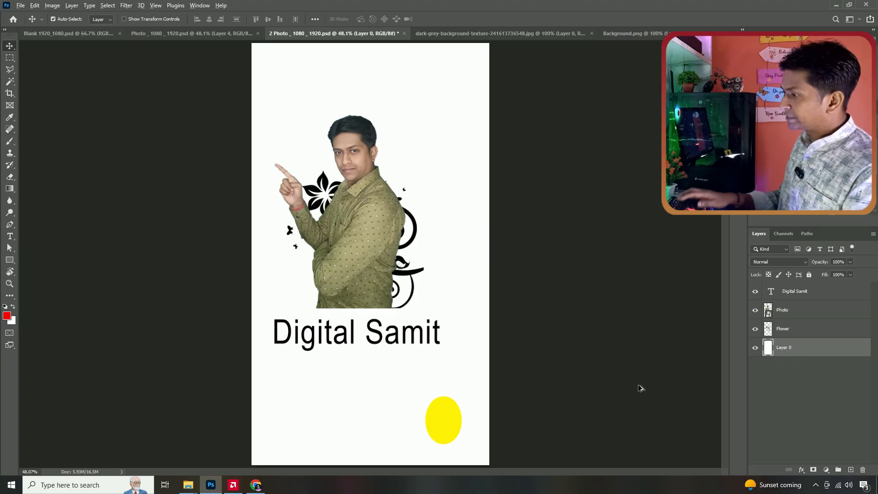
key("alt+BackSpace")
left_click_drag(370, 245, 402, 183)
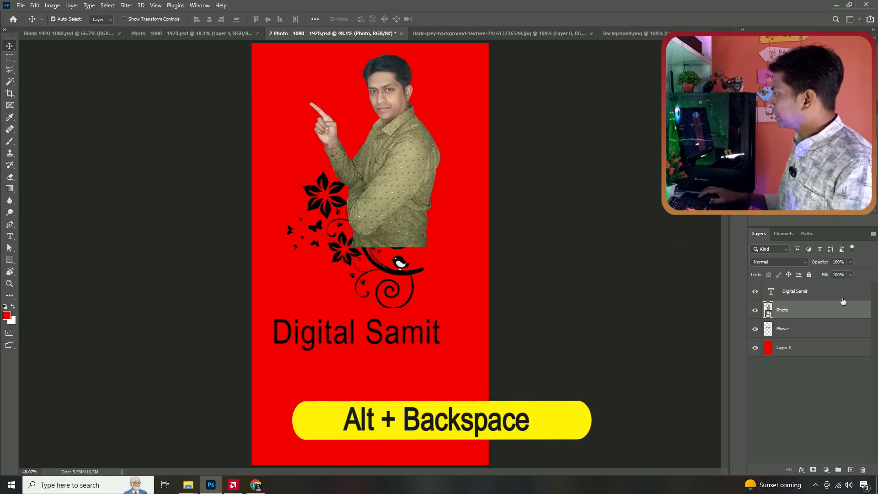
Try the Photo layer's opacity at 34% and adjust its fill, returning both to 100%
left_click(849, 262)
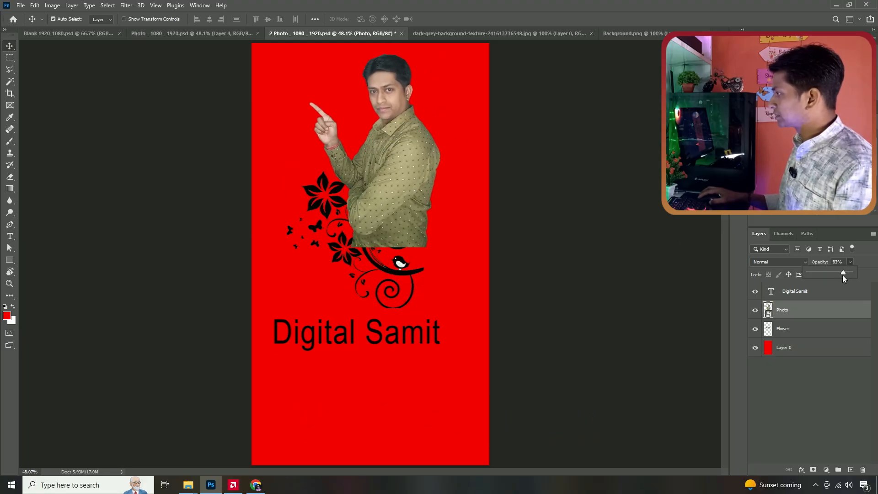
mouse_move(829, 281)
left_mouse_down()
mouse_move(841, 286)
mouse_move(822, 284)
left_mouse_up()
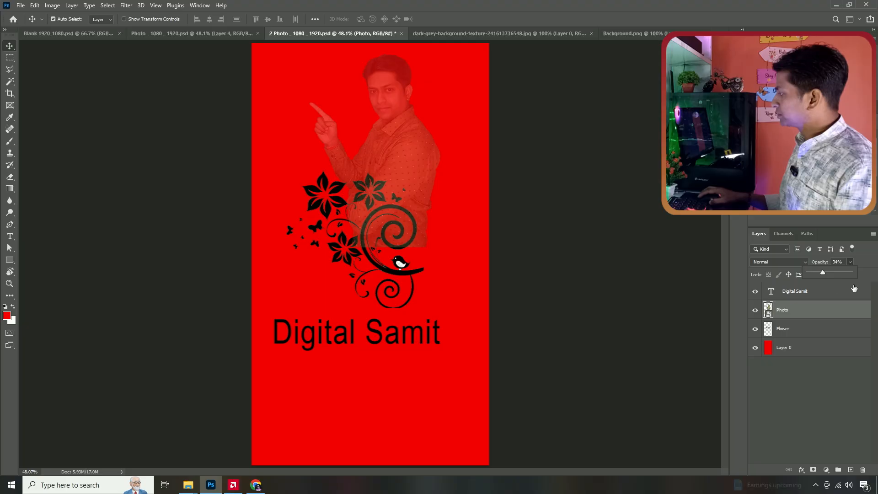
left_click(871, 276)
left_click(851, 274)
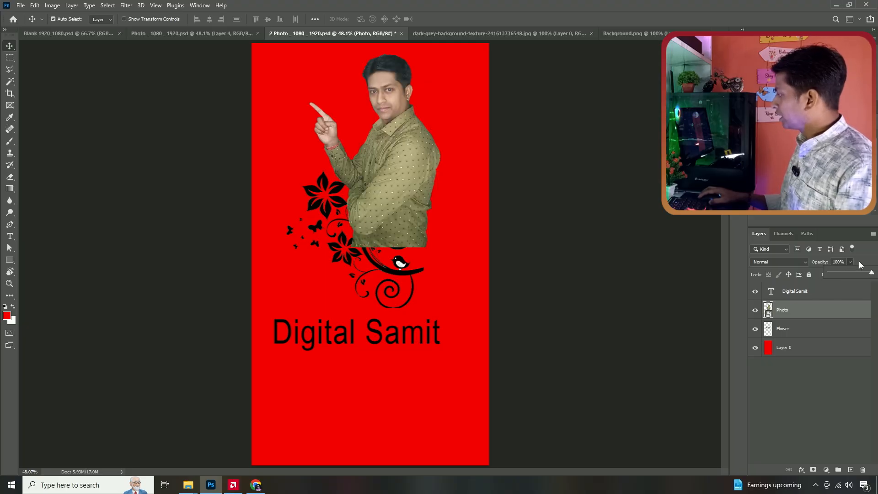
key("0")
left_click(850, 275)
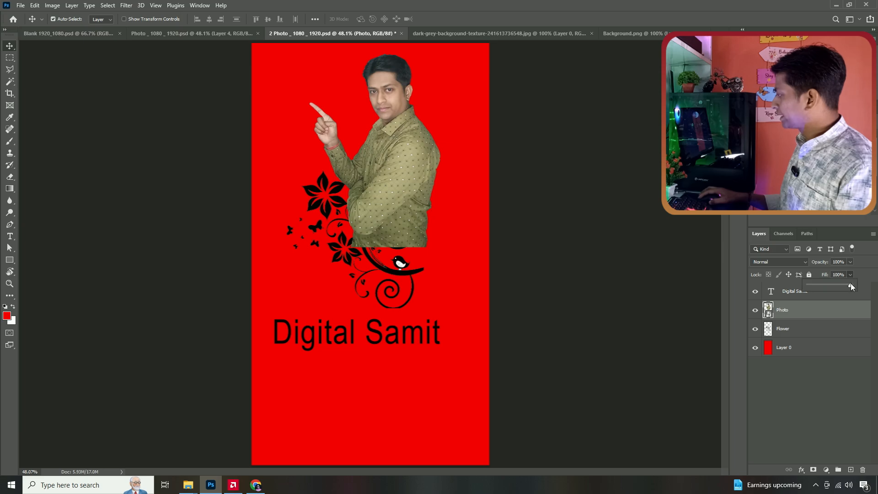
mouse_move(851, 284)
left_mouse_down()
mouse_move(826, 293)
mouse_move(862, 287)
left_mouse_up()
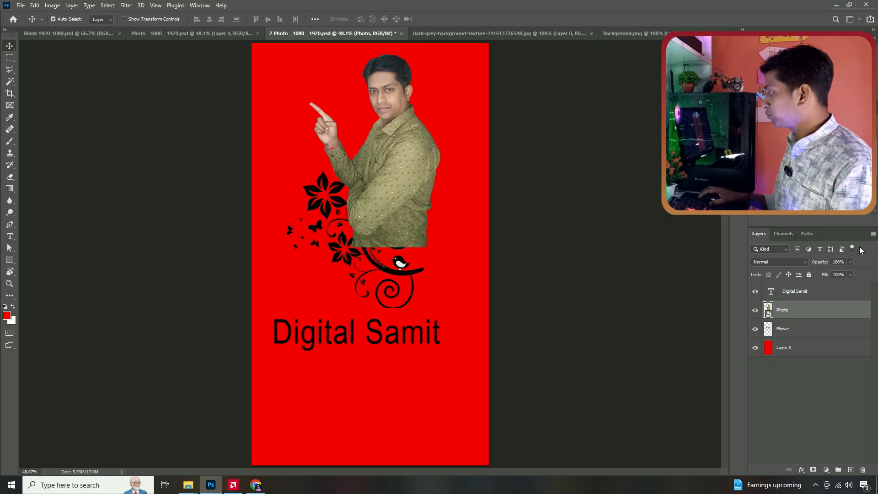
Move the man's photo slightly down over the floral artwork, and lock and unlock the whole Photo layer
left_click_drag(398, 180, 399, 212)
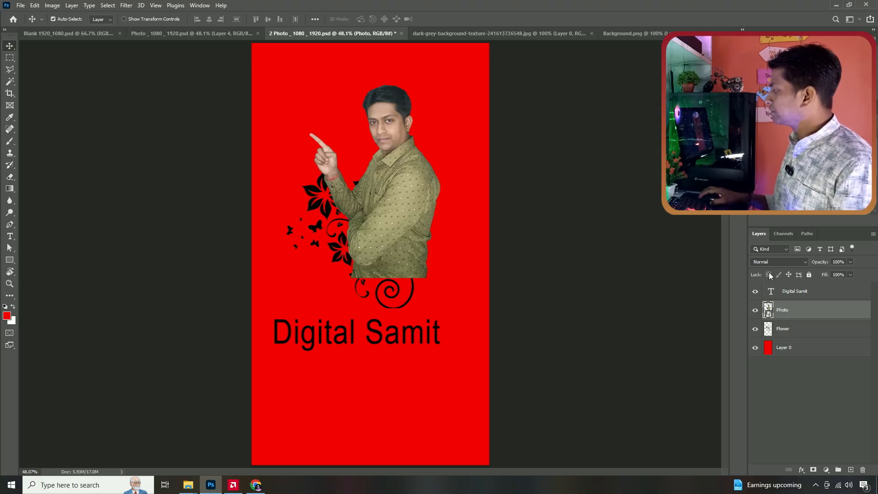
left_click(808, 274)
left_click(808, 275)
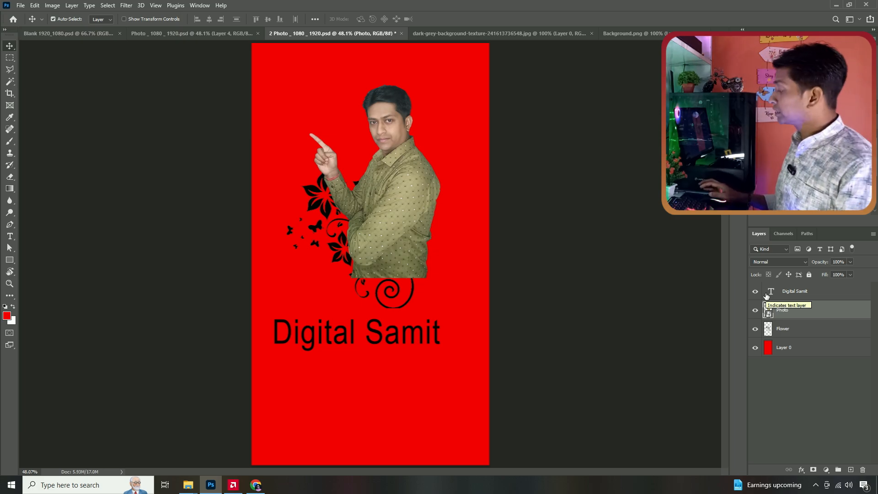
Move the floral artwork slightly down, the text near the canvas's bottom edge, and the man's photo just above the text at the right
left_click(794, 334)
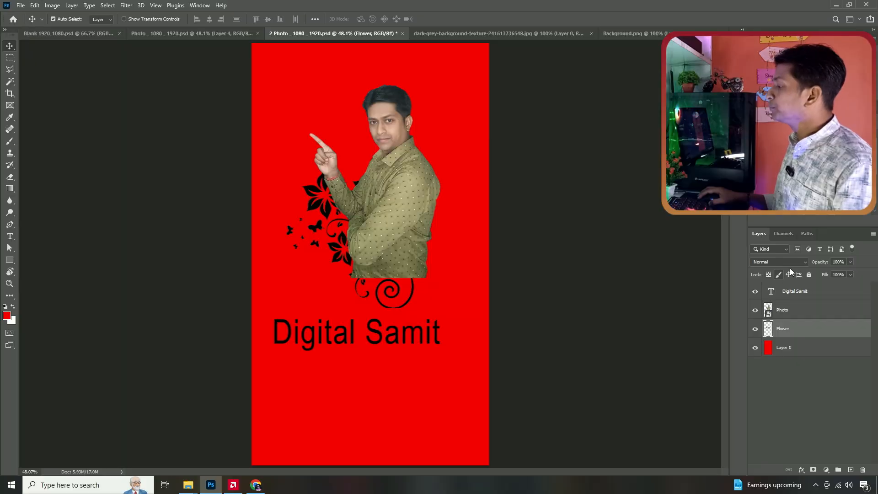
left_click_drag(371, 243, 323, 255)
left_click_drag(319, 332, 343, 432)
left_click_drag(404, 196, 438, 375)
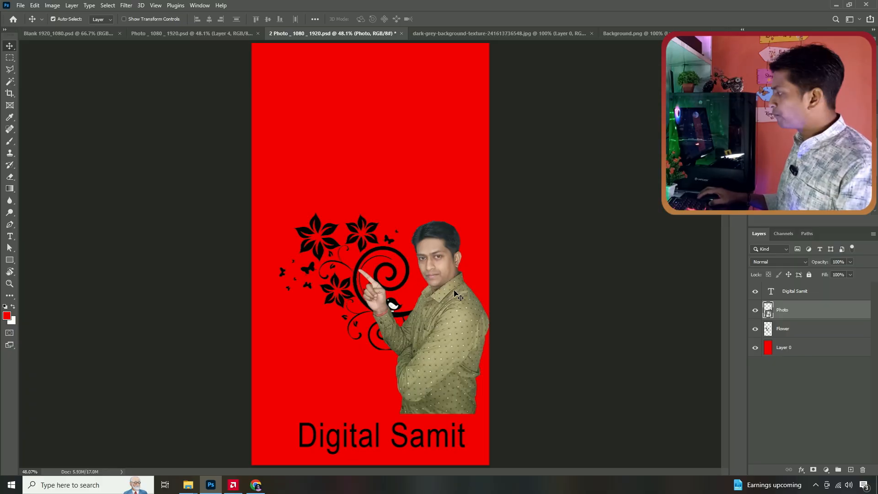
Toggle the visibility of the Photo layer off and on, leaving it hidden
left_click(755, 310)
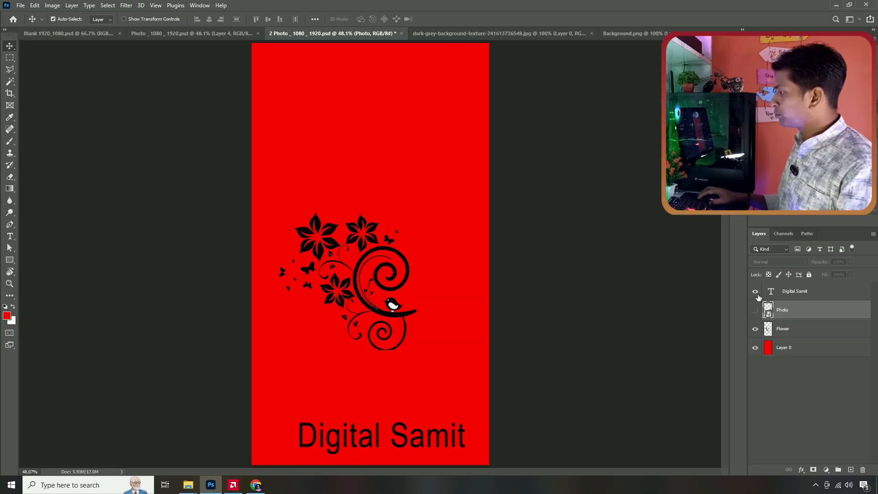
left_click(755, 292)
left_click(755, 310)
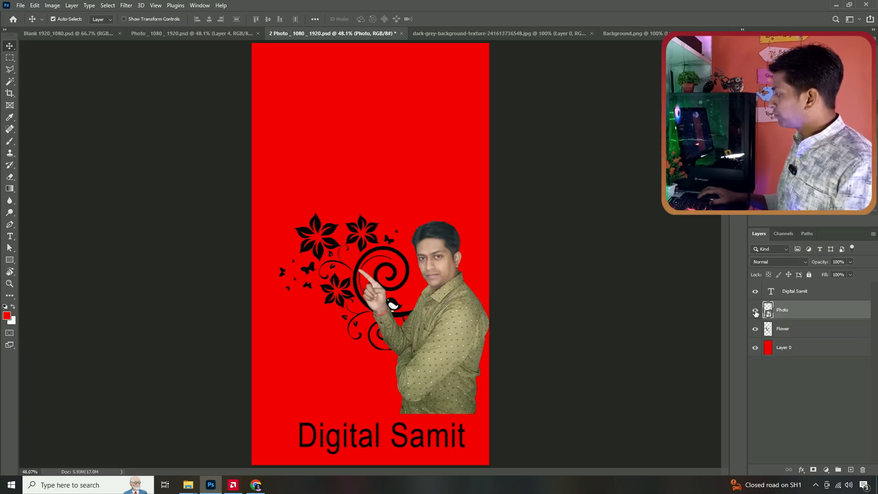
left_click(755, 311)
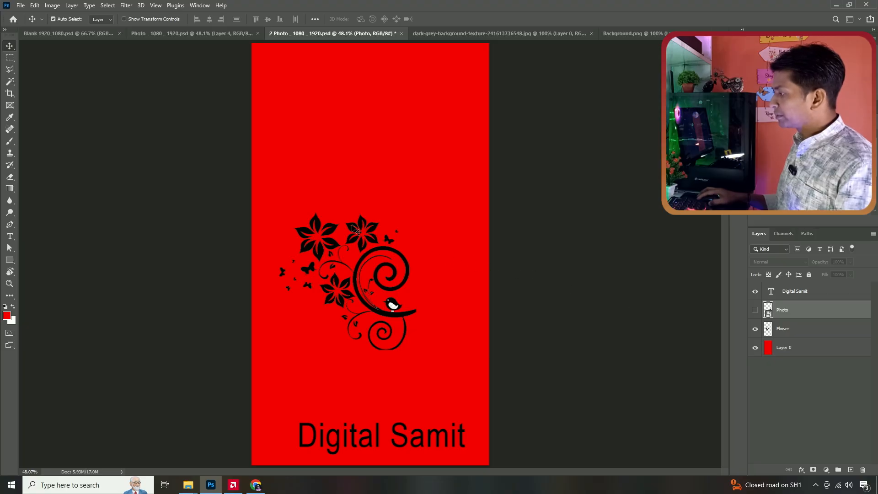
Move the floral artwork to the upper half of the canvas and enlarge it to nearly the canvas width
left_click_drag(357, 230, 360, 137)
key("ctrl")
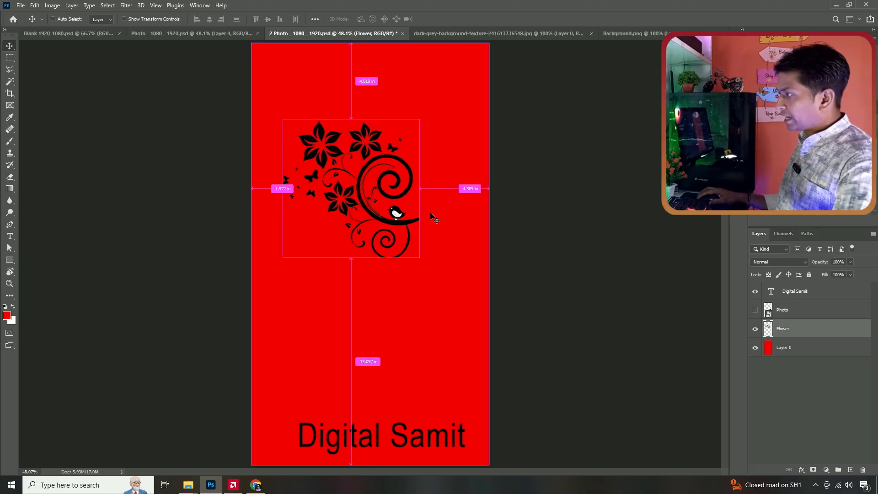
key("ctrl+t")
left_click_drag(419, 258, 482, 321)
key("Return")
left_click_drag(393, 159, 373, 154)
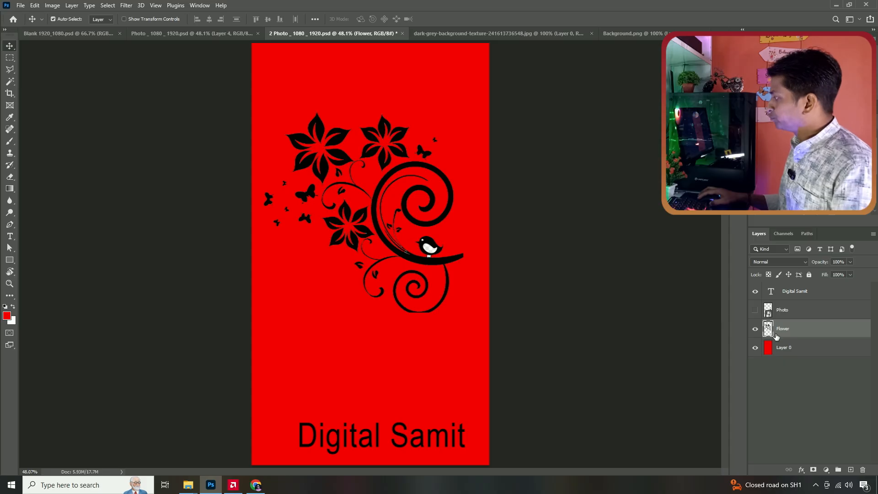
Lock the transparent pixels of the Flower layer, nudge the artwork right and scale it to 102.70%
left_click(768, 275)
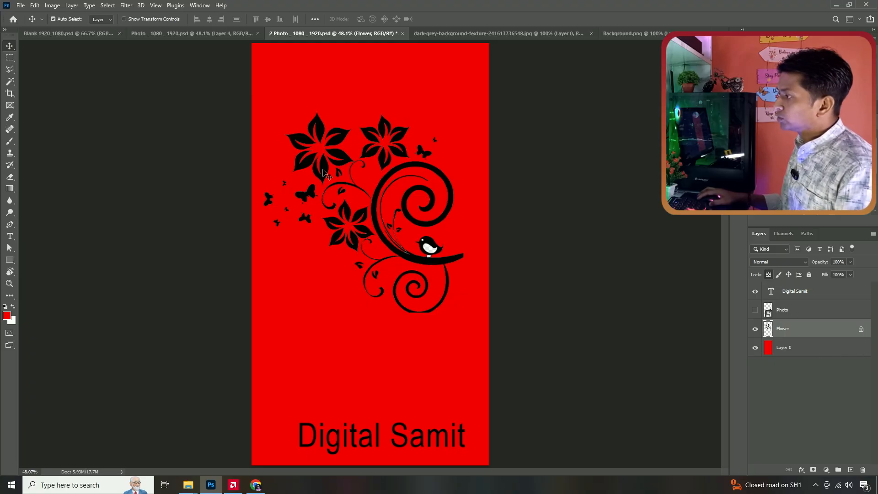
left_click_drag(323, 132, 362, 148)
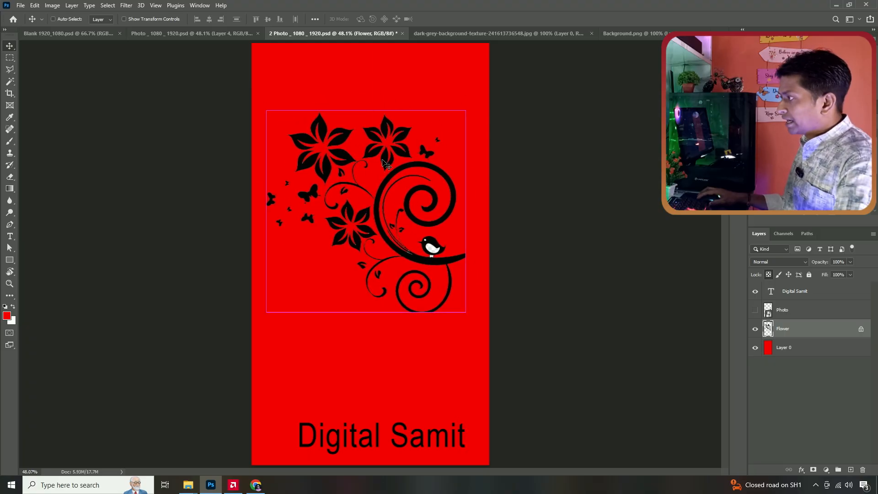
key("ctrl+t")
mouse_move(466, 110)
left_mouse_down()
mouse_move(414, 162)
mouse_move(482, 115)
left_mouse_up()
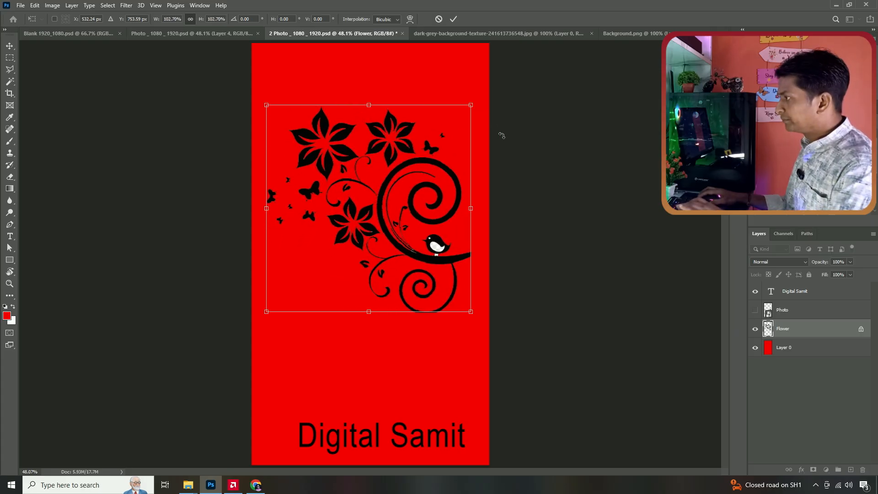
key("Return")
Commit the transform, activate the Brush tool and set the foreground colour to blue, 0048ff
left_click(11, 141)
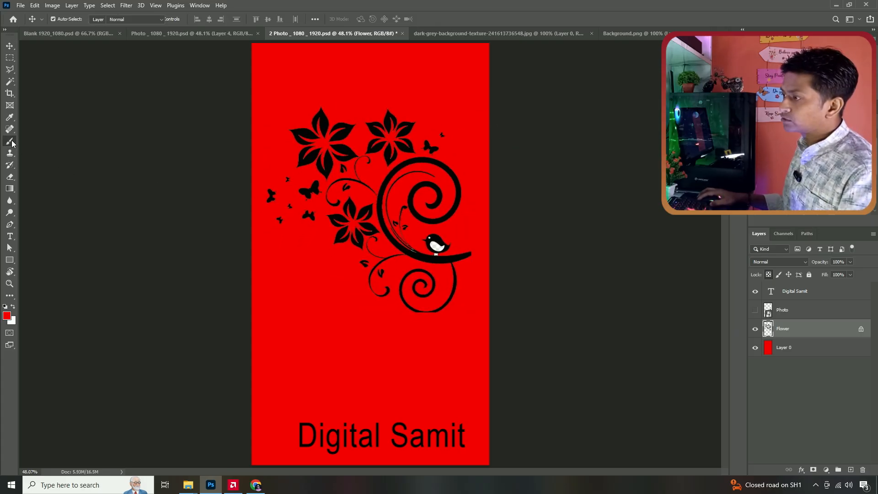
left_click(8, 316)
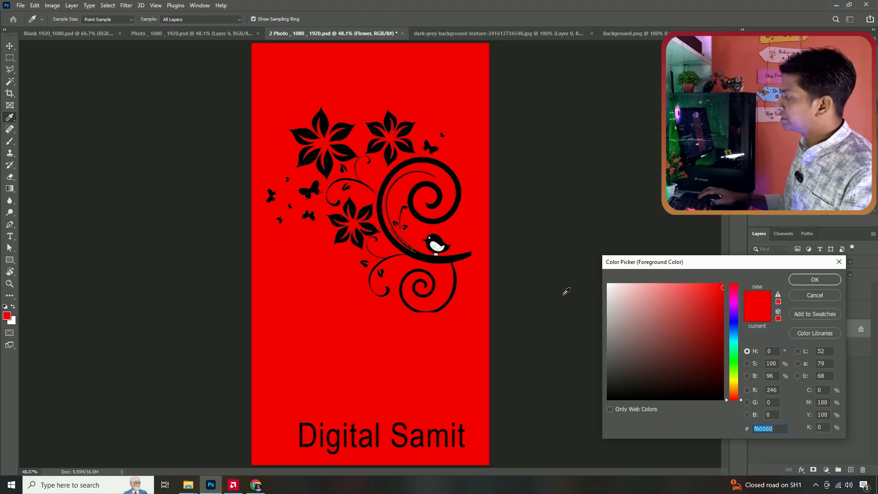
left_click(734, 333)
left_click(707, 313)
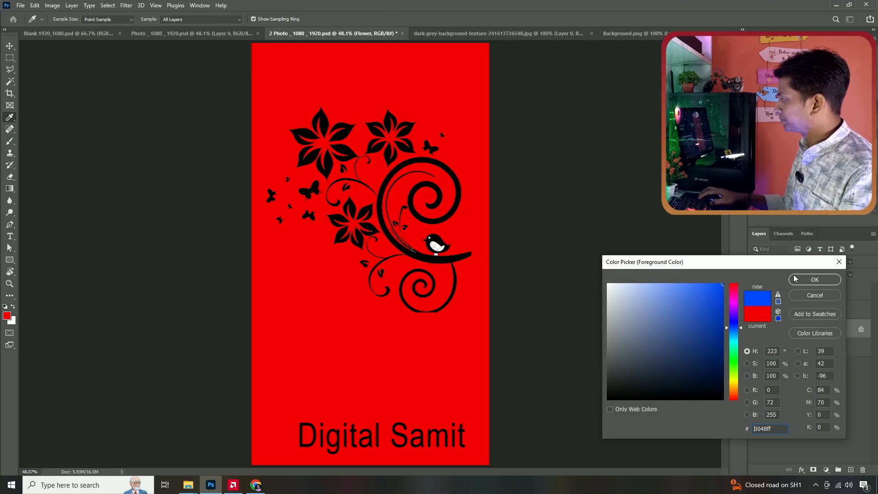
left_click(815, 279)
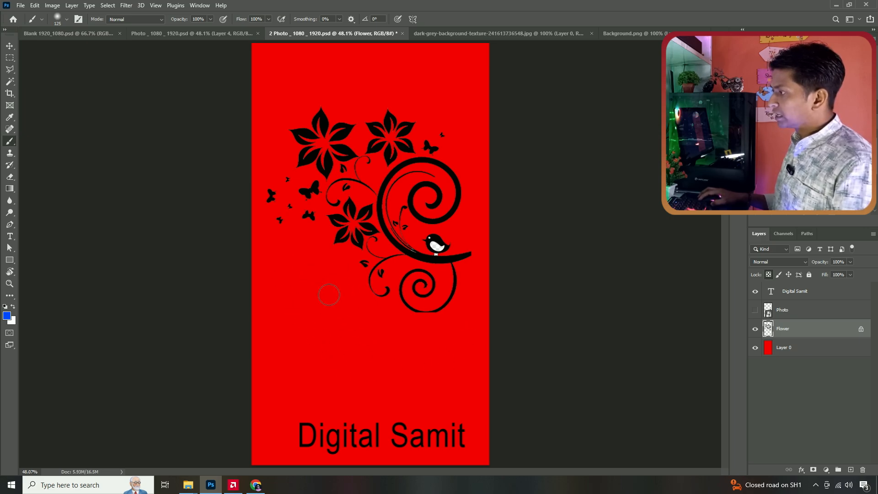
Try painting blue strokes across the floral artwork with its transparent pixels locked, and undo them
mouse_move(271, 224)
left_mouse_down()
mouse_move(307, 129)
mouse_move(385, 106)
mouse_move(294, 168)
mouse_move(284, 203)
mouse_move(372, 145)
mouse_move(420, 128)
mouse_move(339, 256)
mouse_move(325, 192)
mouse_move(364, 159)
mouse_move(451, 152)
mouse_move(407, 171)
mouse_move(358, 233)
mouse_move(378, 274)
mouse_move(399, 193)
mouse_move(437, 175)
mouse_move(441, 208)
mouse_move(397, 252)
mouse_move(388, 280)
mouse_move(451, 267)
mouse_move(452, 234)
mouse_move(426, 242)
mouse_move(438, 270)
mouse_move(389, 307)
left_mouse_up()
left_click_drag(355, 228, 363, 184)
key("ctrl+z")
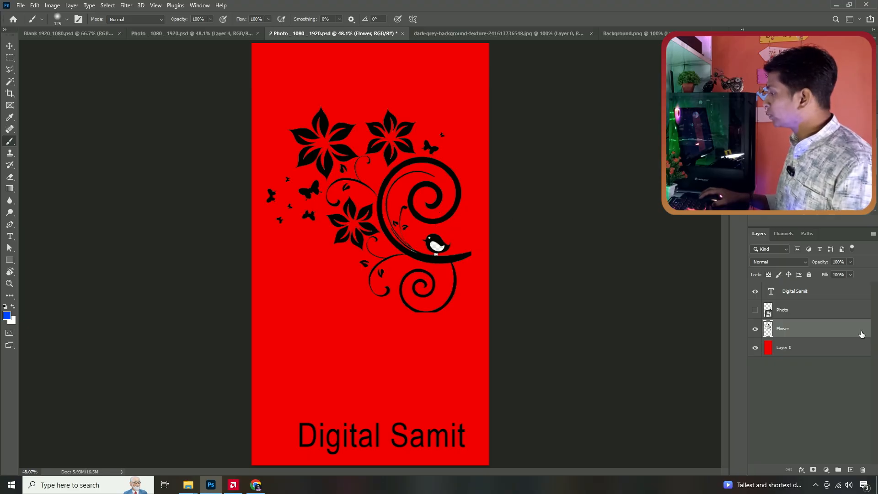
Test blue strokes over the unlocked Flower layer and again with its transparent pixels locked, undoing the strokes each time
mouse_move(277, 280)
left_mouse_down()
mouse_move(311, 323)
mouse_move(432, 359)
mouse_move(331, 315)
mouse_move(290, 258)
mouse_move(389, 321)
mouse_move(432, 330)
left_mouse_up()
key("ctrl+z")
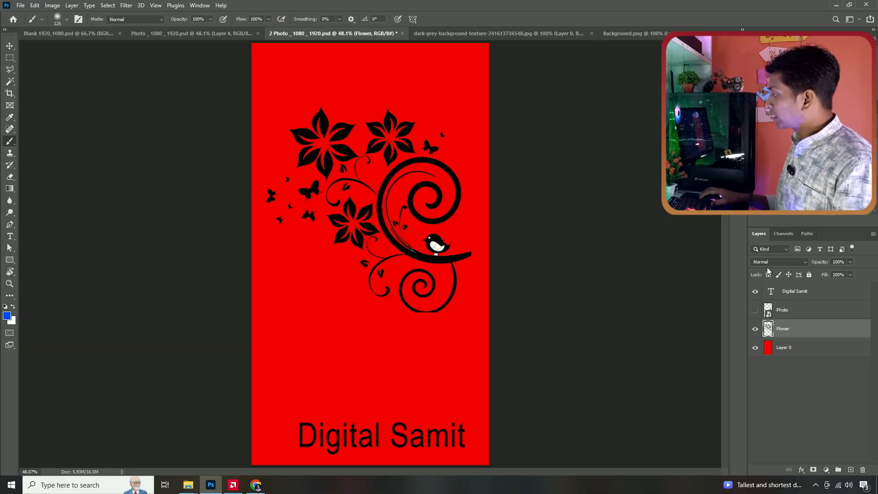
left_click(768, 275)
mouse_move(427, 206)
left_mouse_down()
mouse_move(378, 208)
mouse_move(326, 246)
mouse_move(337, 221)
mouse_move(433, 143)
mouse_move(447, 120)
mouse_move(286, 172)
mouse_move(336, 112)
mouse_move(300, 135)
left_mouse_up()
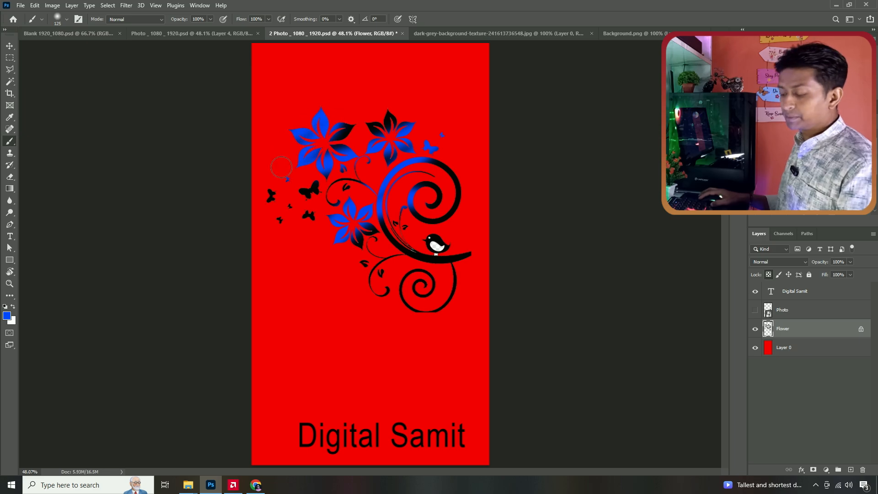
key("ctrl+z")
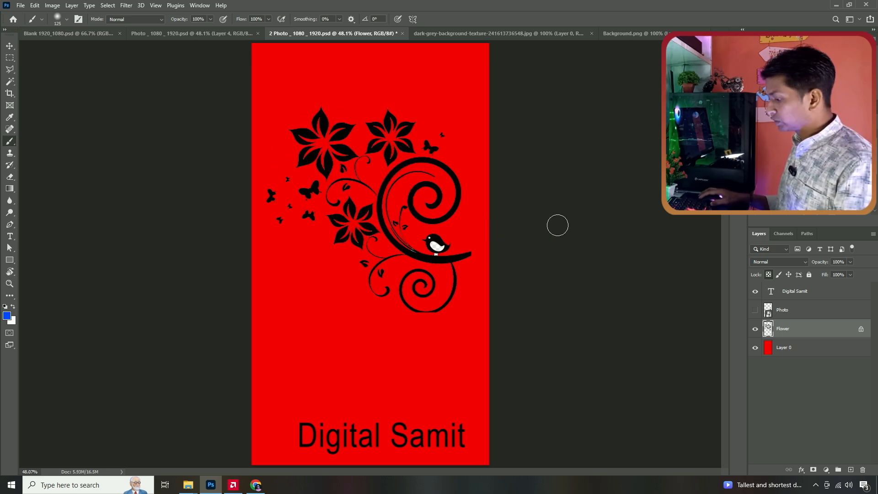
Lock the image pixels of the Flower layer and scale the floral artwork down to 95.05%
left_click(778, 276)
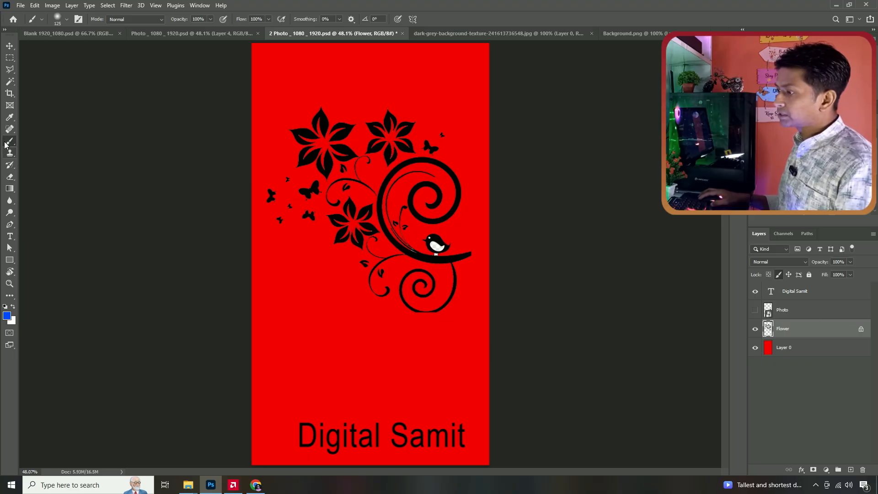
left_click(10, 48)
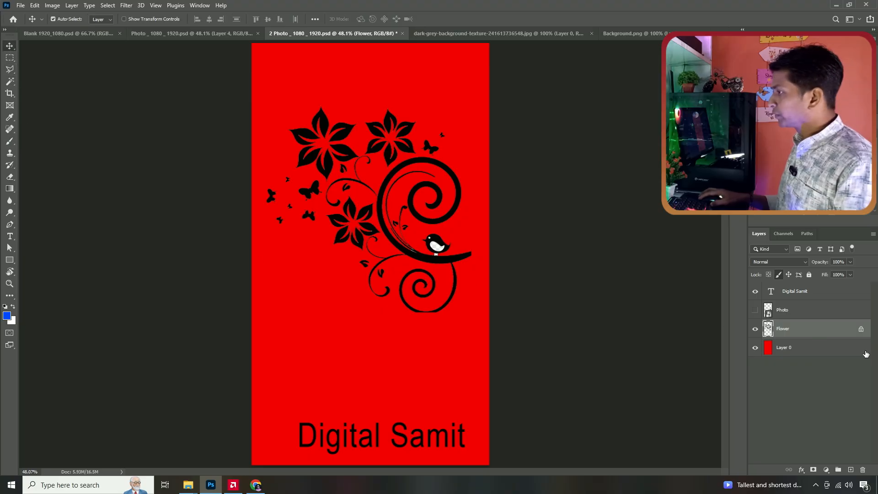
left_click(15, 143)
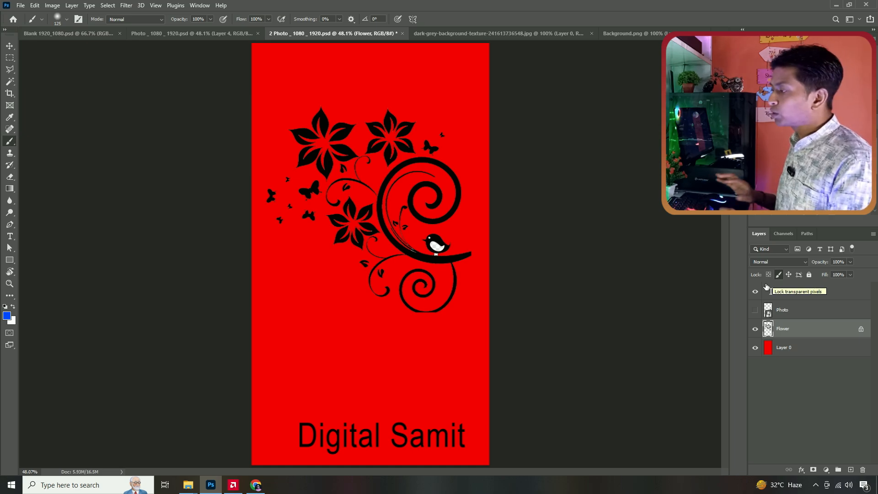
key("ctrl+t")
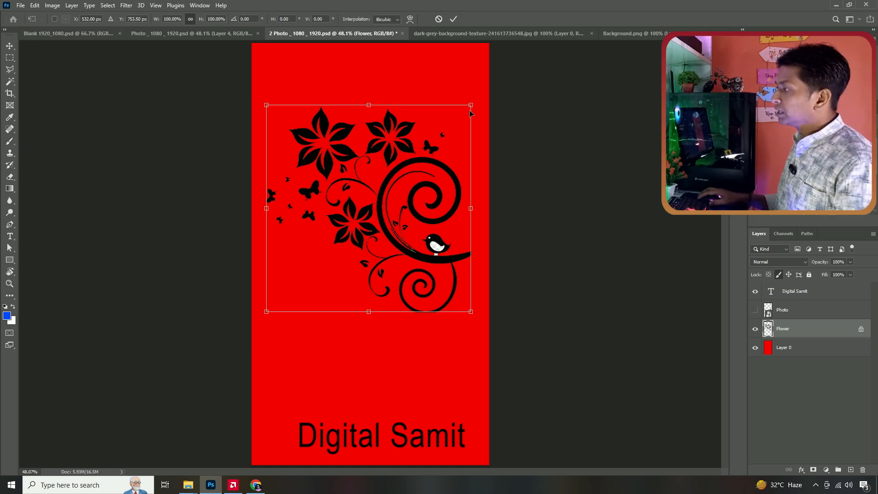
mouse_move(469, 106)
left_mouse_down()
mouse_move(475, 139)
mouse_move(478, 122)
mouse_move(393, 68)
mouse_move(496, 142)
mouse_move(476, 133)
left_mouse_up()
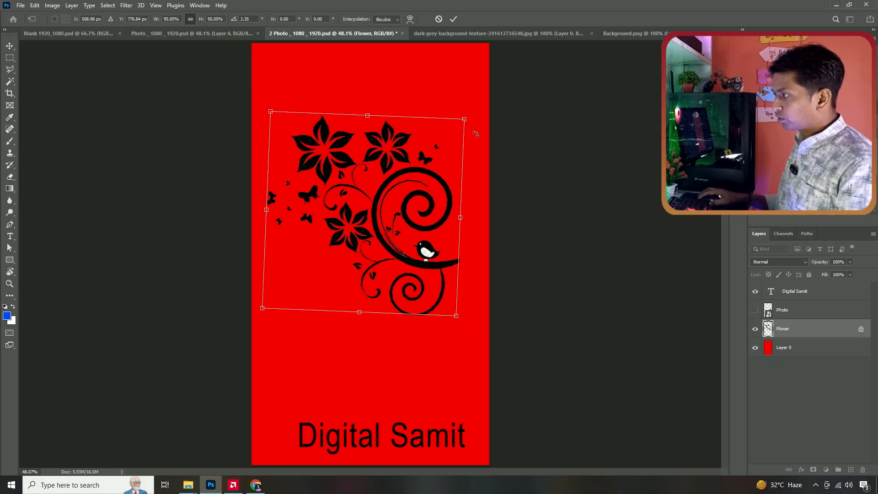
key("ctrl+z")
key("Return")
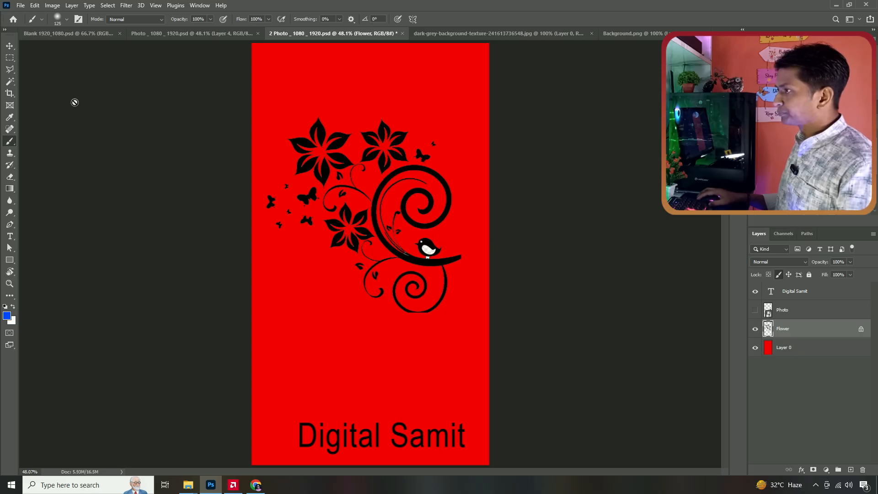
Move the floral artwork slightly down and to the right, and lock the Flower layer's position
left_click(9, 46)
left_click_drag(372, 156, 347, 190)
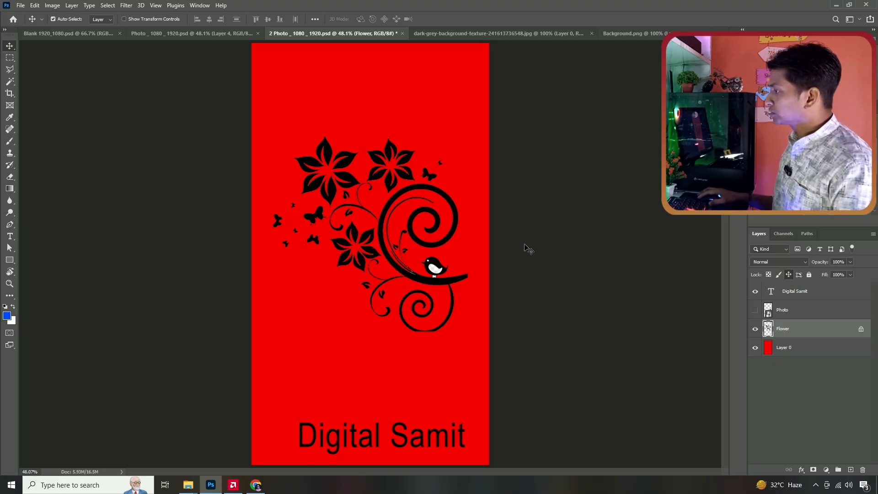
Try to move and transform the position-locked floral artwork, undoing the shift of the red background
mouse_move(348, 159)
left_mouse_down()
mouse_move(347, 177)
mouse_move(345, 167)
left_mouse_up()
key("ctrl+z")
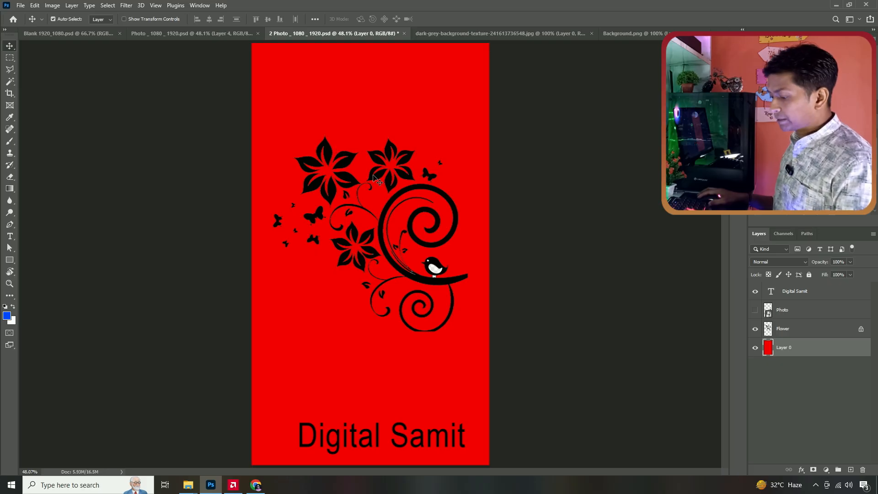
key("ctrl")
key("ctrl+t")
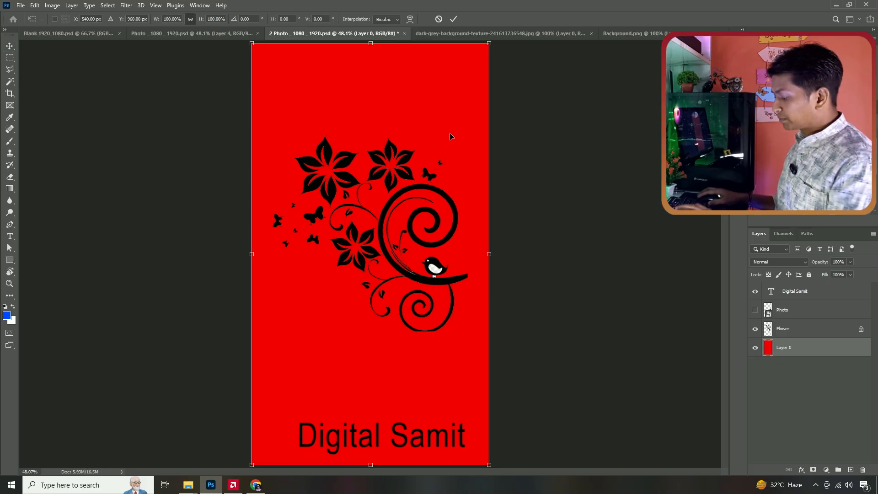
key("Return")
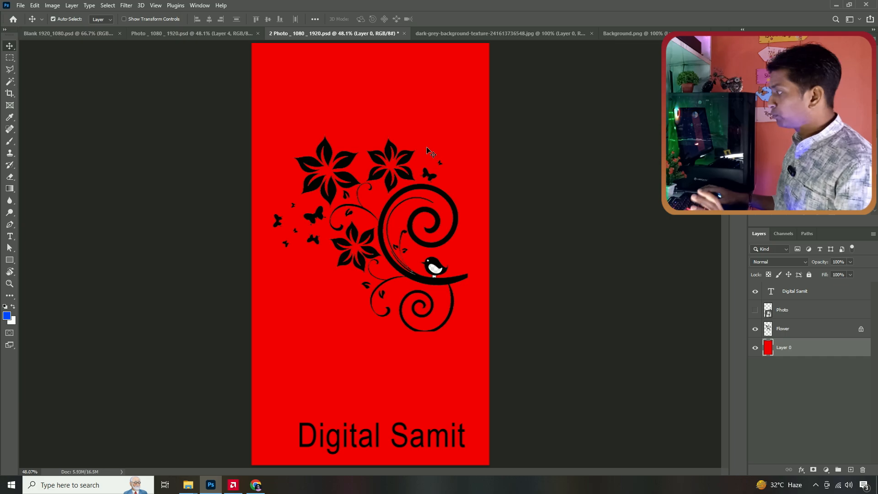
Reselect the Flower layer, activate the Brush tool and lock the layer completely
left_click(833, 330)
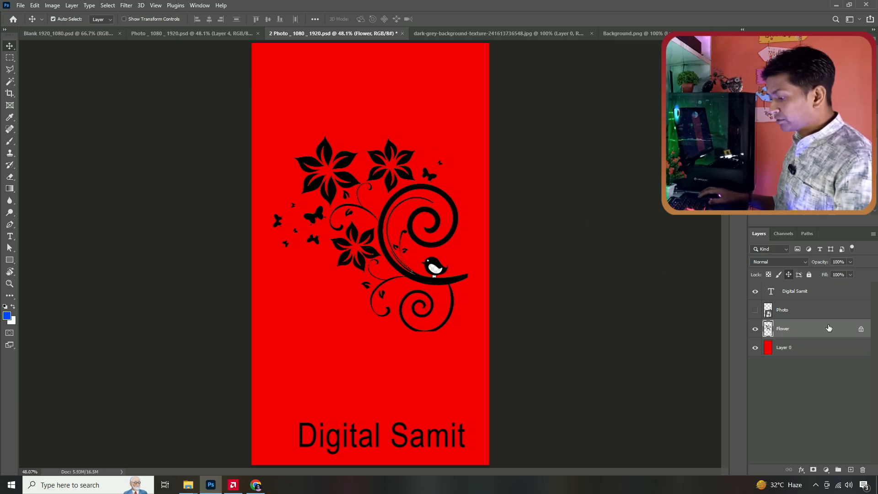
key("b")
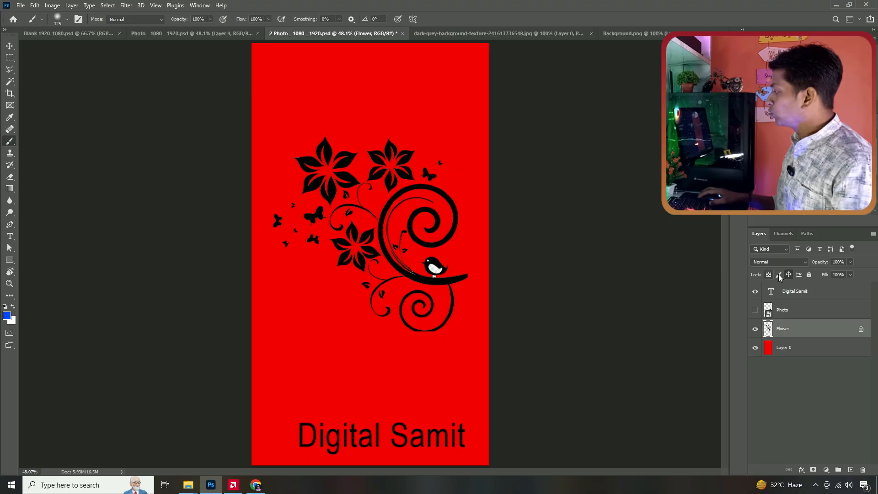
left_click(779, 274)
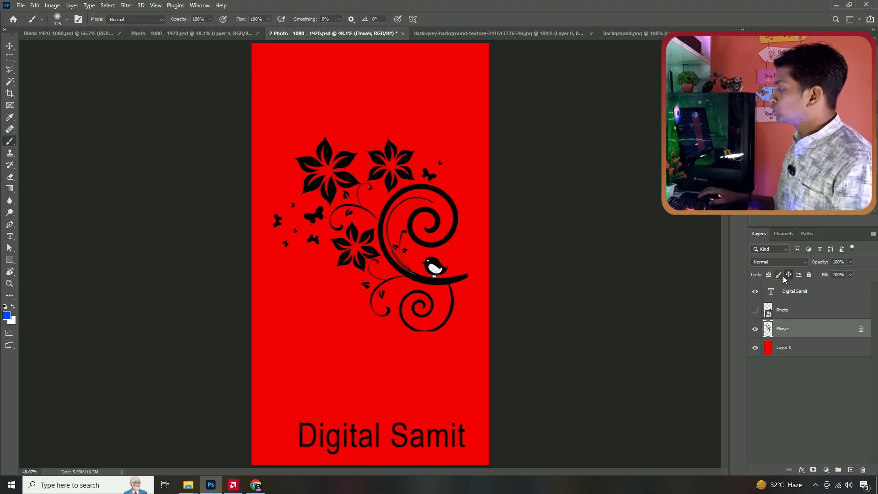
left_click(770, 275)
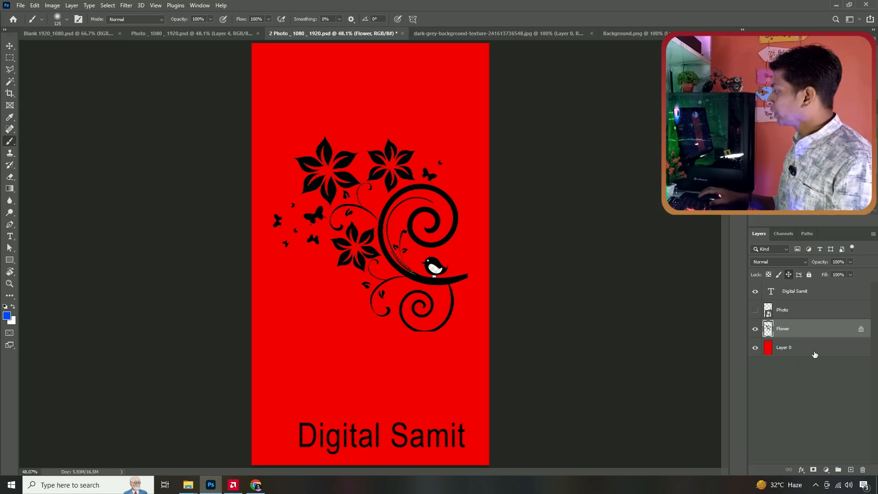
left_click(810, 275)
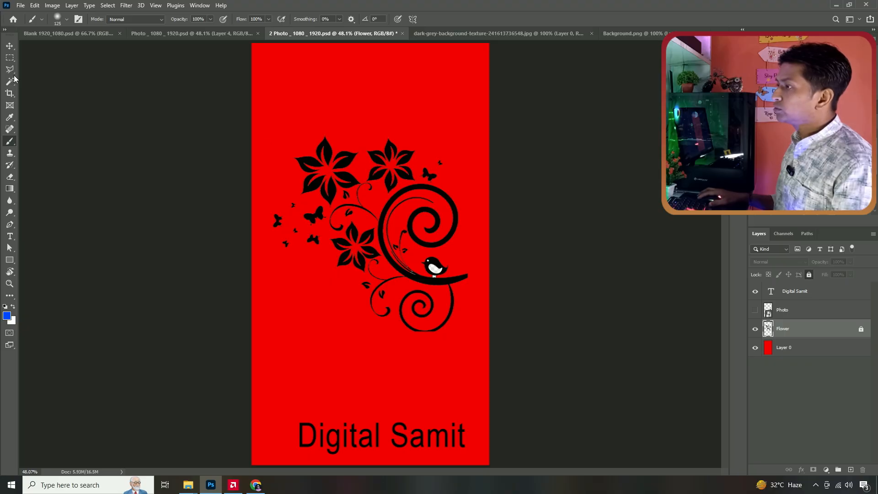
Try to move the fully locked floral artwork, and shift the red background back to fill the canvas
left_click(9, 47)
mouse_move(348, 161)
left_mouse_down()
mouse_move(351, 182)
mouse_move(348, 172)
left_mouse_up()
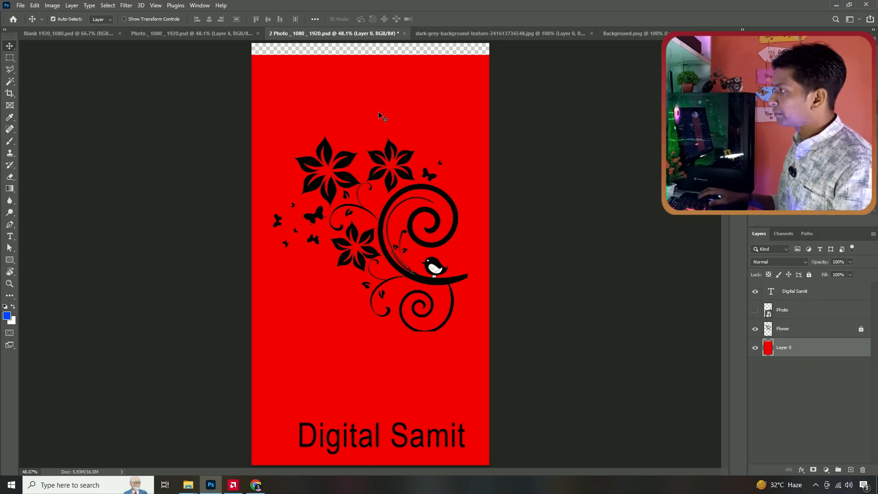
left_click_drag(379, 114, 379, 103)
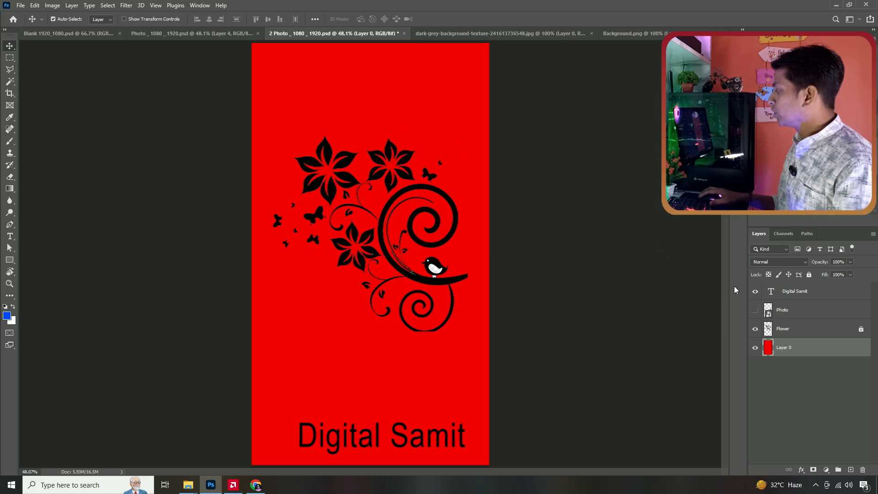
Replace the full lock on the Flower layer with a position lock
left_click(788, 328)
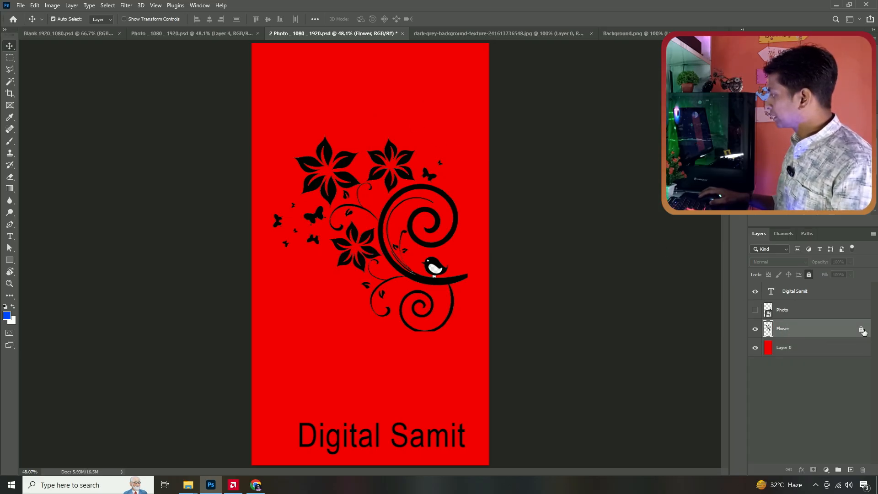
left_click(862, 329)
left_click(788, 275)
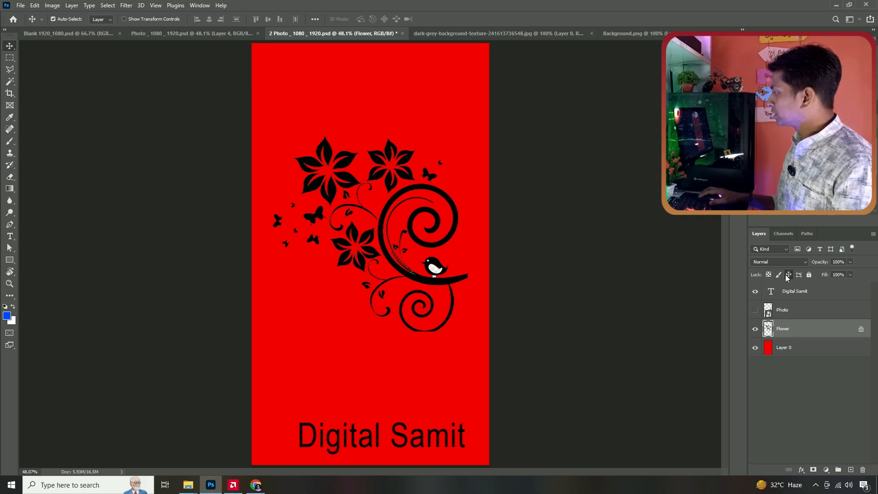
Try lowering the Flower layer's opacity to 60% and restore it to 100%
left_click(850, 275)
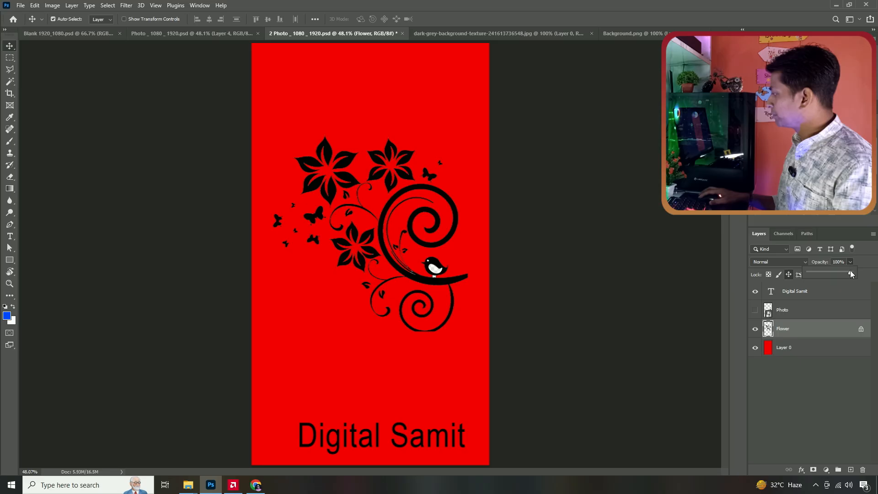
left_click_drag(817, 273, 839, 277)
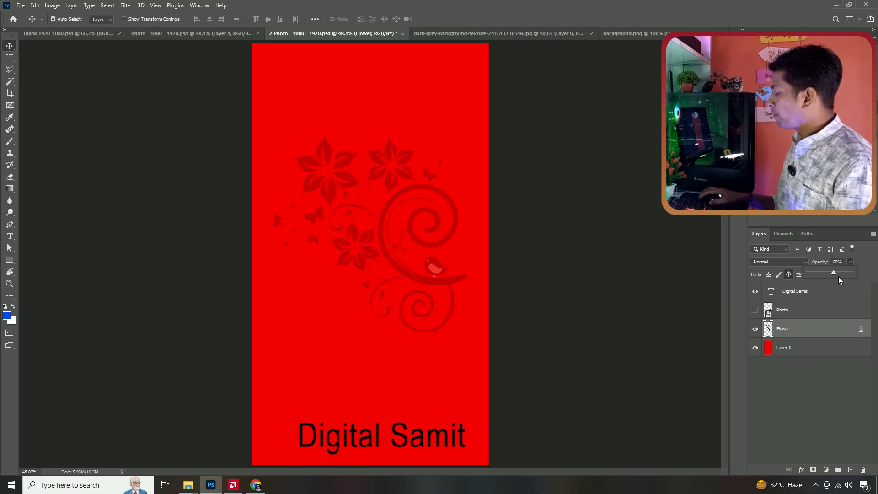
left_click(864, 275)
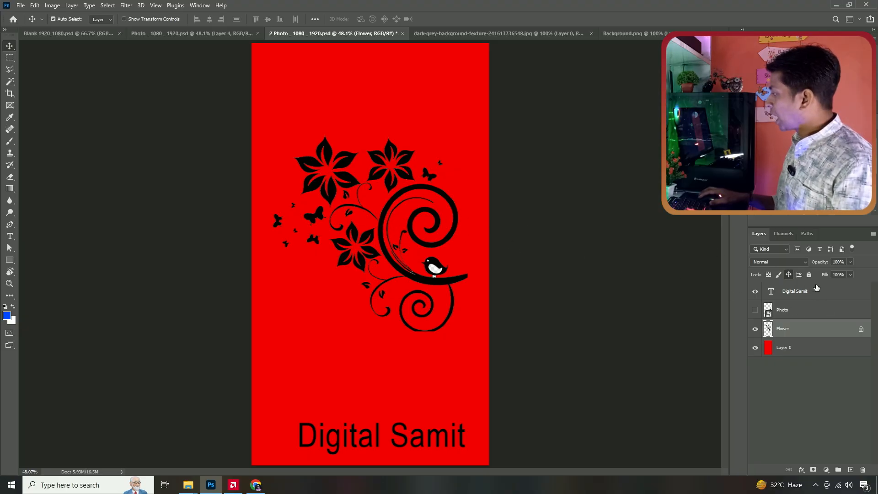
Lock the Flower layer completely and remove the lock again
left_click(809, 274)
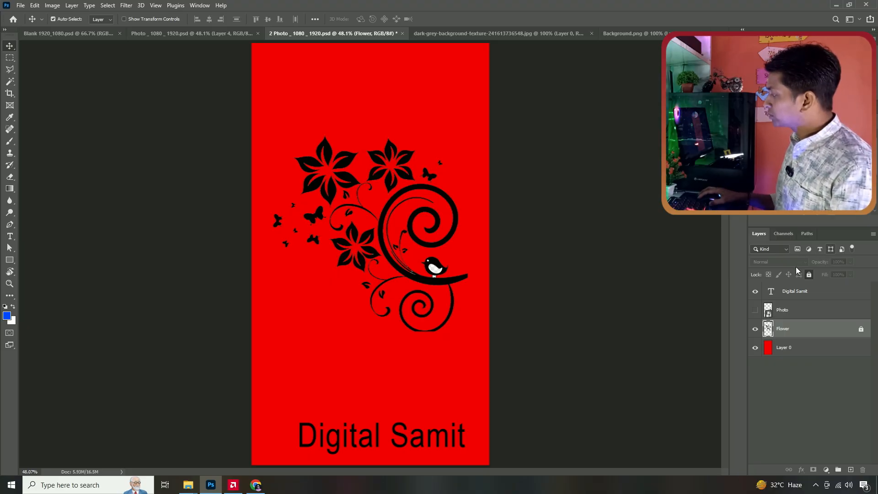
left_click(861, 330)
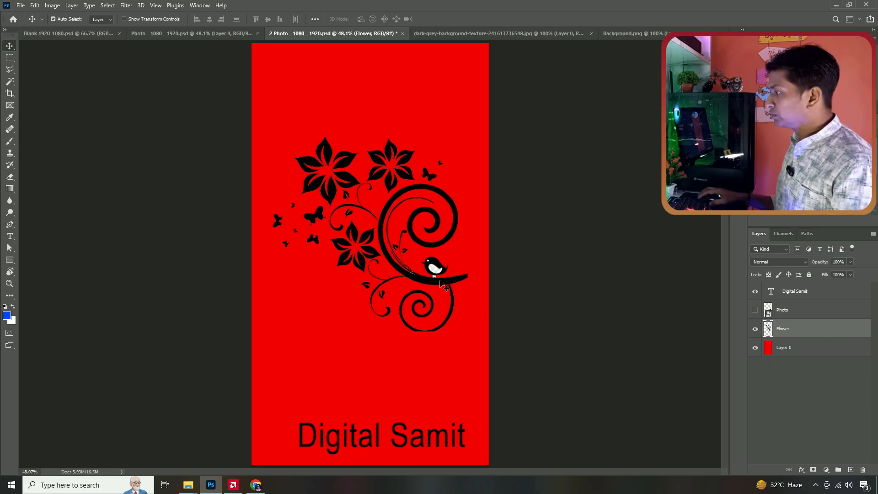
Switch to the Background.png document and move its floral artwork slightly up and to the right
left_click_drag(377, 176, 374, 145)
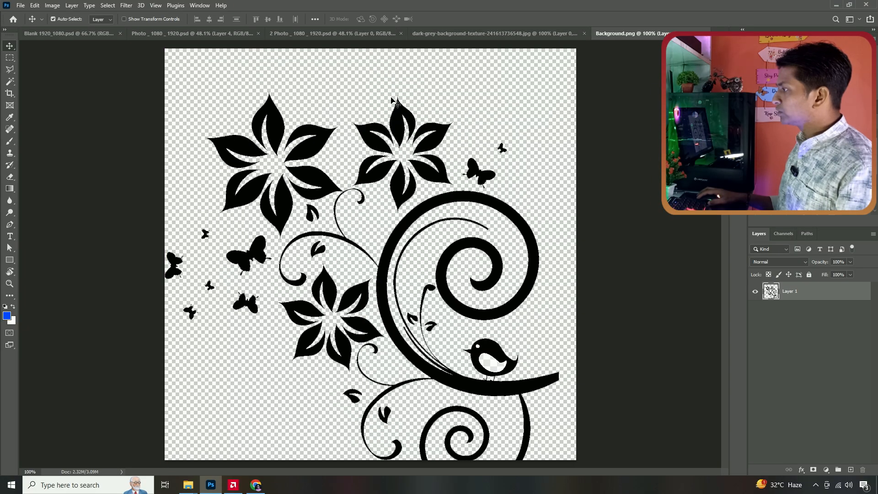
left_click_drag(435, 145, 410, 88)
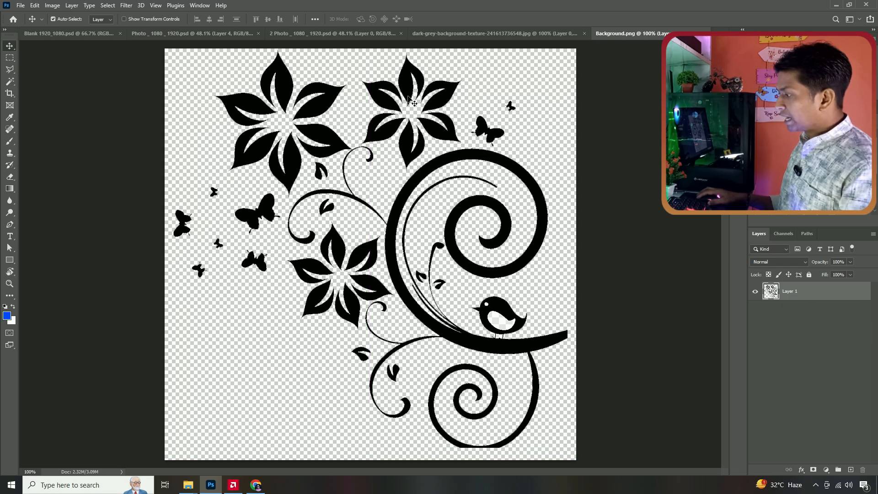
key("ctrl+z")
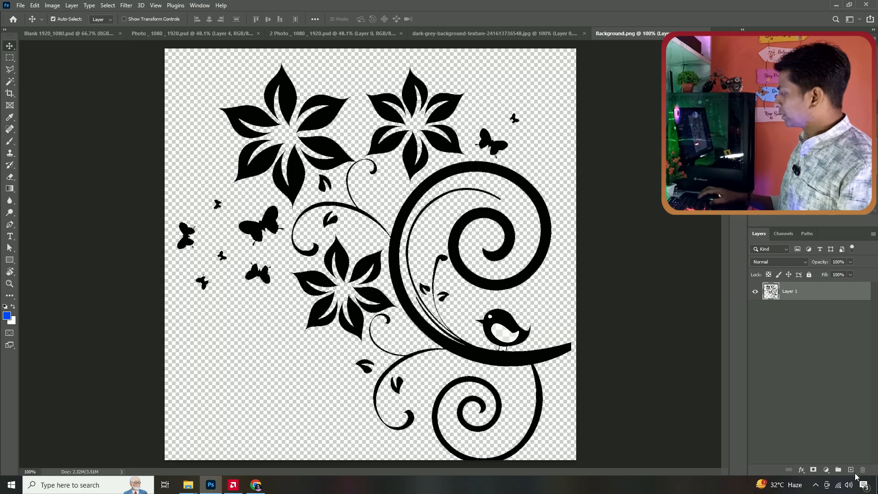
Add a white-filled layer beneath the floral artwork and merge the two layers into one
left_click(851, 470)
left_click_drag(798, 291, 809, 328)
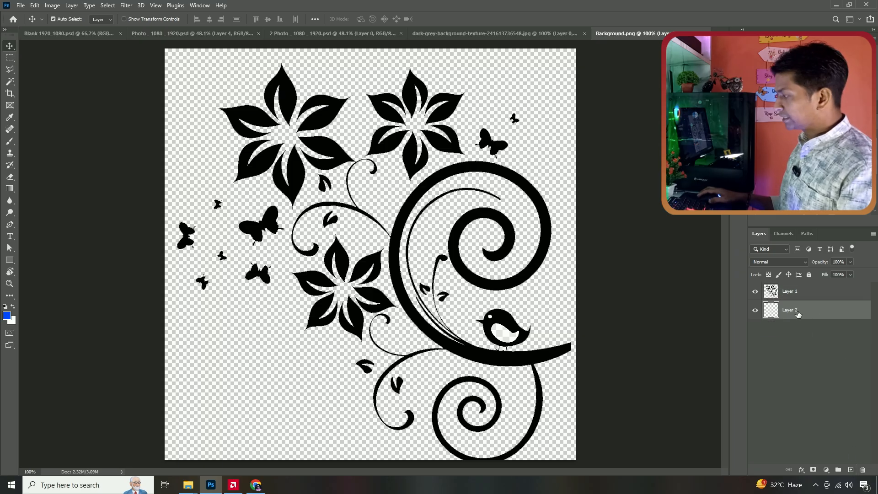
key("ctrl+Delete")
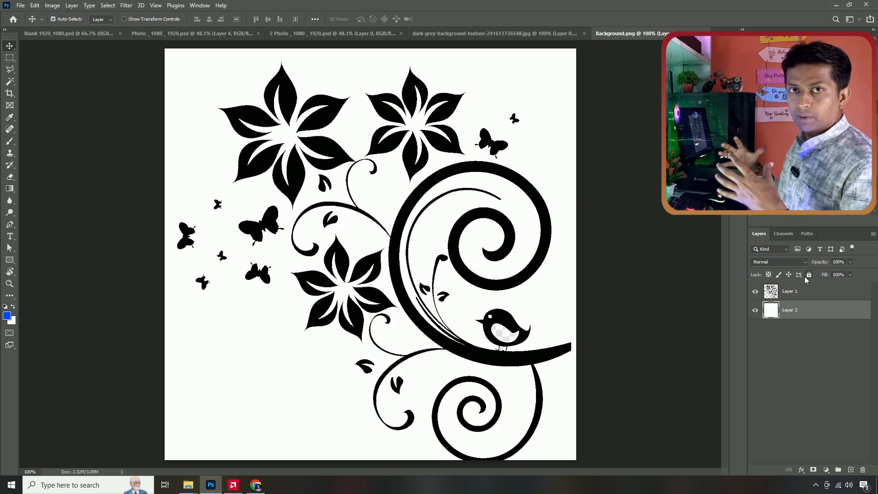
left_click(815, 299)
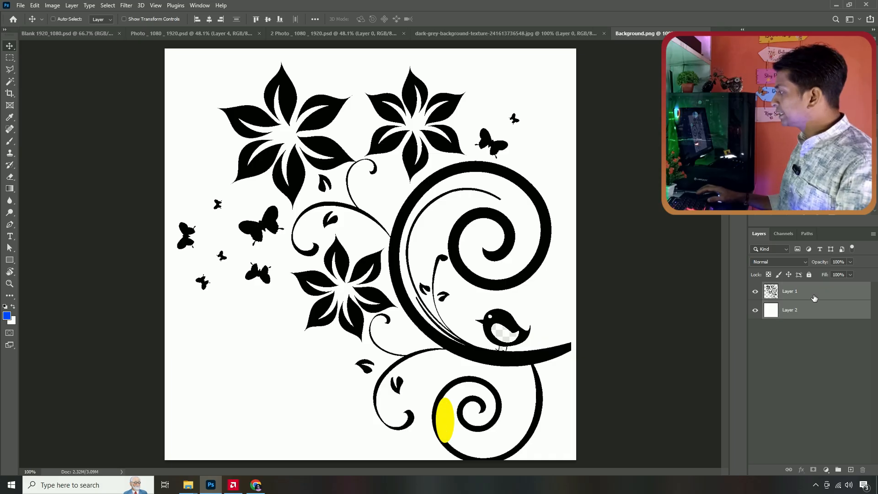
key("ctrl+shift+e")
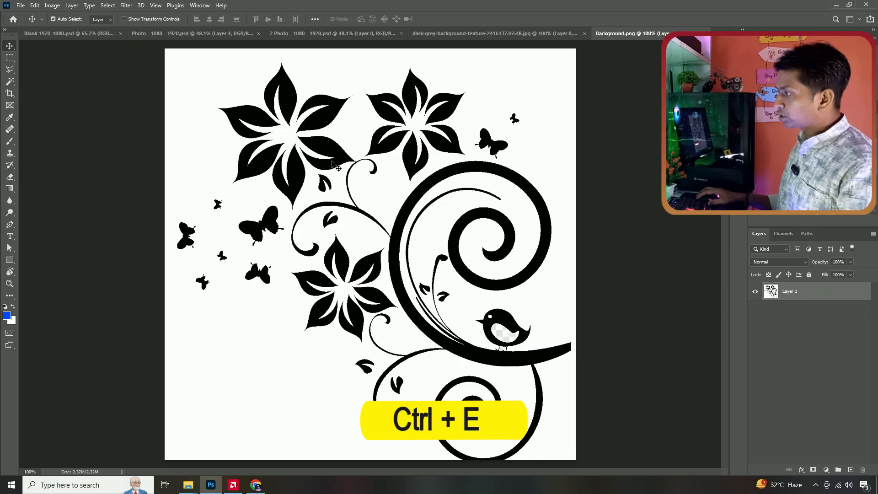
Copy the merged floral artwork into the 2 Photo _ 1080 _ 1920.psd document and position it on the upper part of the red background
left_click_drag(327, 156, 371, 183)
mouse_move(402, 158)
left_mouse_down()
mouse_move(397, 138)
mouse_move(403, 149)
mouse_move(393, 151)
left_mouse_up()
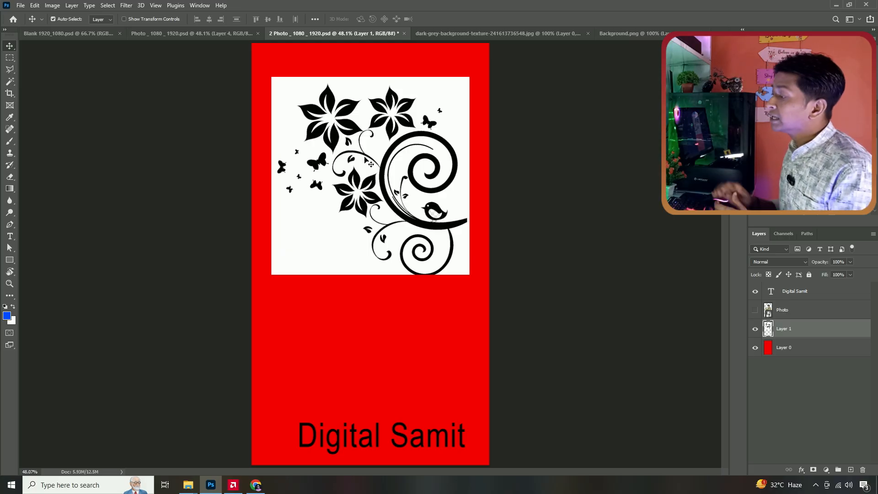
left_click_drag(351, 154, 355, 150)
left_click_drag(405, 159, 412, 159)
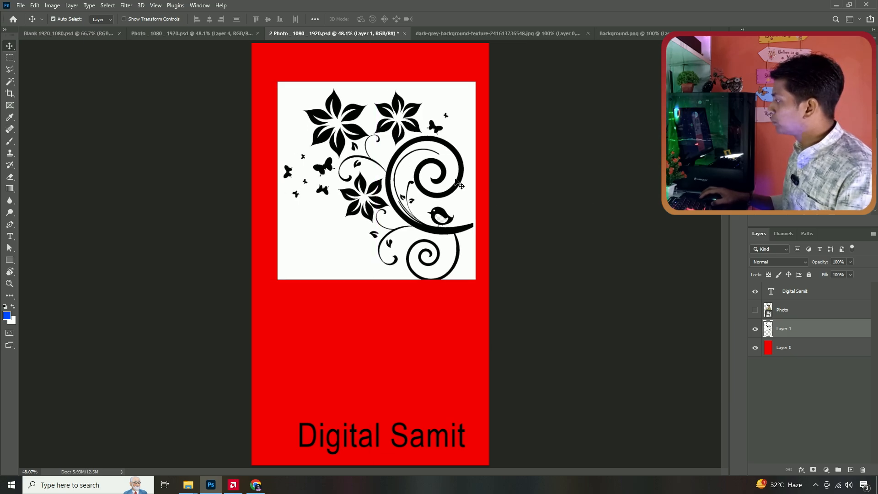
Try the Dissolve blend mode on the floral layer and shift the artwork slightly upward
left_click(799, 262)
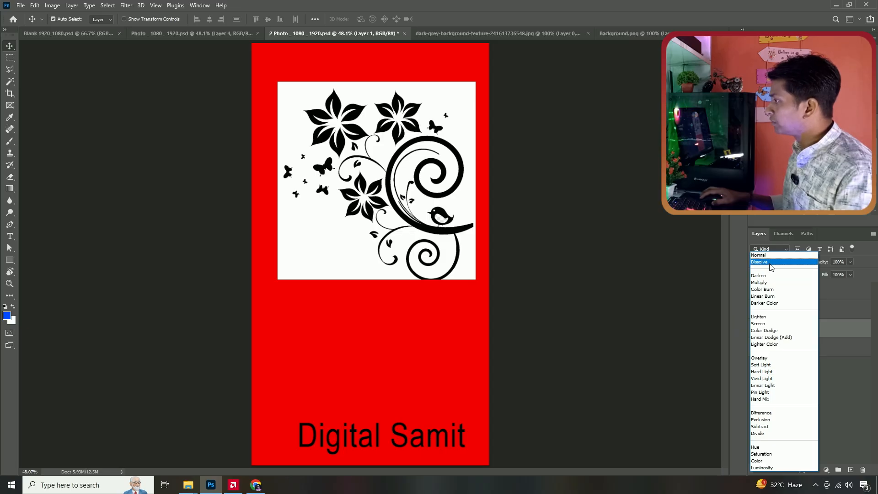
left_click(771, 265)
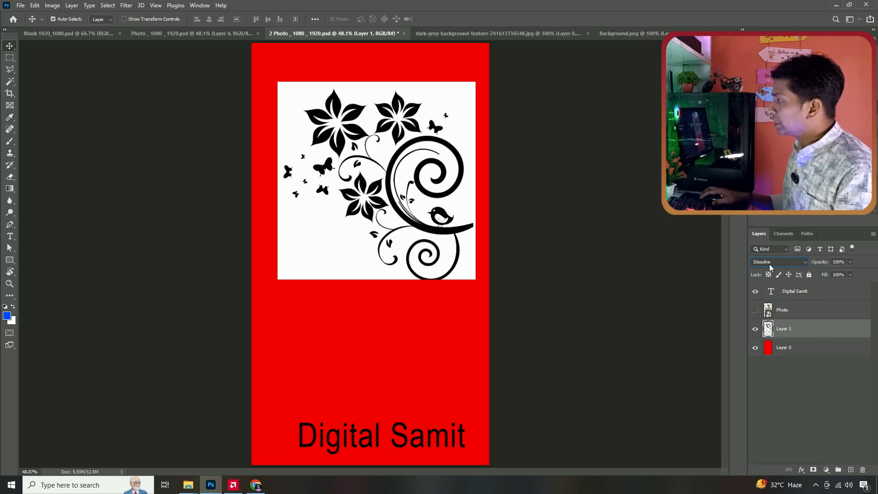
mouse_move(422, 165)
left_mouse_down()
mouse_move(426, 184)
mouse_move(412, 166)
mouse_move(426, 159)
mouse_move(420, 165)
left_mouse_up()
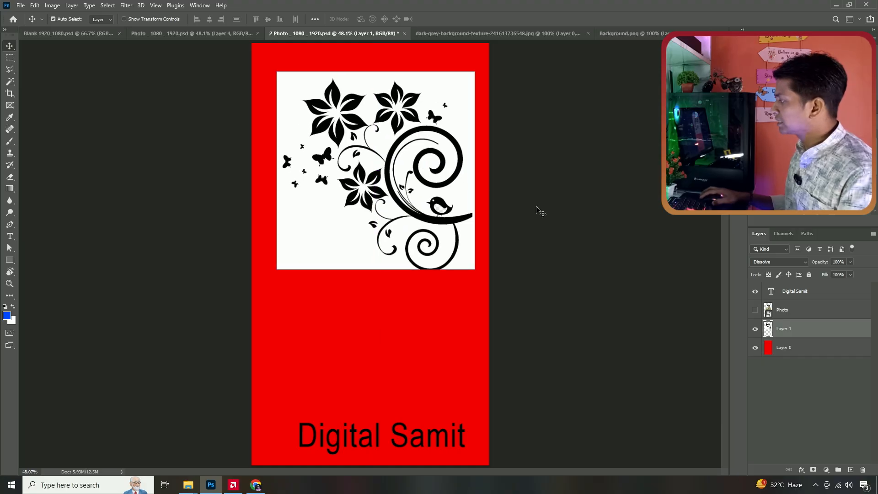
Try the Darken blend mode on the floral layer, shift the artwork slightly down and to the left, and switch to Multiply
left_click(803, 260)
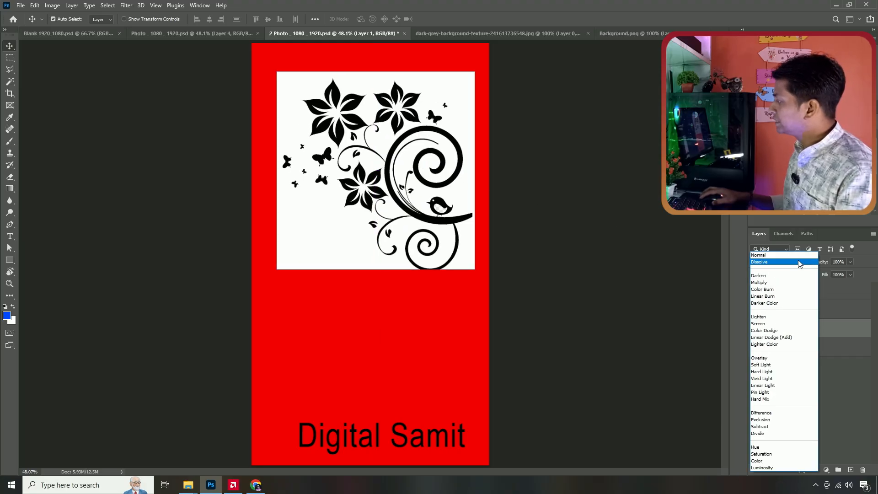
left_click(759, 276)
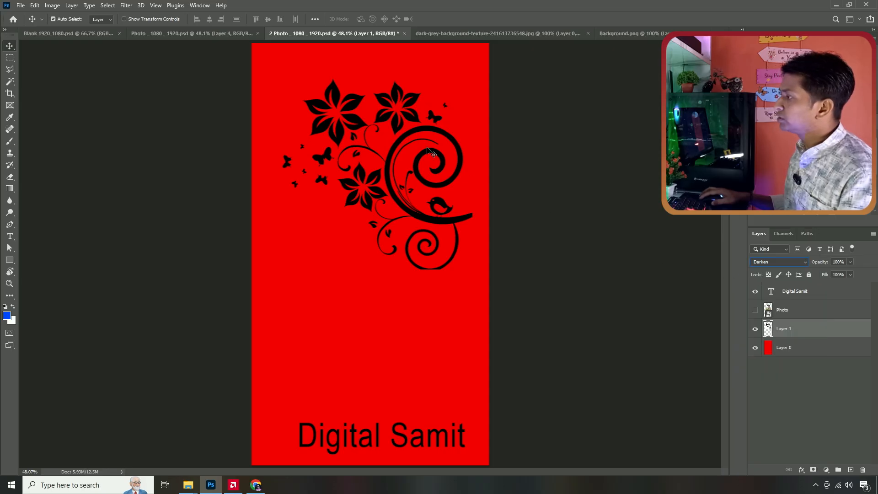
mouse_move(353, 123)
left_mouse_down()
mouse_move(333, 122)
mouse_move(344, 129)
left_mouse_up()
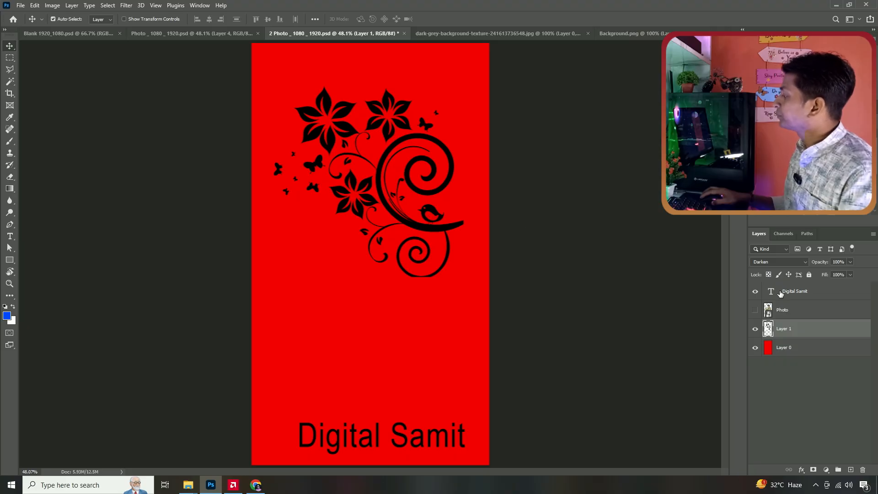
left_click(804, 258)
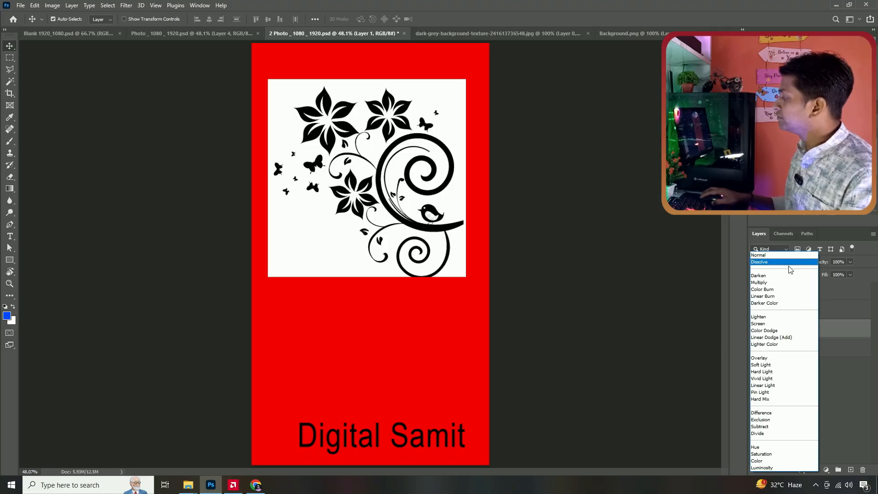
left_click(762, 283)
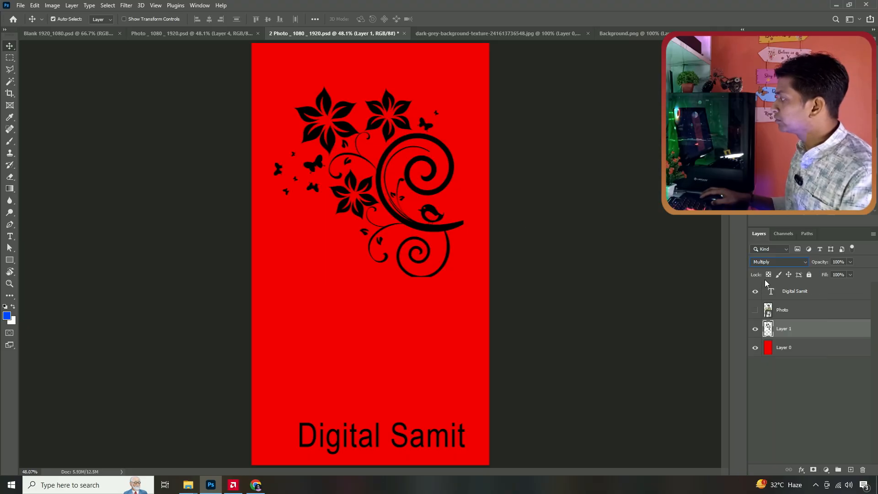
Try the Lighten blend mode on the floral layer, followed by Screen
left_click(802, 259)
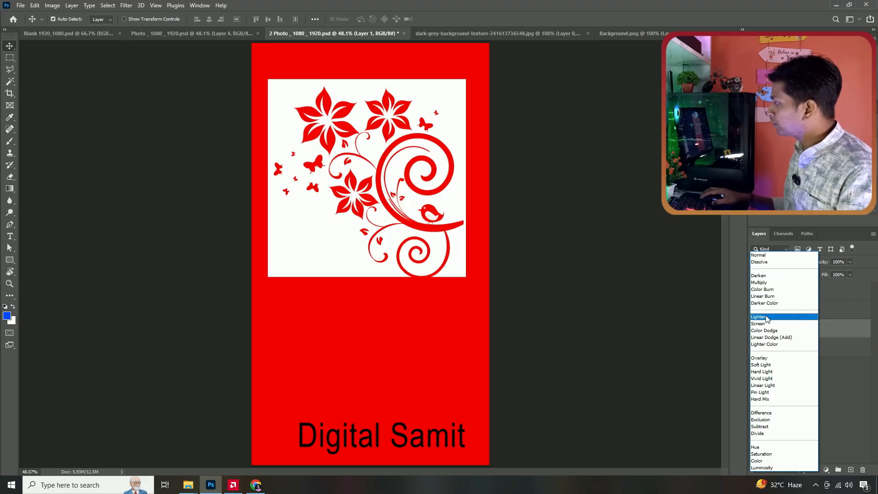
left_click(763, 317)
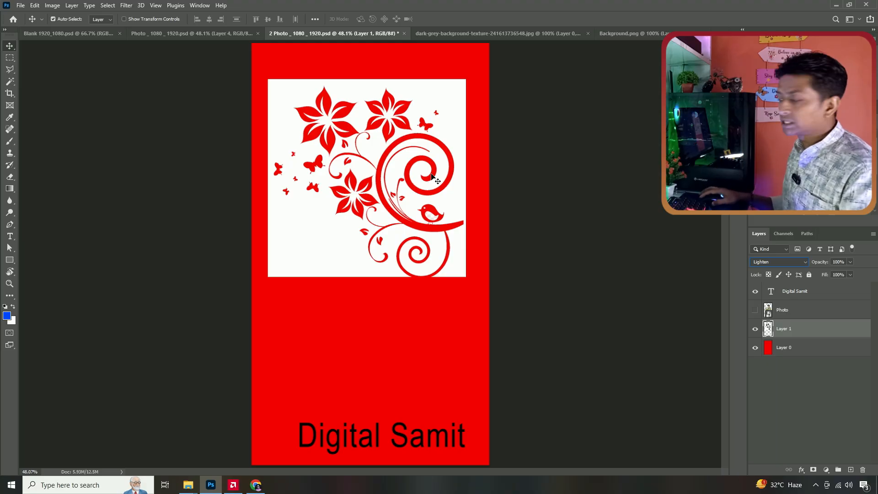
left_click(805, 261)
left_click(772, 325)
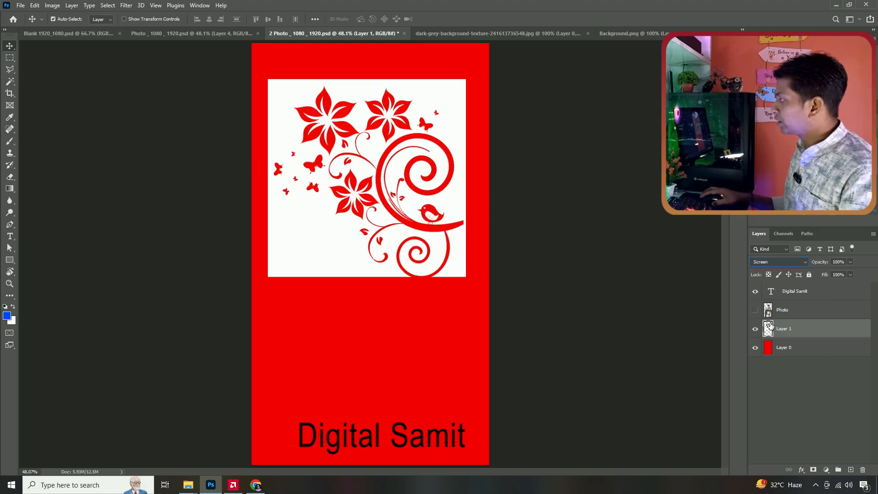
Preview other blend modes such as Multiply and Linear Light on the floral layer, and apply Screen again
left_click(807, 259)
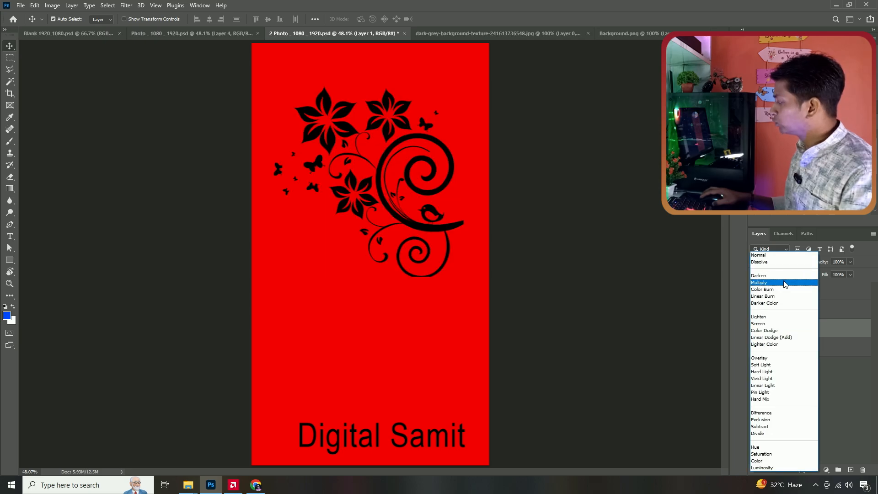
left_click(837, 291)
left_click(803, 265)
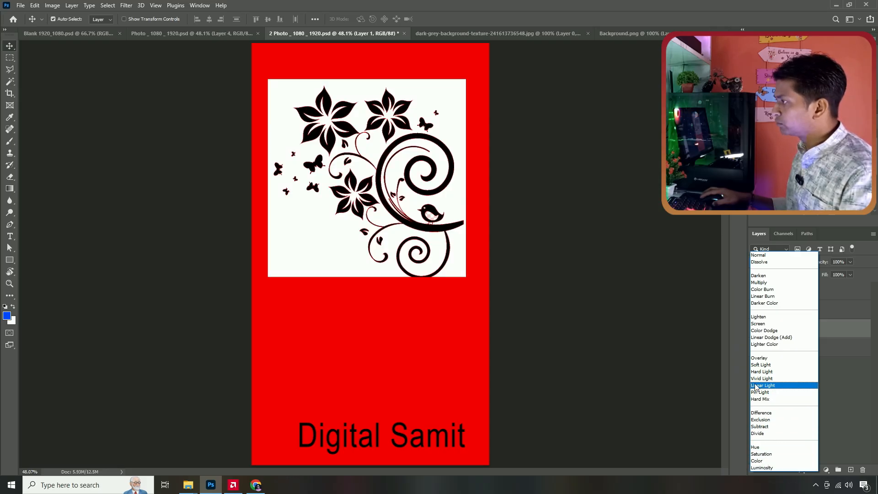
left_click(759, 324)
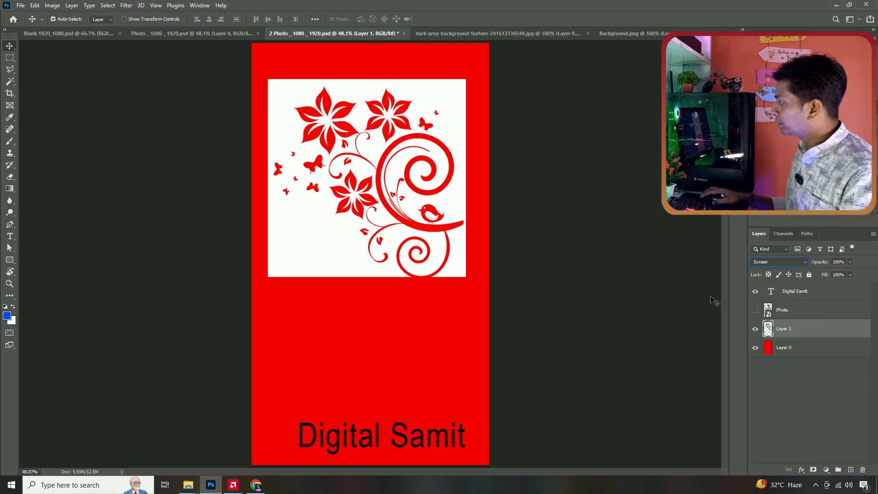
Apply the Darken blend mode to the floral layer again and shift the artwork slightly down and to the left
left_click(804, 262)
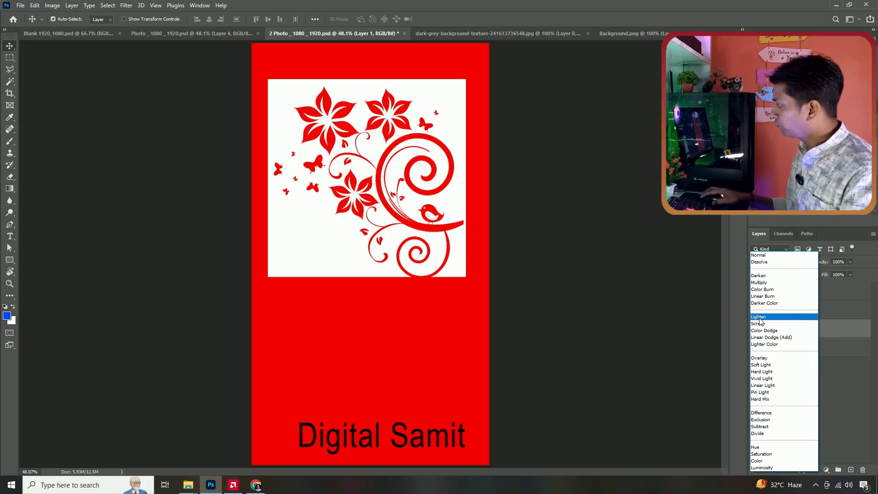
left_click(760, 277)
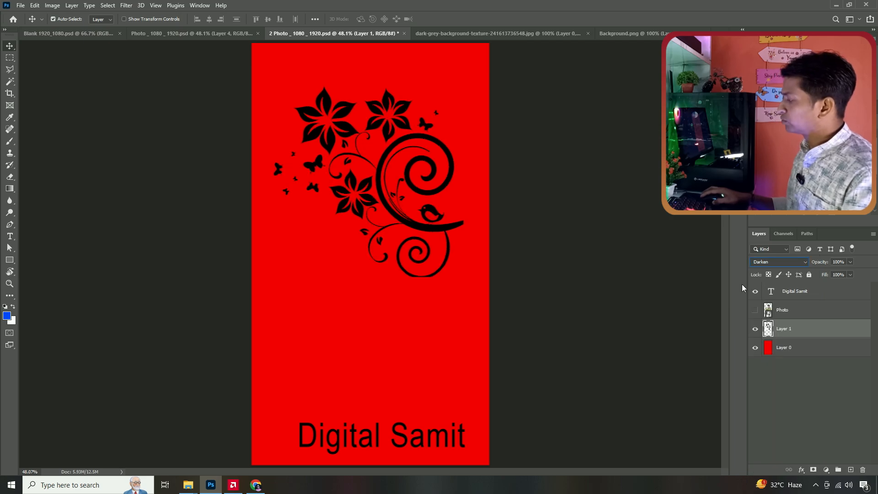
mouse_move(349, 130)
left_mouse_down()
mouse_move(347, 122)
mouse_move(339, 136)
left_mouse_up()
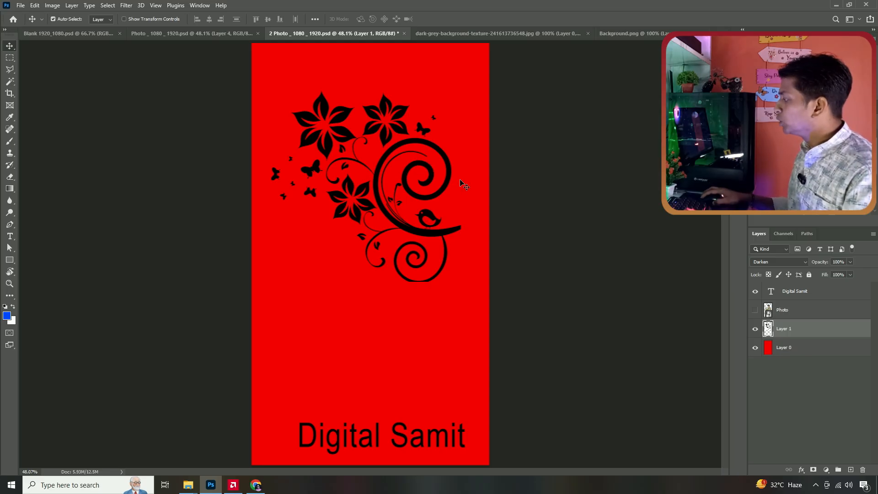
Reset the floral layer's blend mode to Normal and invert its colours
left_click(801, 263)
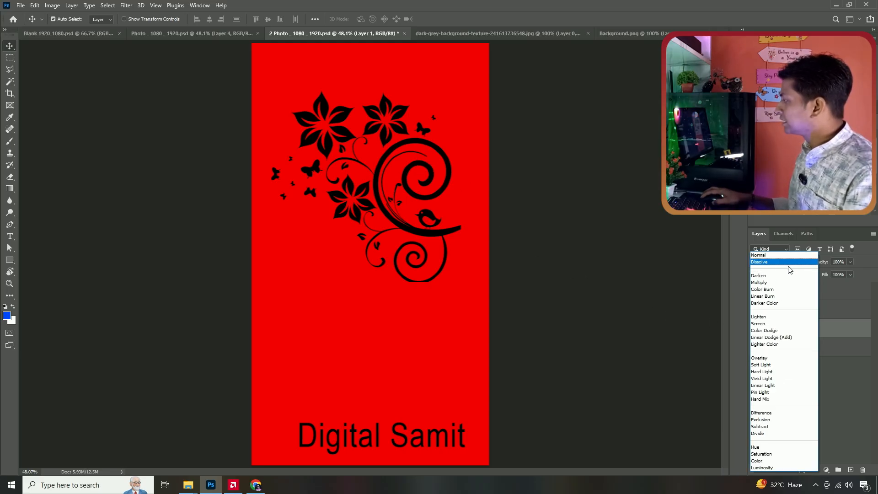
left_click(762, 252)
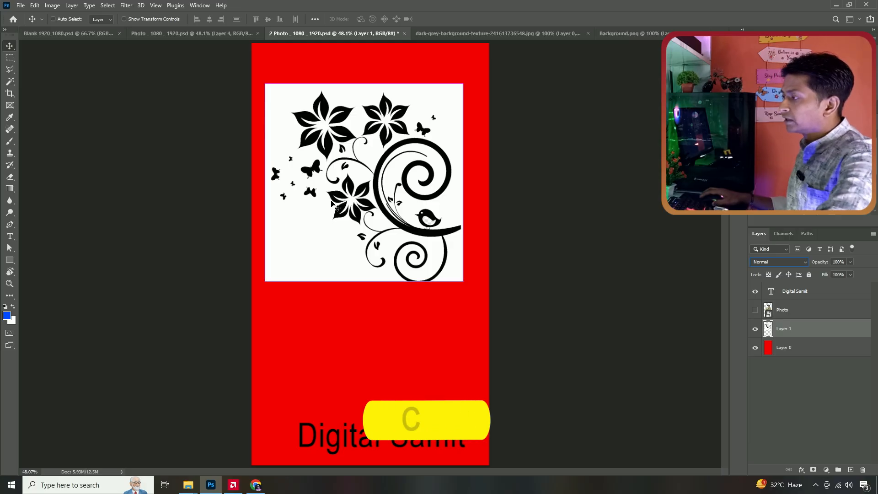
key("ctrl+i")
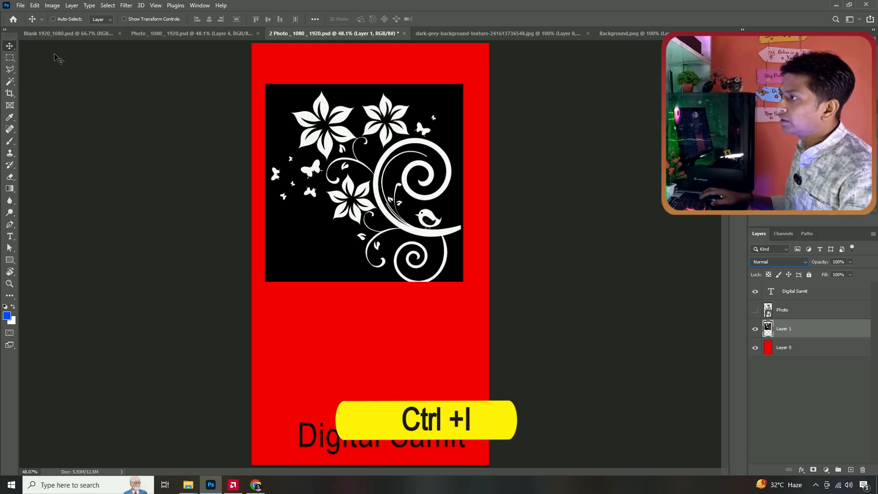
Examine the Invert command among the image adjustments and the Inverse command among the selection commands
left_click(50, 6)
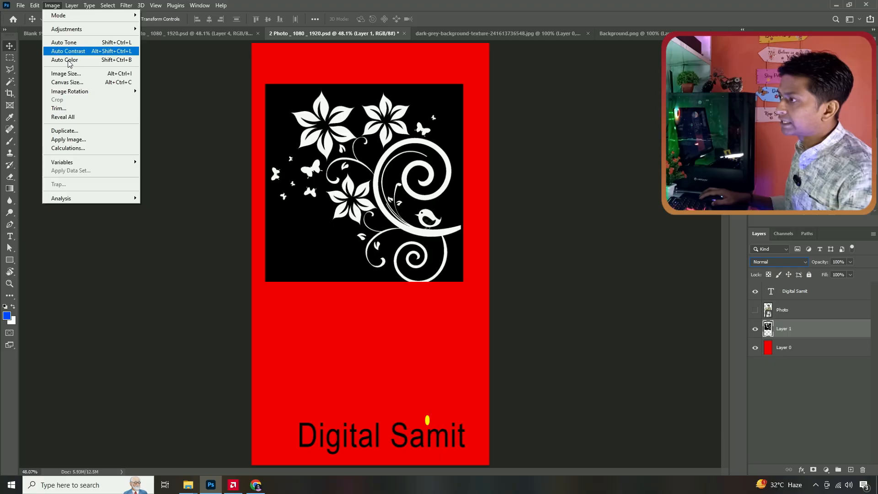
mouse_move(69, 29)
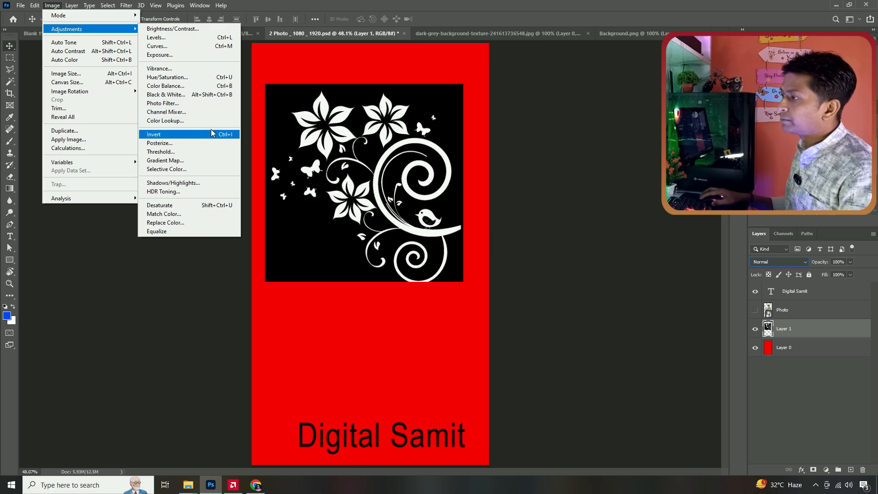
left_click(308, 139)
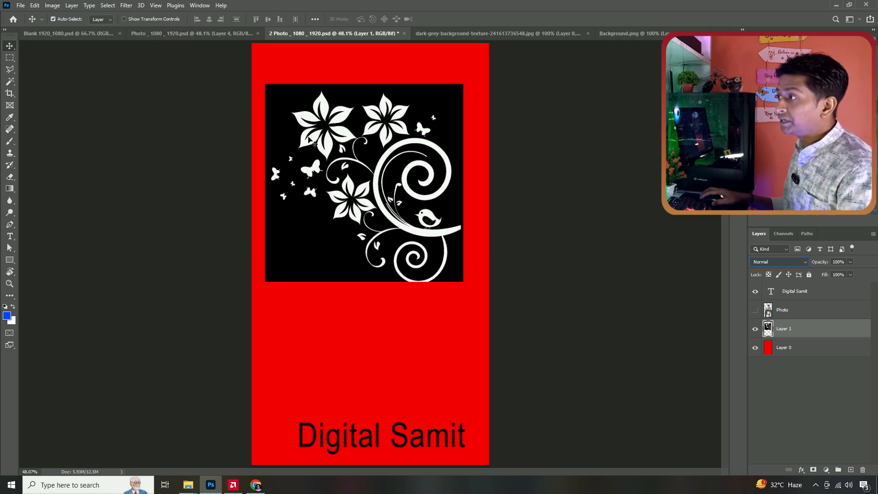
left_click(52, 6)
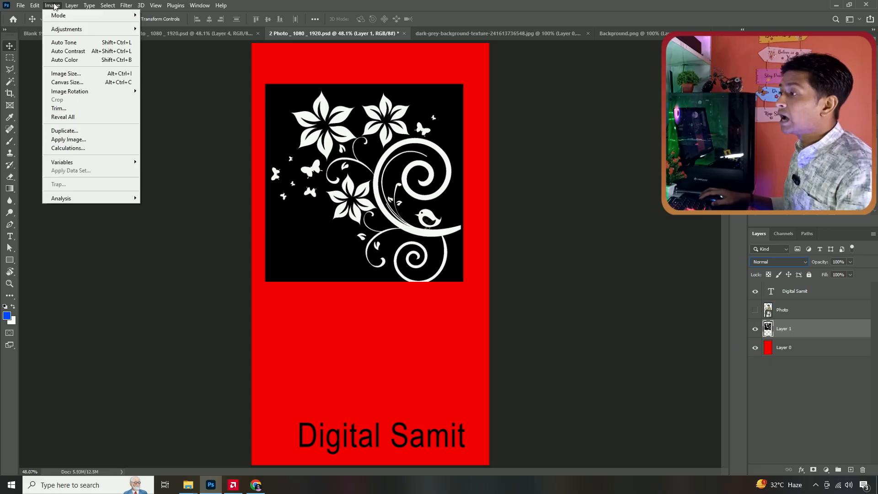
mouse_move(111, 6)
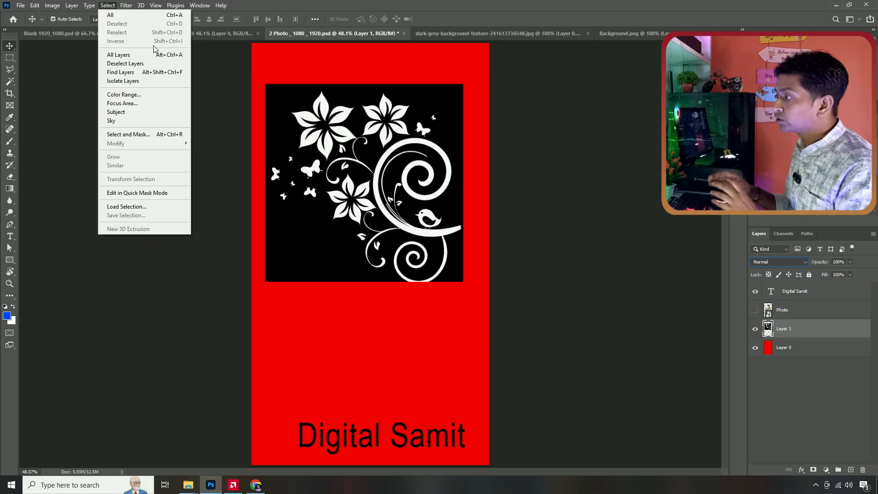
left_click(369, 4)
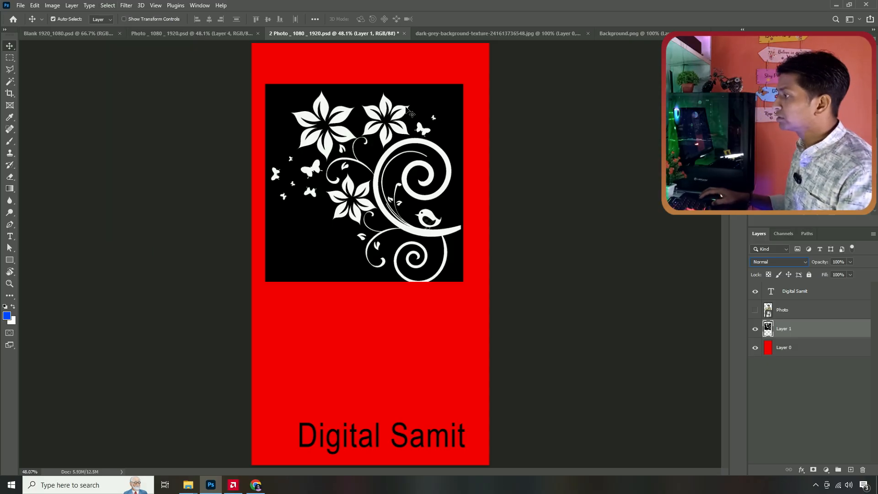
Set the inverted floral layer's blend mode to Lighten and move the artwork slightly up and to the left
left_click(806, 262)
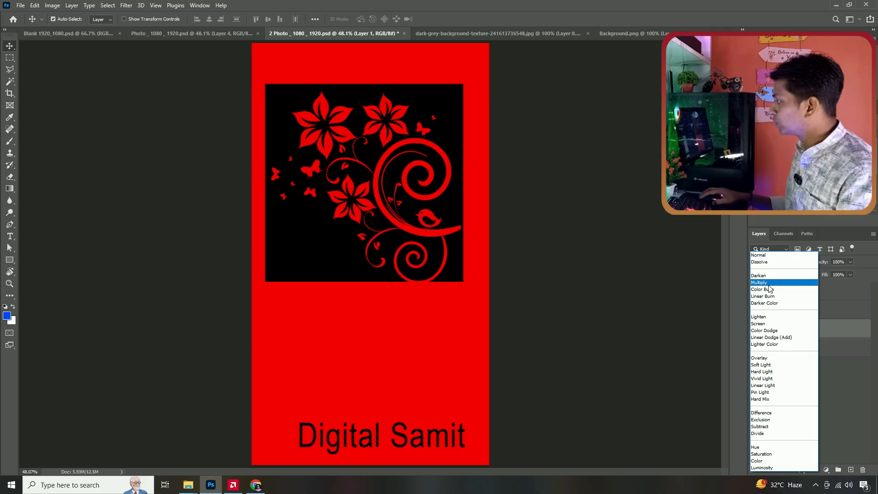
left_click(764, 319)
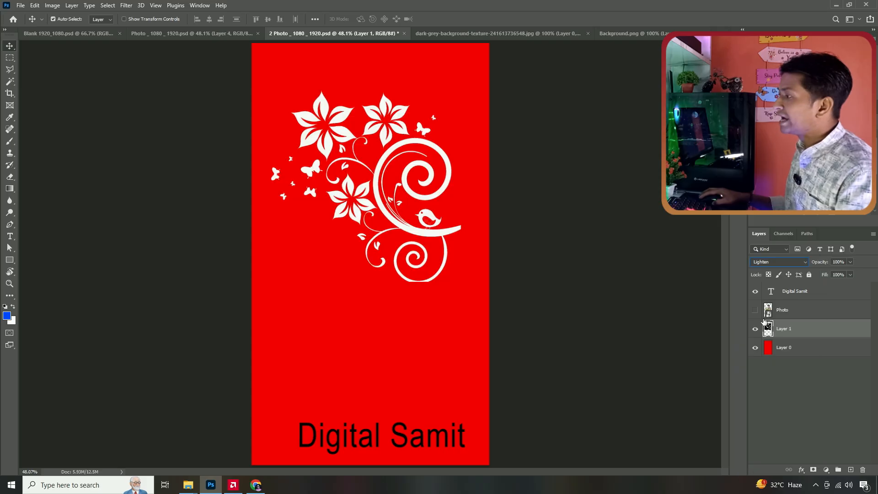
left_click_drag(342, 121, 336, 97)
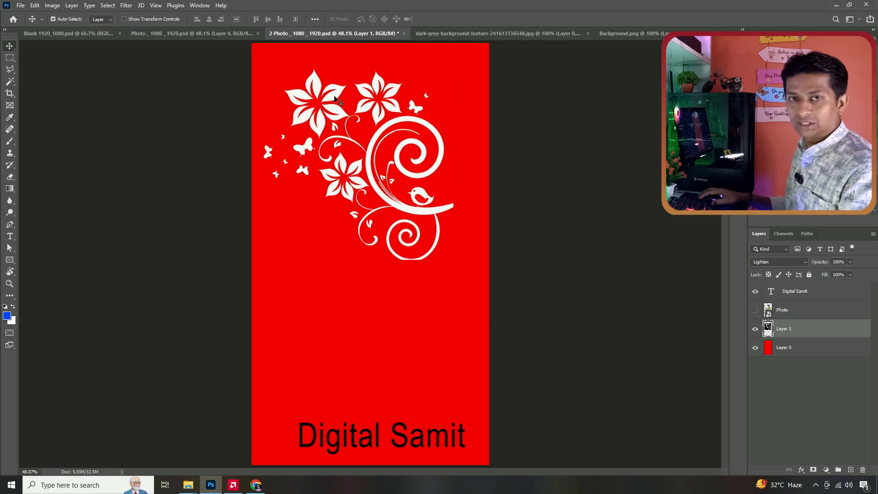
Move the white floral artwork slightly up and to the right on the red background
left_click(806, 260)
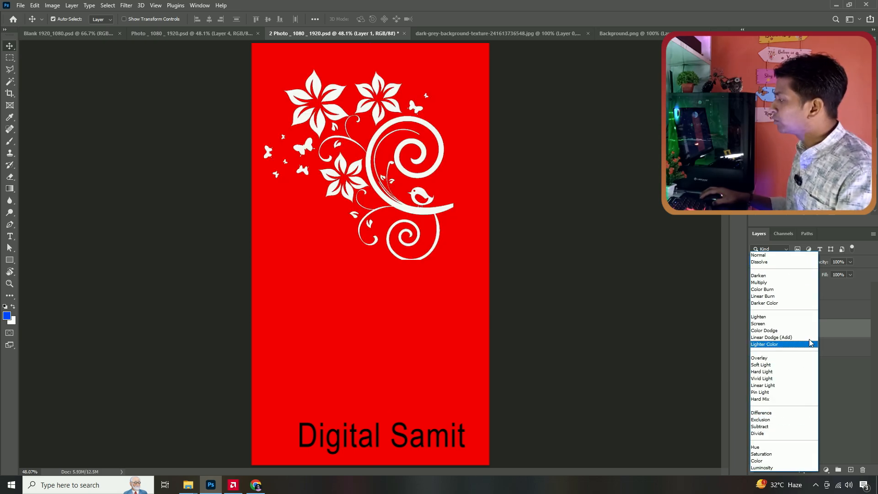
left_click(587, 1)
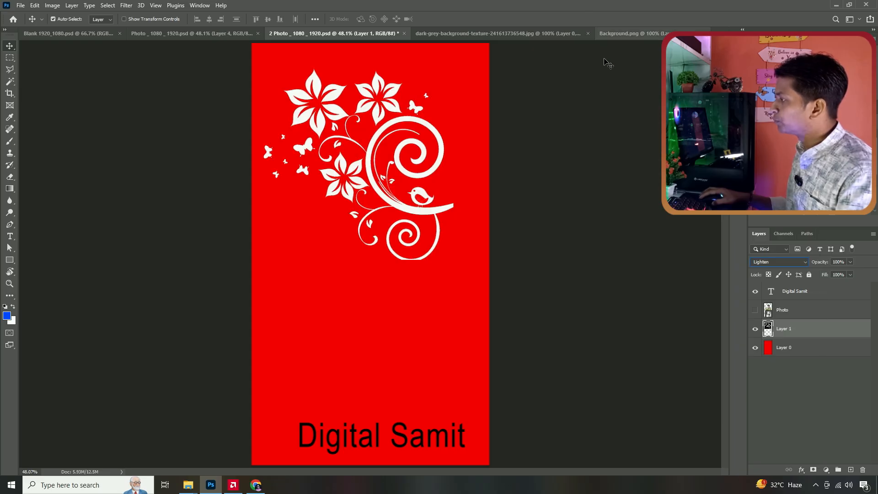
left_click_drag(374, 86, 400, 74)
Show the Photo layer and position the man's photo over the middle of the canvas, in front of the floral artwork
left_click(756, 311)
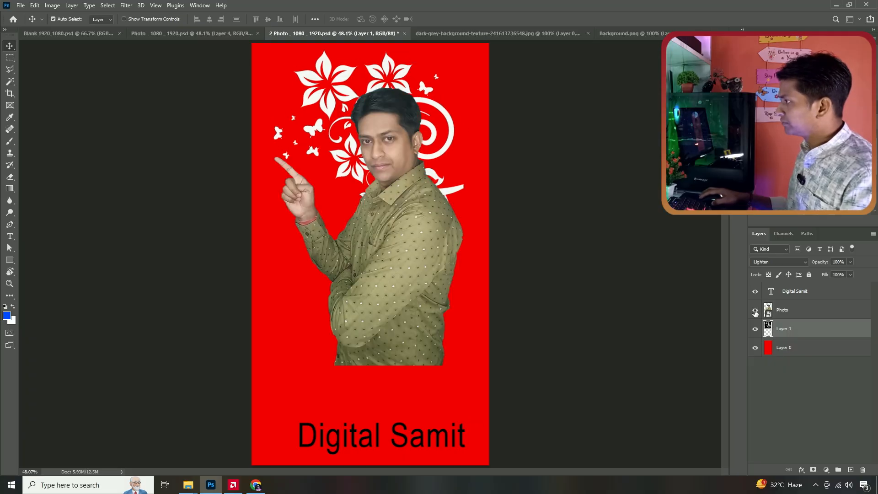
left_click_drag(393, 211, 379, 247)
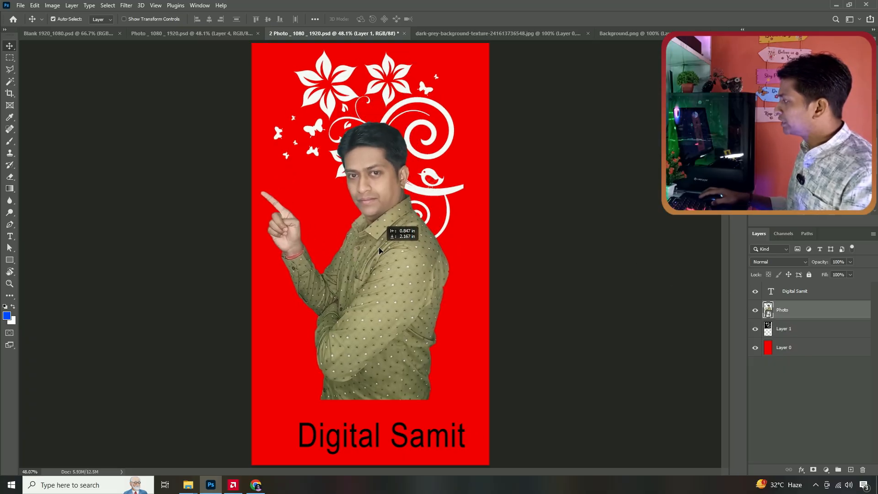
left_click(808, 264)
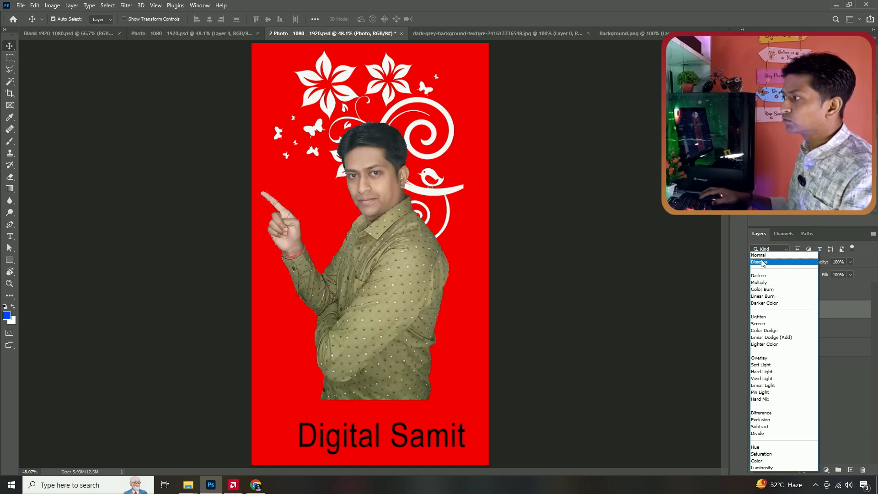
left_click(842, 382)
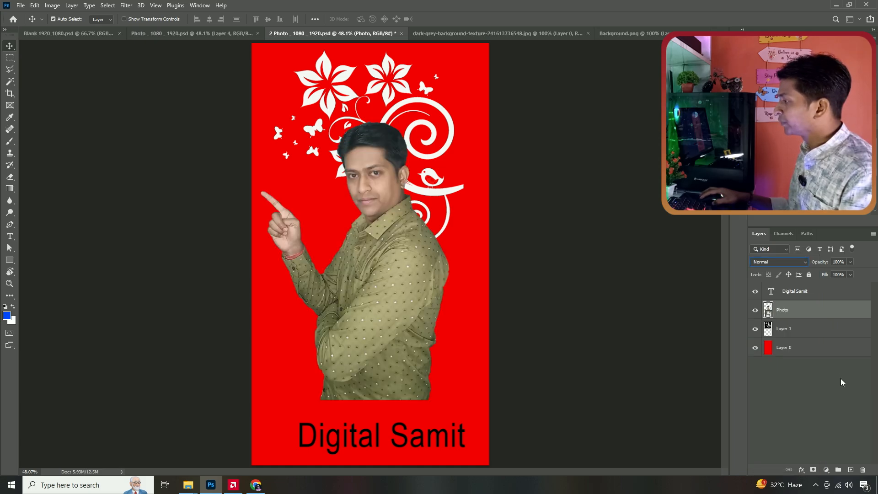
left_click_drag(381, 194, 396, 156)
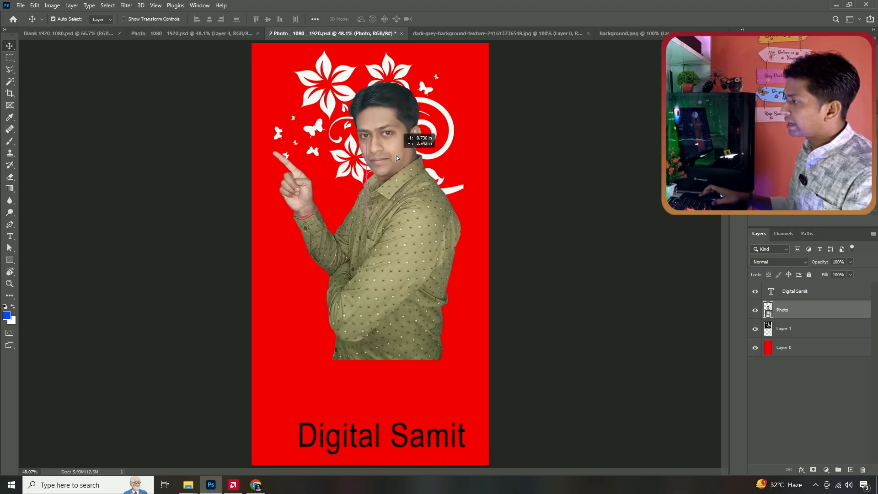
scroll(388, 188, "up", 3)
scroll(388, 189, "down", 3)
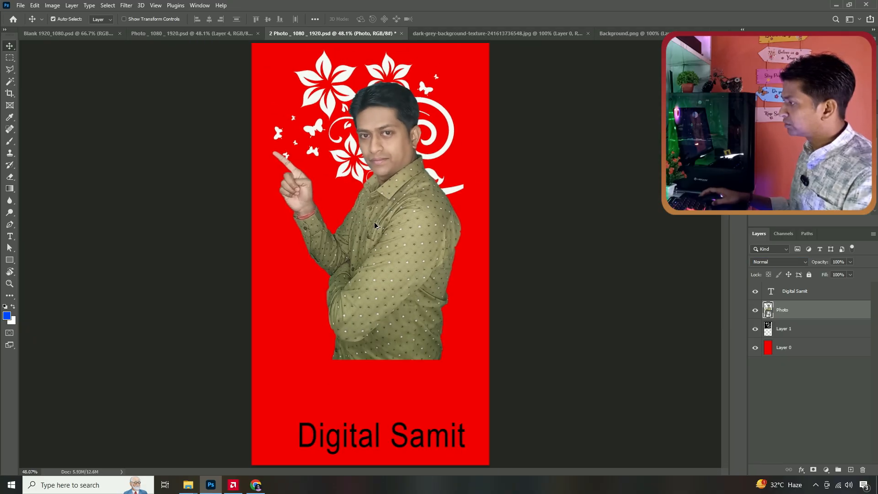
scroll(375, 225, "up", 2)
scroll(394, 193, "down", 2)
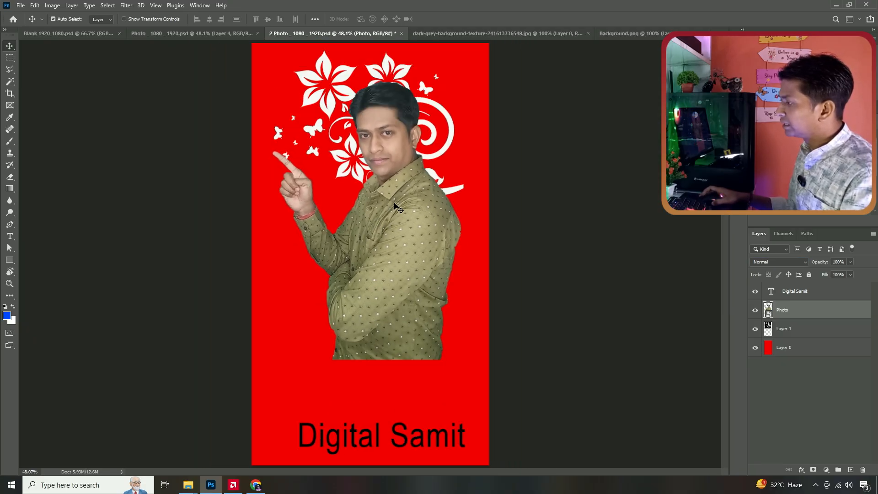
scroll(394, 210, "up", 2)
scroll(395, 213, "down", 1)
left_click_drag(396, 214, 402, 219)
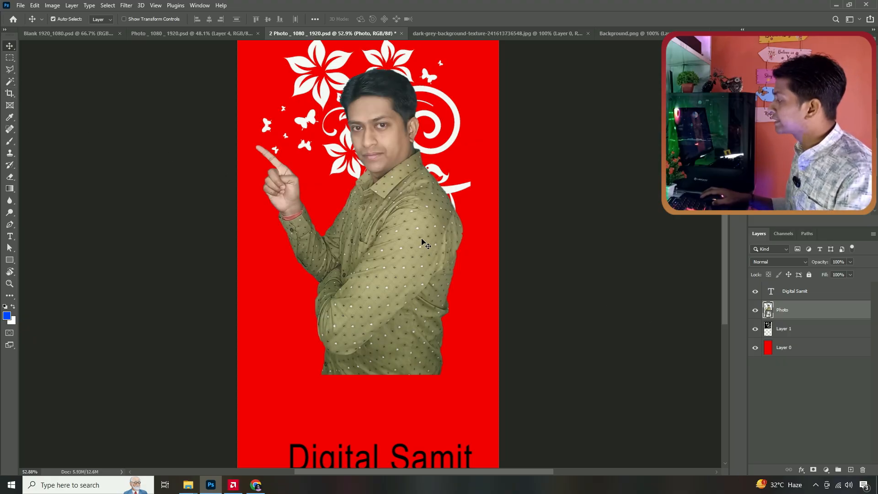
Fully lock both Layer 1 and the red Layer 0
left_click(802, 349)
left_click(813, 329, "shift")
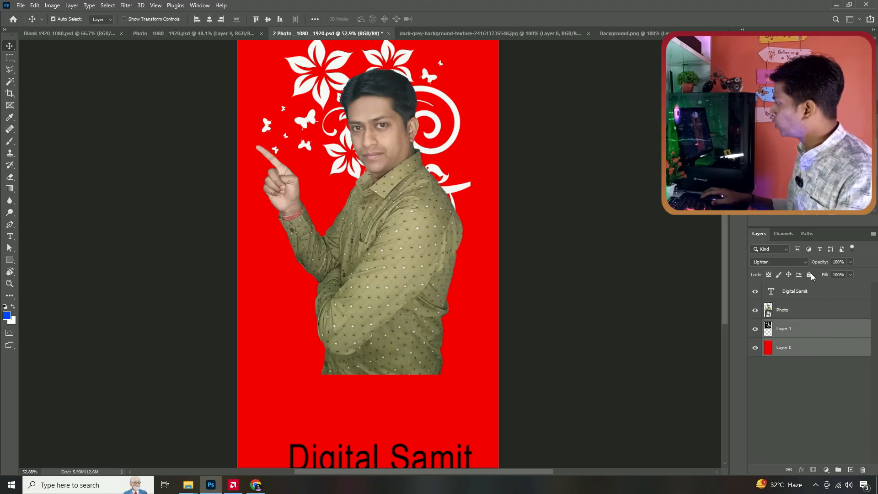
left_click(809, 274)
Select the man's whole shirt, including collar and both sleeves, on the Photo layer with the Quick Selection tool
left_click(805, 311)
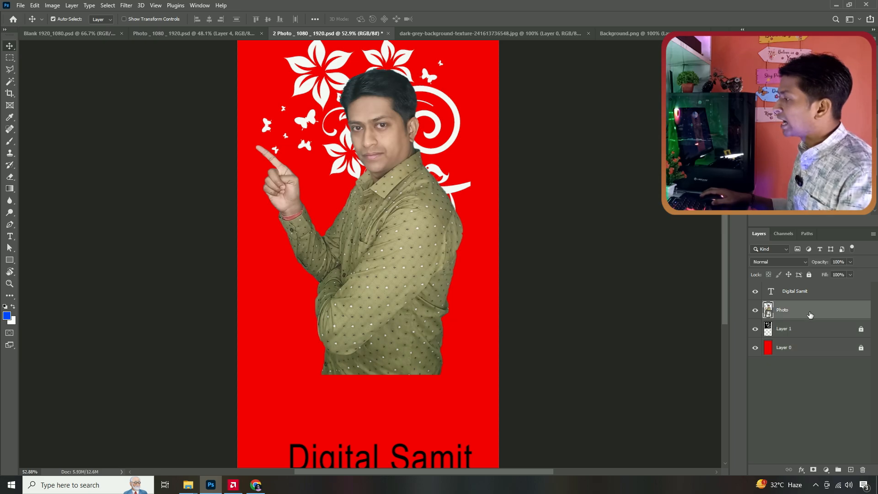
scroll(307, 253, "up", 3)
scroll(307, 254, "down", 2)
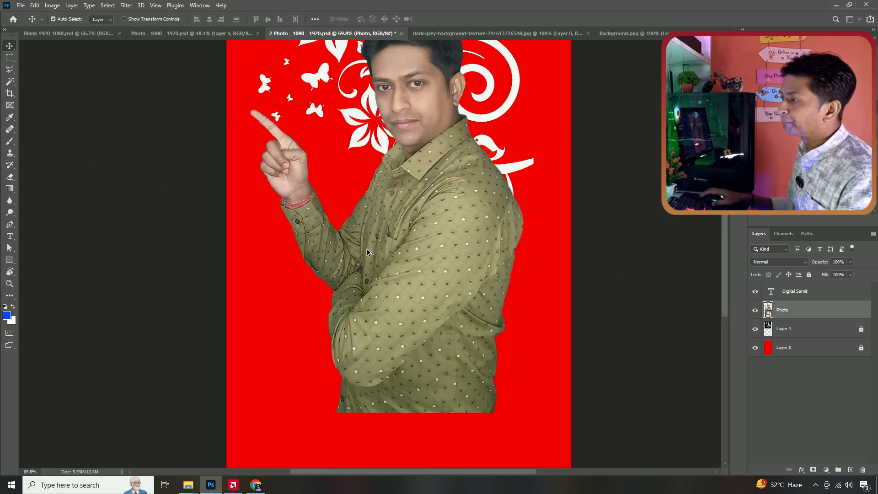
left_click(9, 70)
mouse_move(10, 81)
left_mouse_down()
mouse_move(56, 101)
mouse_move(55, 91)
left_mouse_up()
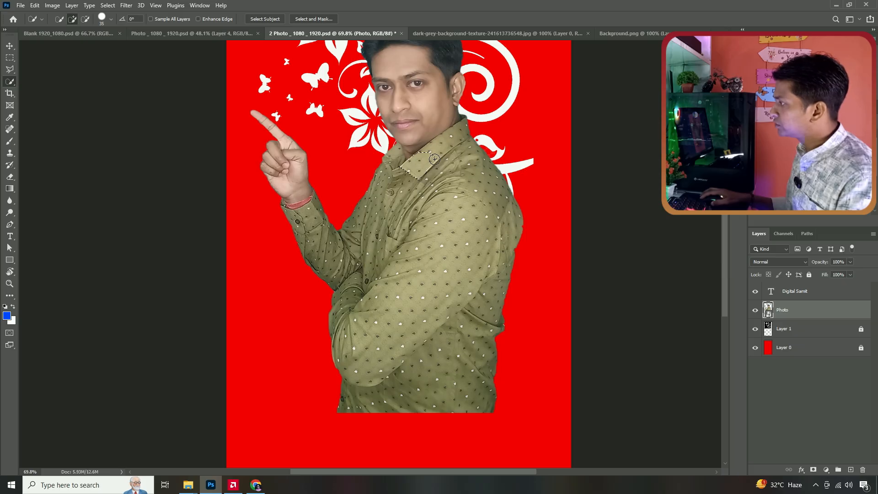
mouse_move(453, 144)
left_mouse_down()
mouse_move(468, 152)
mouse_move(487, 238)
mouse_move(462, 349)
left_mouse_up()
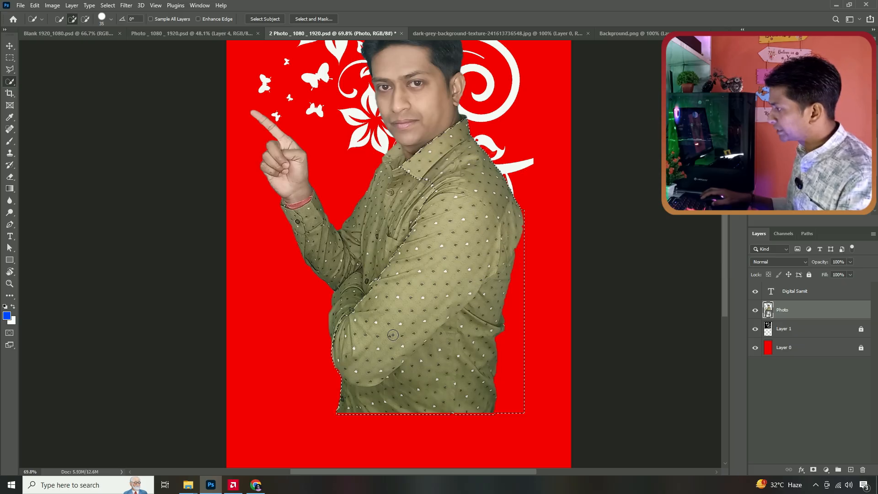
mouse_move(393, 335)
left_mouse_down()
mouse_move(351, 288)
mouse_move(348, 262)
left_mouse_up()
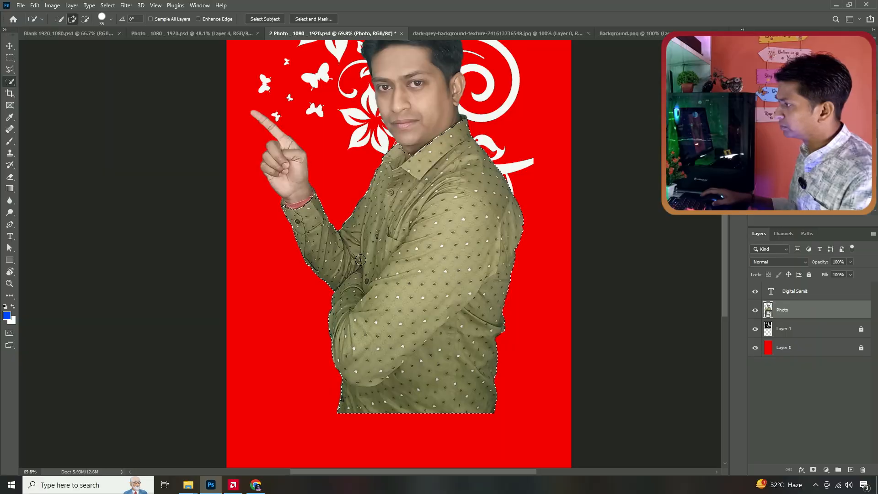
Subtract the patch of neck skin inside the collar opening from the shirt selection with the Polygonal Lasso tool
scroll(323, 242, "up", 3)
scroll(325, 245, "up", 2)
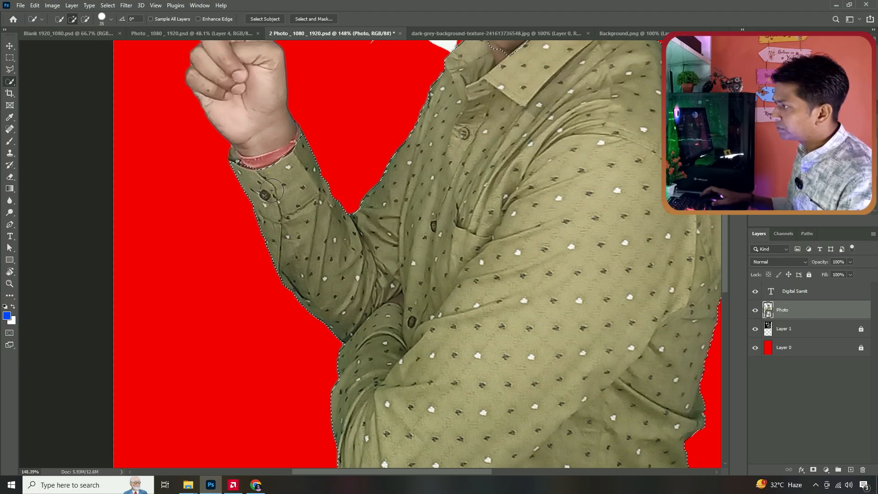
scroll(291, 192, "up", 3)
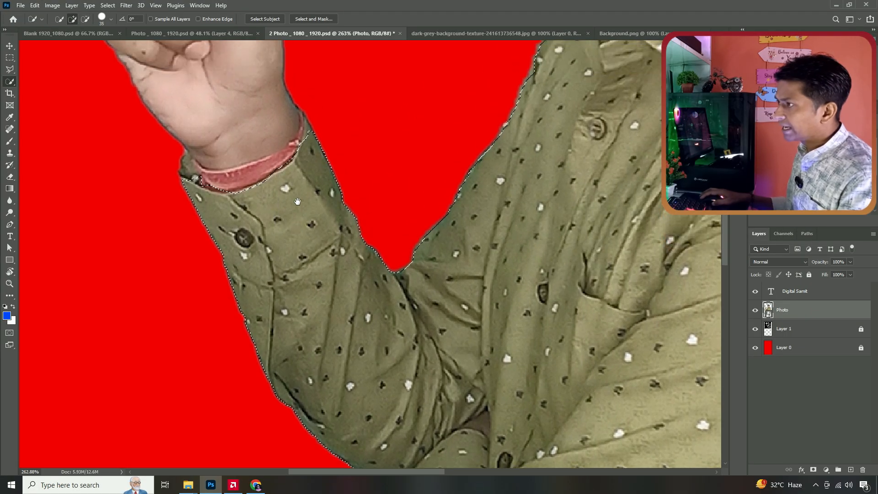
left_click(10, 69)
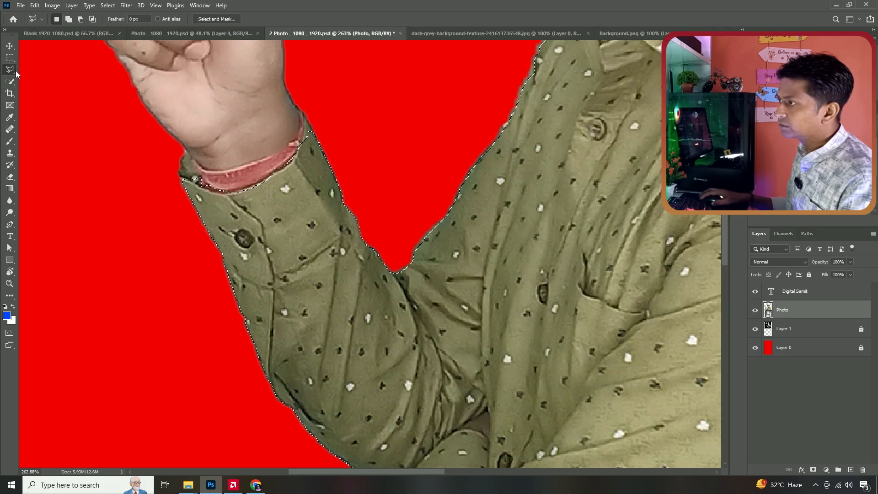
right_click(10, 69)
left_click(33, 80)
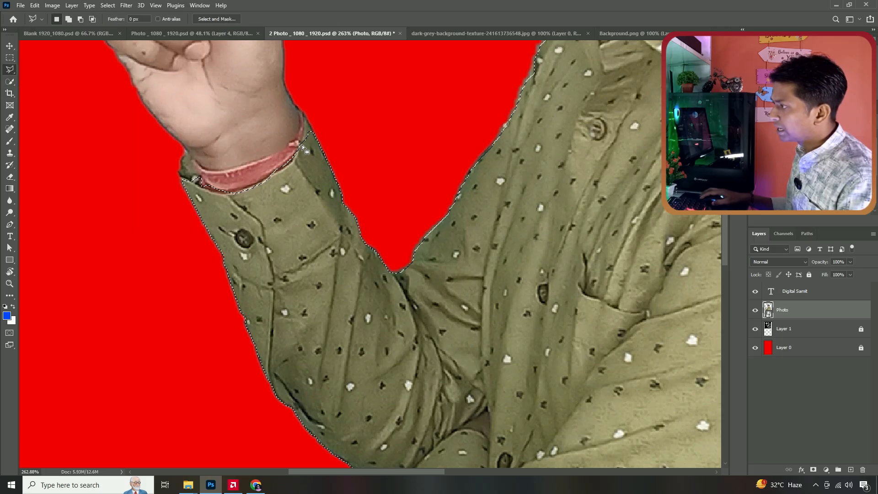
scroll(202, 202, "up", 1)
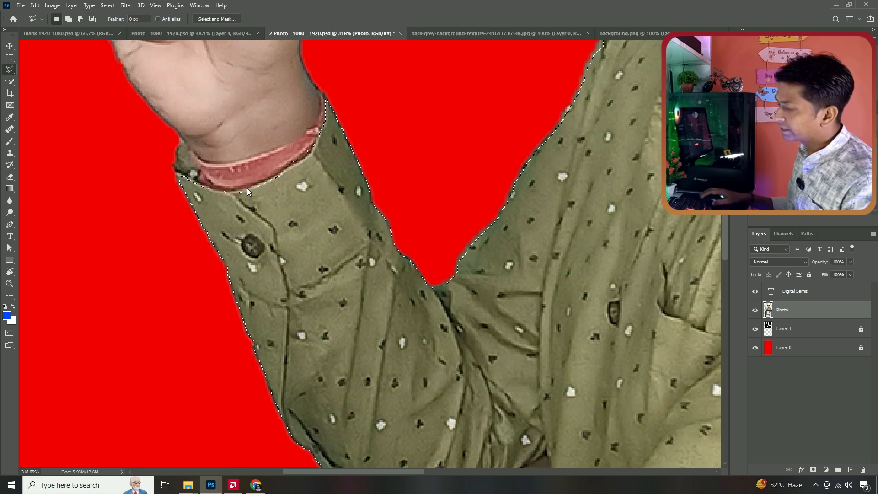
scroll(293, 229, "down", 10)
scroll(294, 201, "up", 9)
left_click(238, 226)
left_click(248, 261)
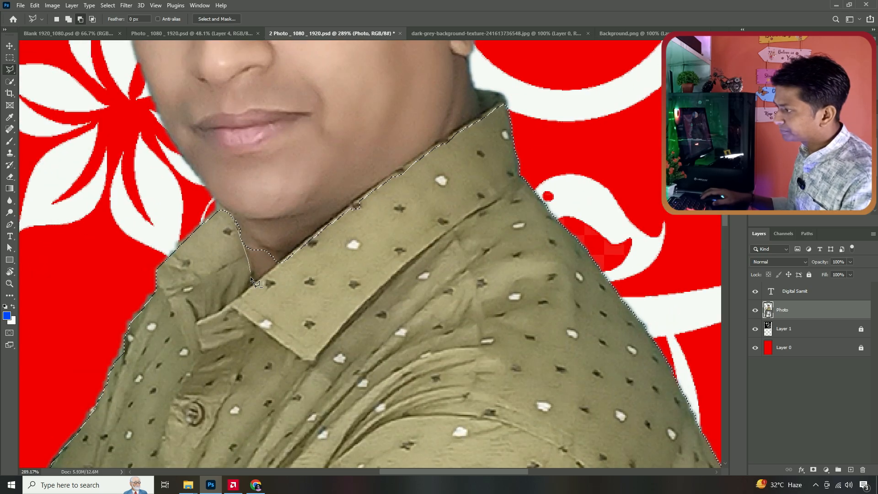
left_click(251, 287)
left_click(264, 273)
left_click(279, 262)
left_click(287, 251)
double_click(237, 223)
Add the missing sliver of the back collar below the ear to the shirt selection
scroll(304, 281, "down", 4)
left_click(427, 165, "shift")
left_click(421, 146)
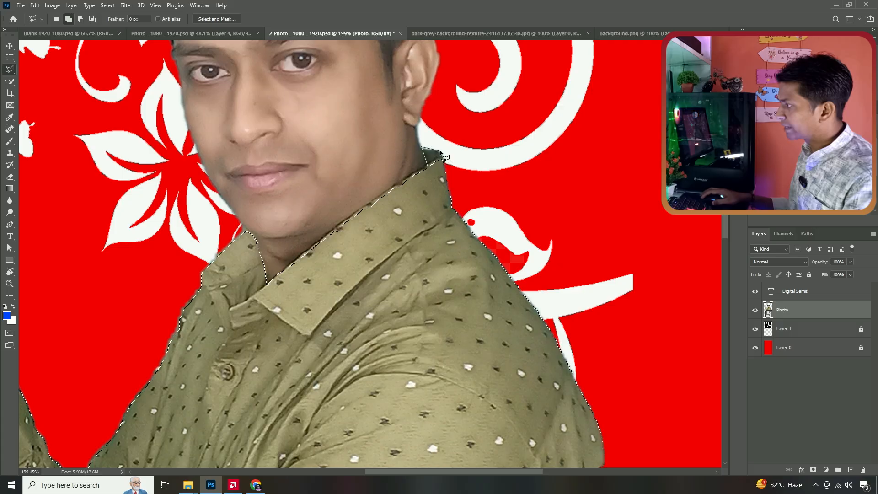
left_click(440, 151)
left_click(429, 165)
scroll(435, 237, "down", 5)
key("v")
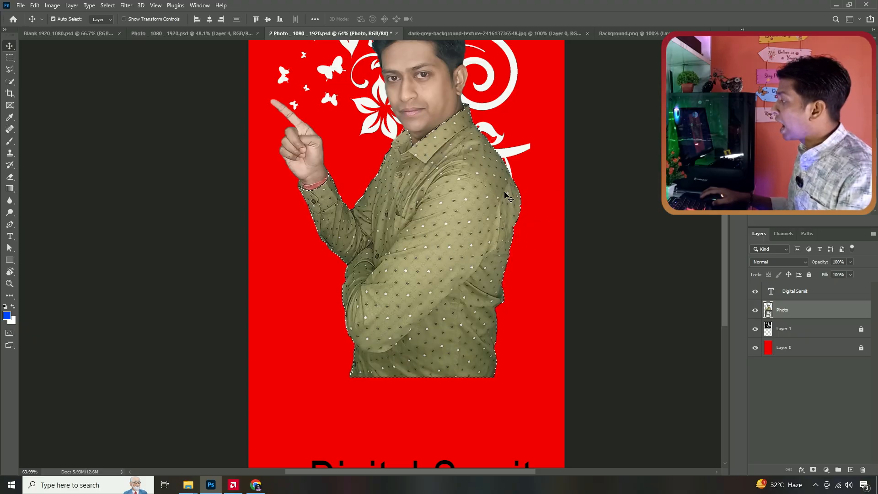
Create a new layer above Photo, fill the shirt selection with the blue foreground colour and deselect
left_click(852, 470)
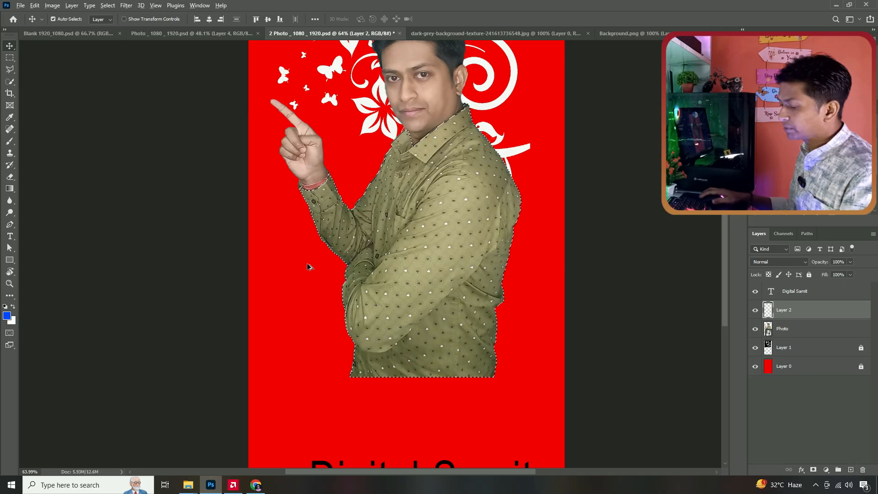
key("alt+BackSpace")
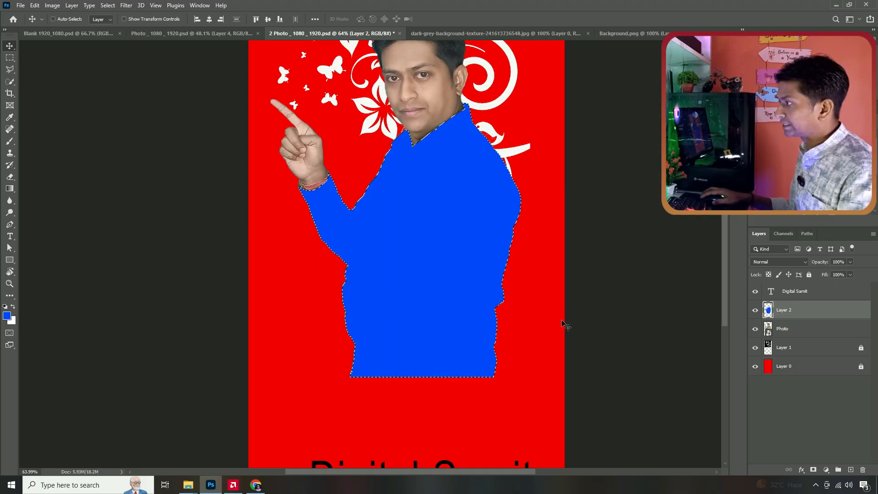
key("ctrl+d")
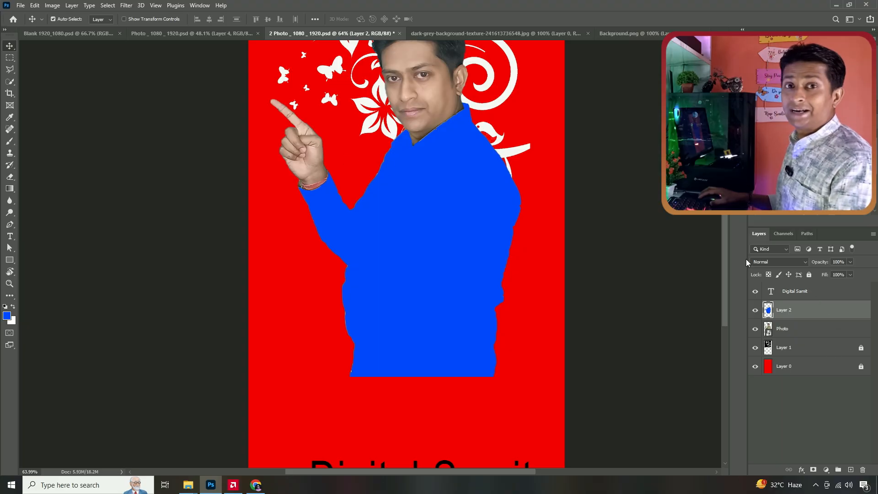
Preview the blend modes on Layer 2 one after another, from the darkening modes to Saturation, comparing how each recolours the shirt
left_click(803, 264)
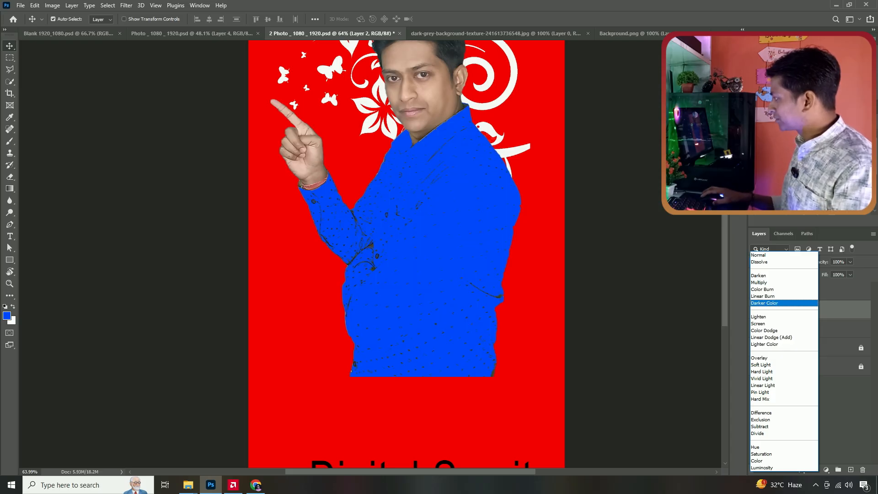
key("Down")
key("Down")
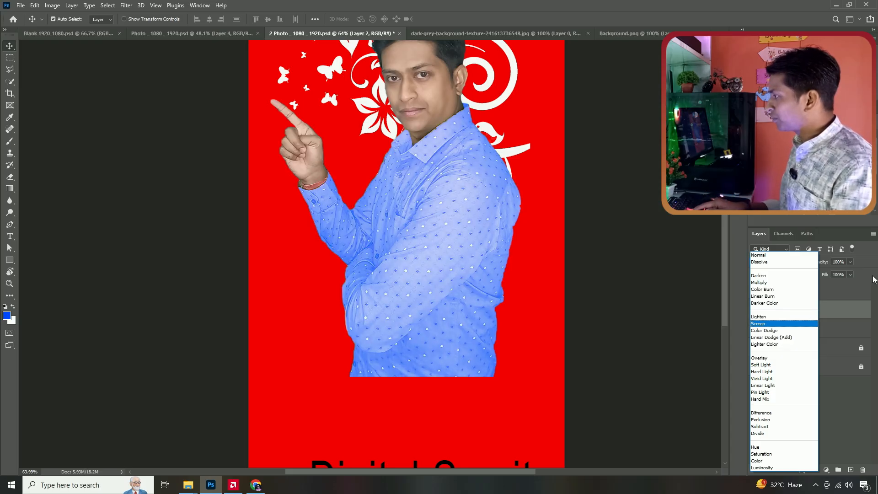
key("Up")
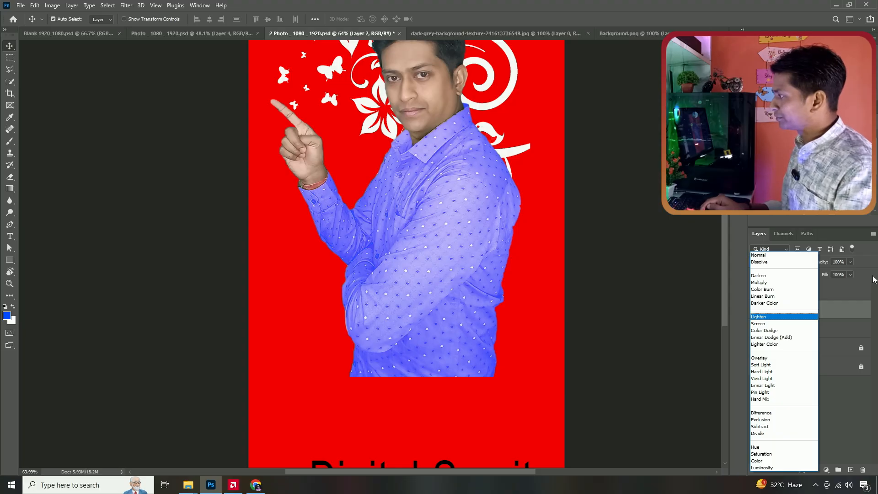
key("Down")
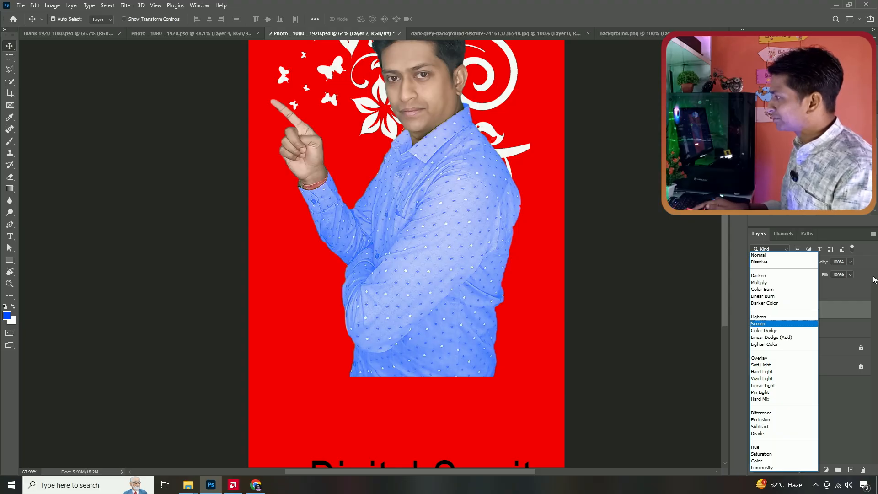
key("Up")
key("Up")
key("Up")
key("Up")
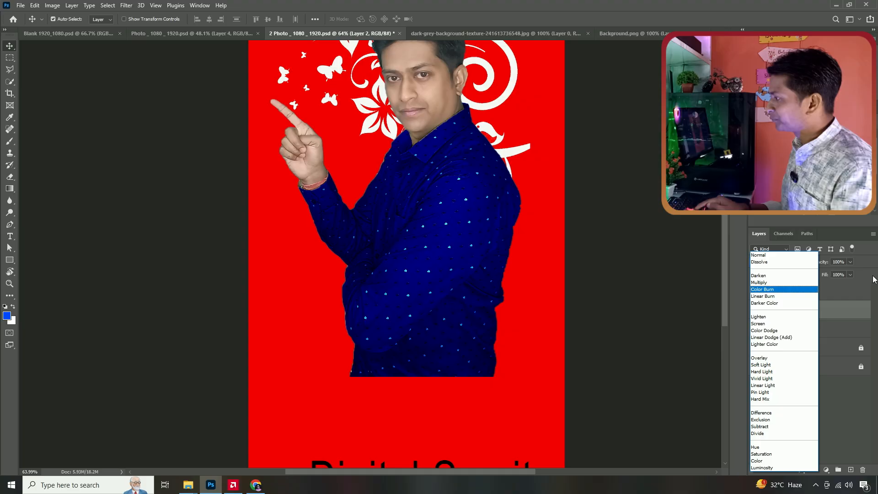
key("Up")
key("Down")
key("Down")
key("Down")
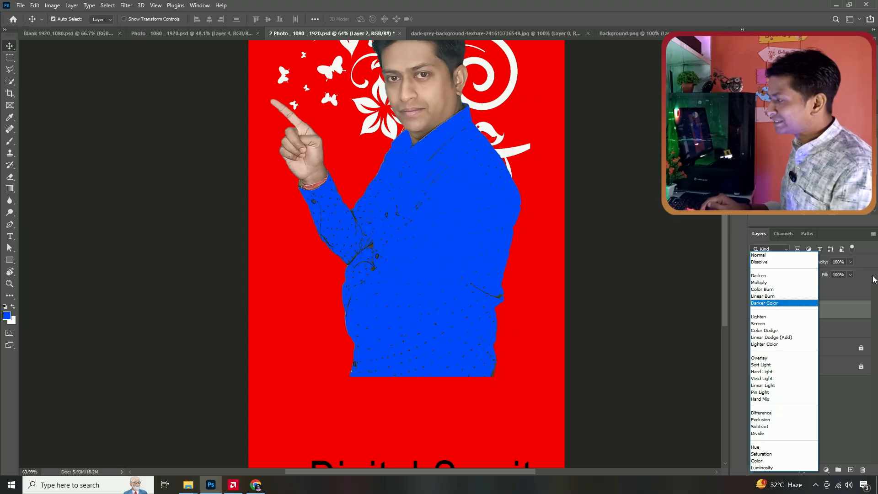
key("Down")
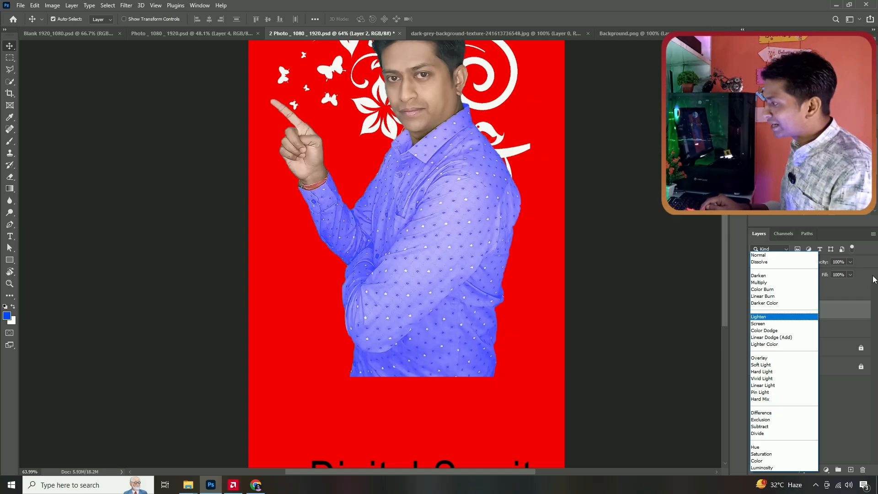
key("Down")
key("Down")
key("Down")
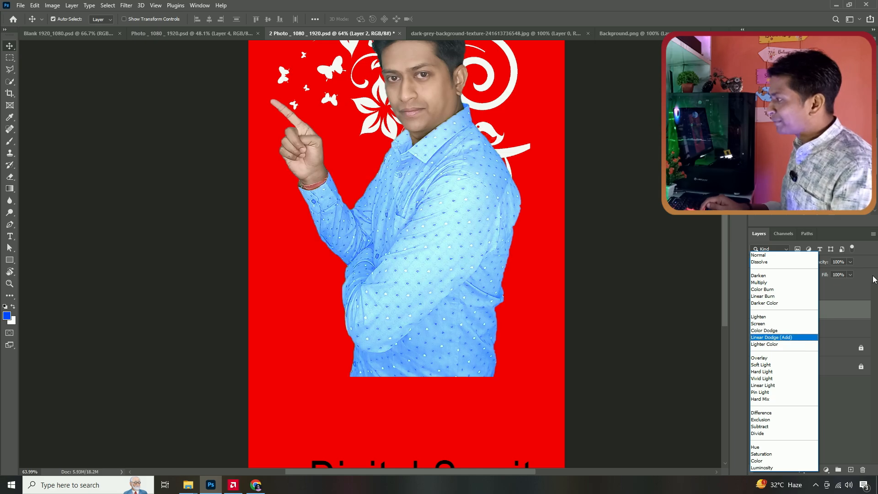
key("Down")
key("Up")
key("Down")
key("Down")
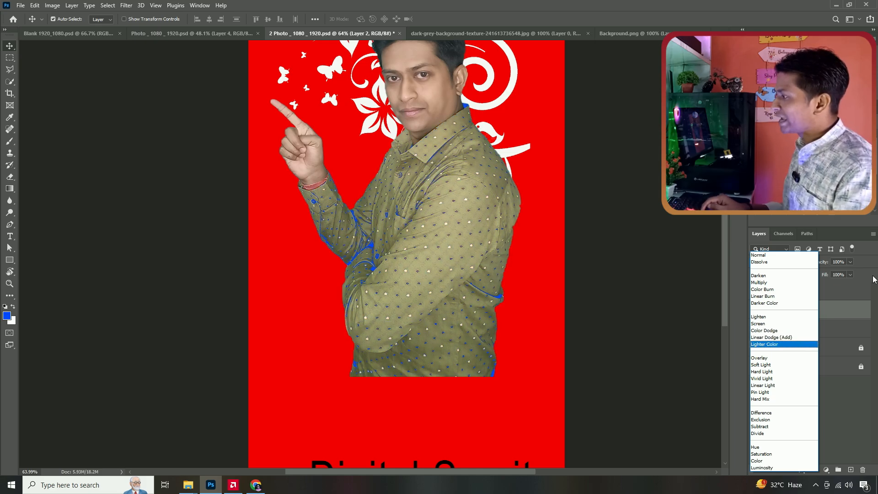
key("Down")
key("Down")
key("Down")
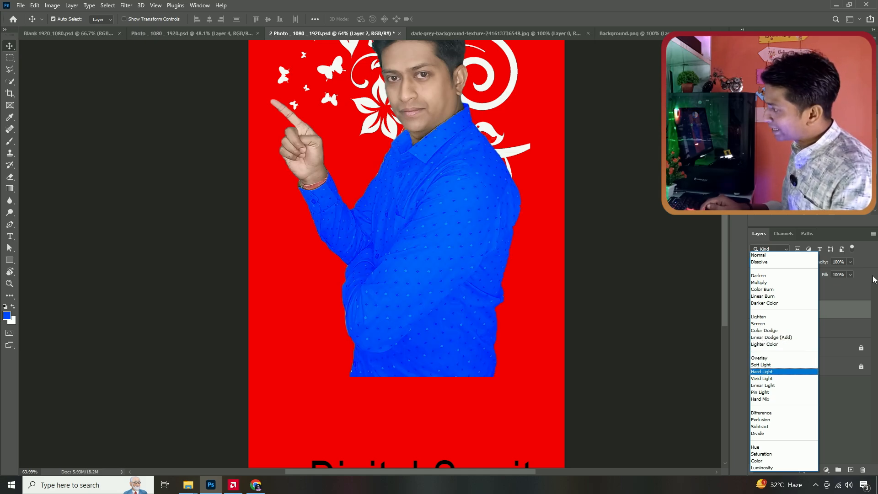
key("Down")
key("Down")
key("Down")
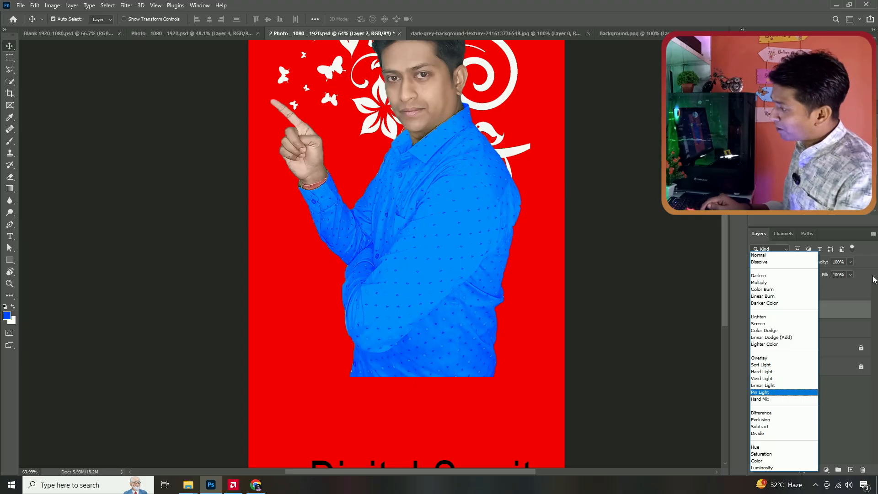
key("Up")
key("Down")
key("Down")
key("Down")
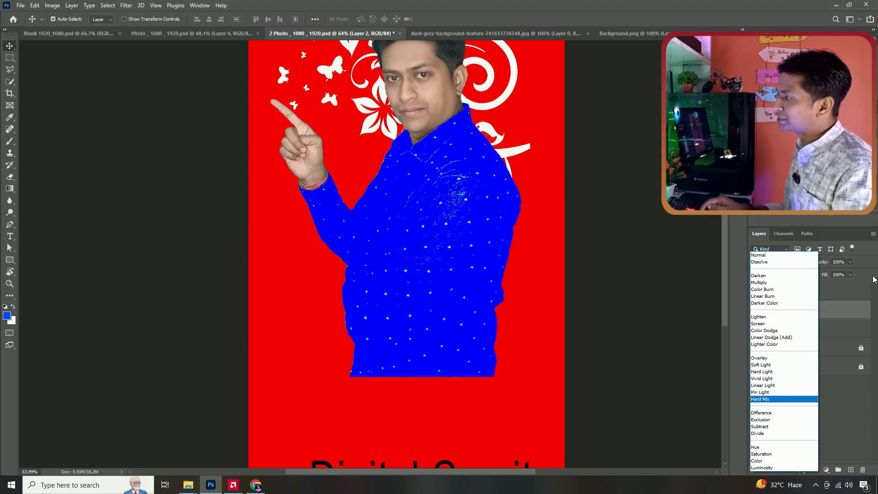
key("Down")
key("Down")
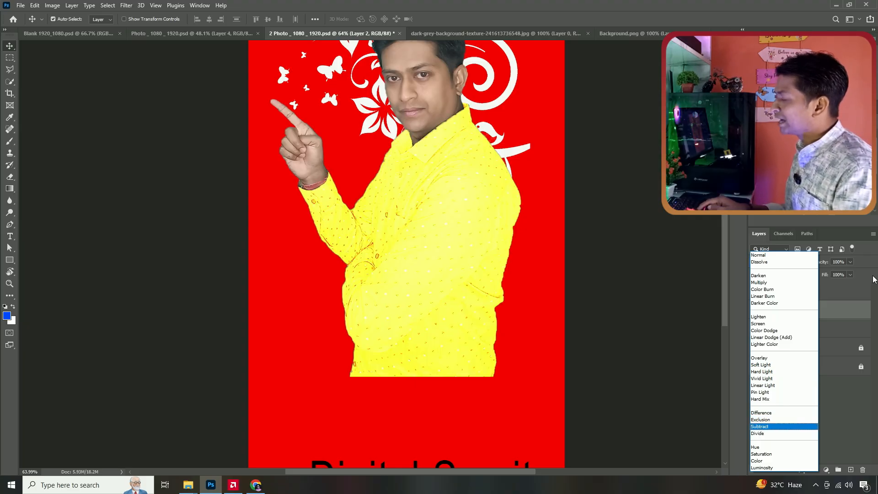
key("Up")
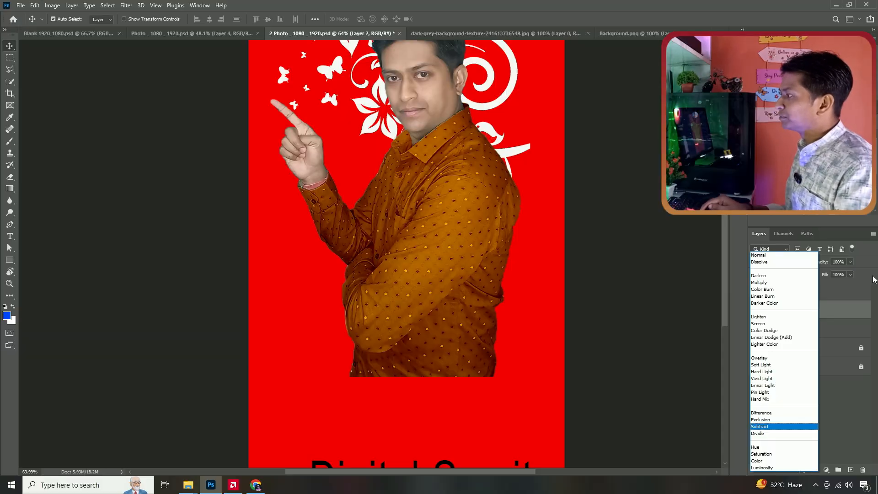
key("Down")
key("Up")
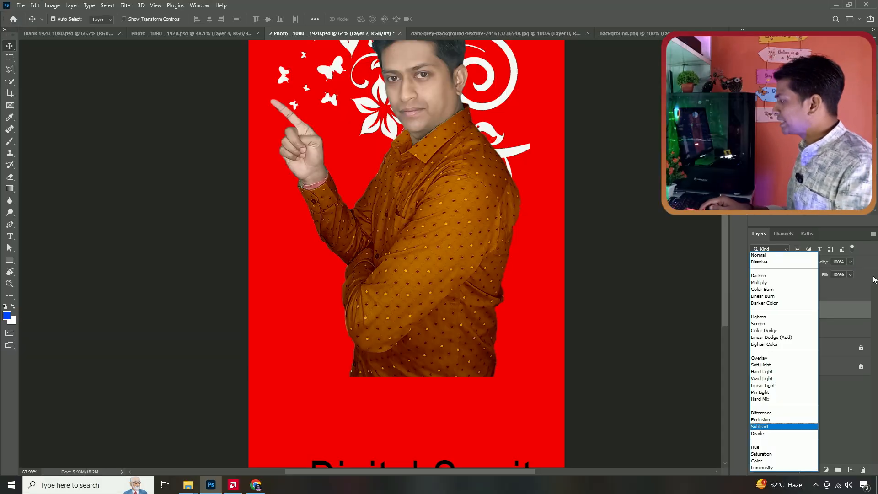
key("Down")
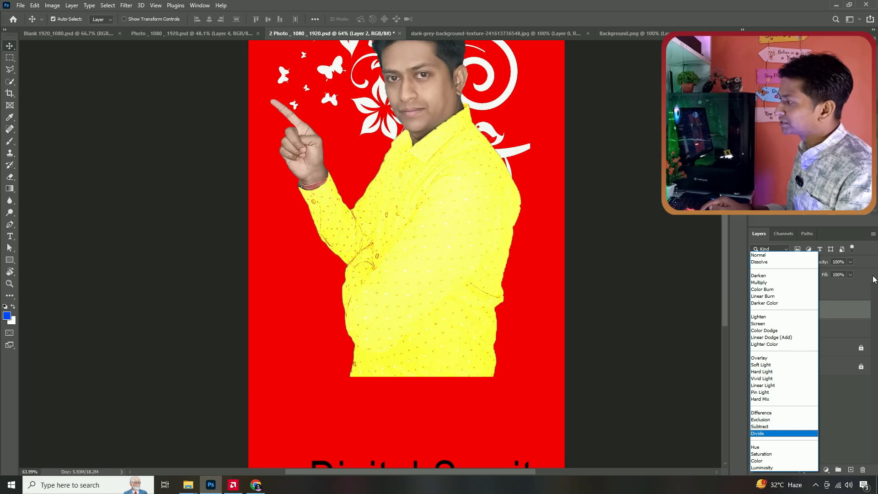
key("Down")
key("Down")
key("Up")
key("Down")
key("Down")
key("Down")
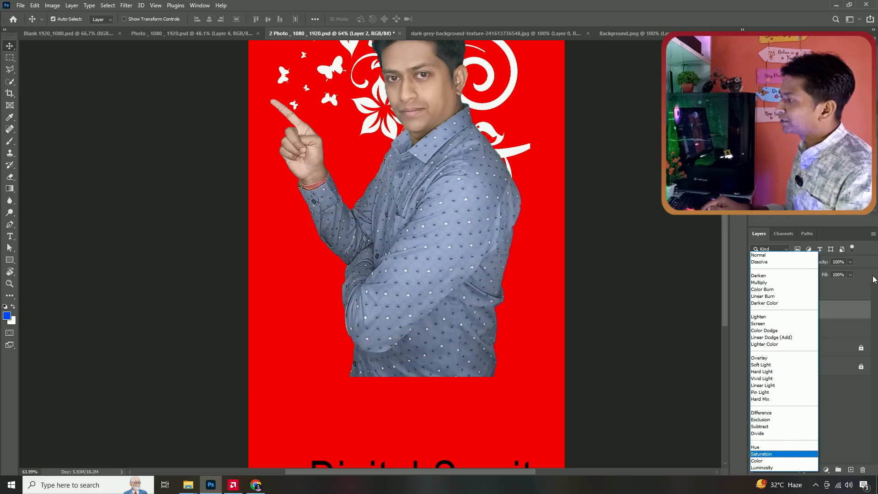
Preview Layer 2's blend modes in reverse order, from Saturation through Pin Light, Overlay and Color Dodge to Darken
key("Up")
key("Up")
key("Up")
key("Up")
key("Up")
key("Up")
key("Up")
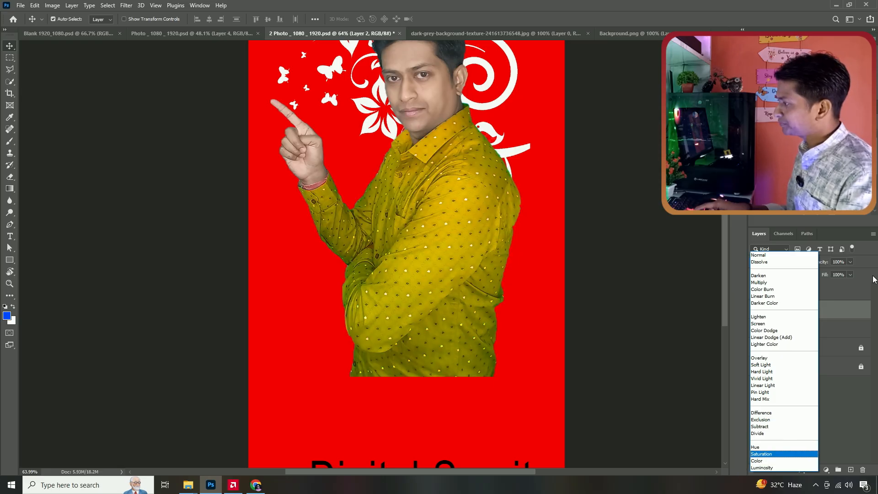
key("Up")
key("Up")
key("Up")
key("Up")
key("Up")
key("Up")
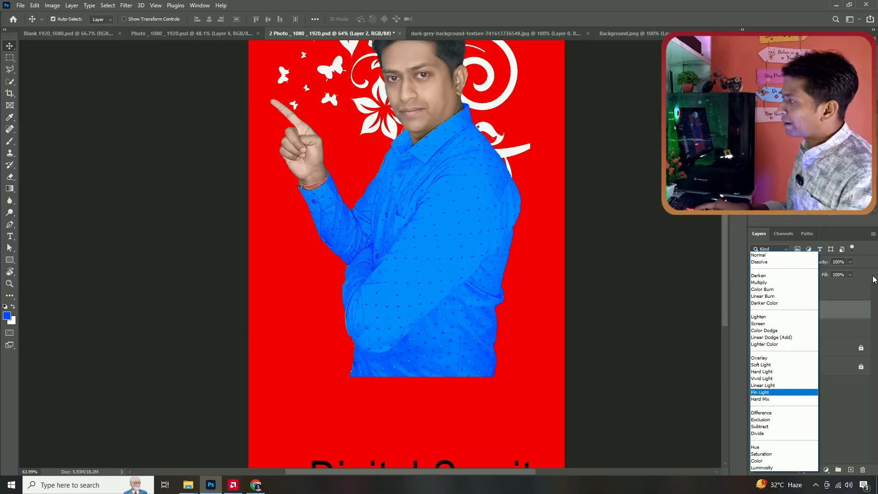
key("Up")
key("Up")
key("Up")
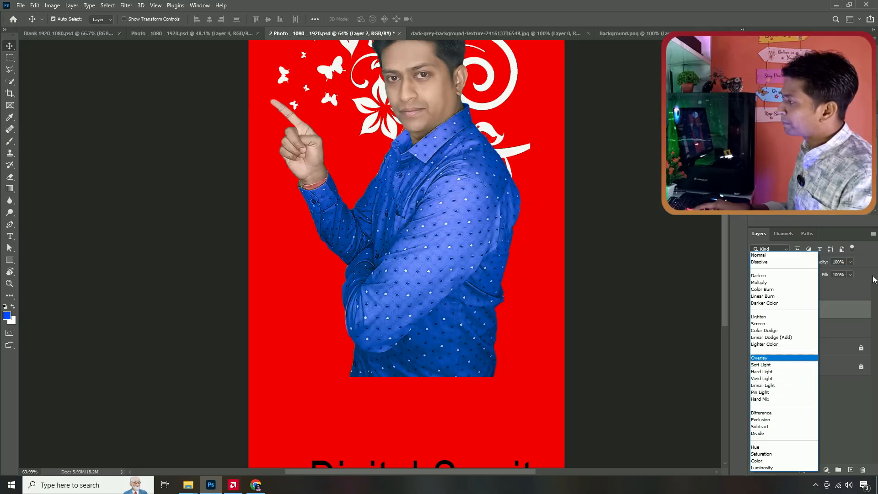
key("Up")
key("Up")
key("Up")
key("Up")
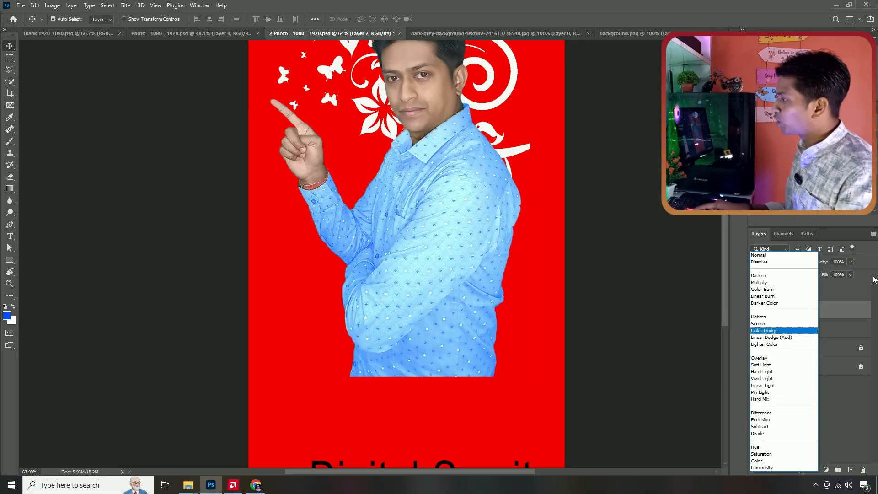
key("Down")
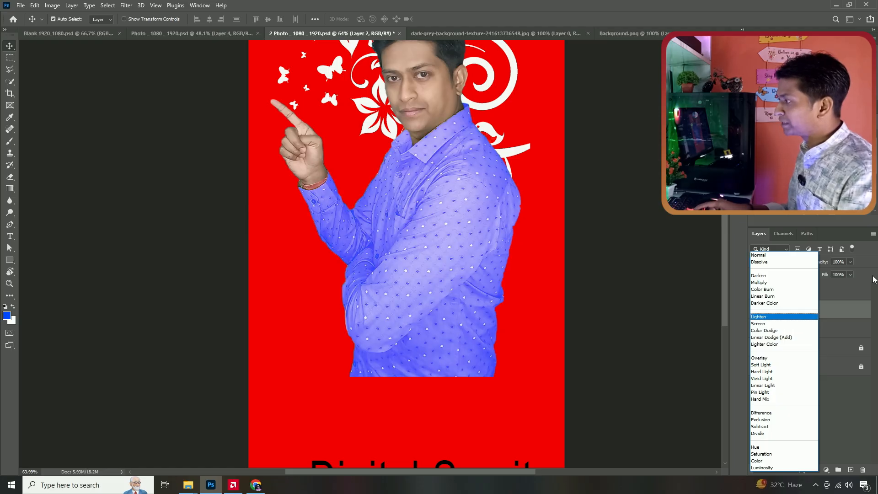
key("Up")
key("Up")
key("Up")
key("Up")
key("Up")
key("Up")
key("Up")
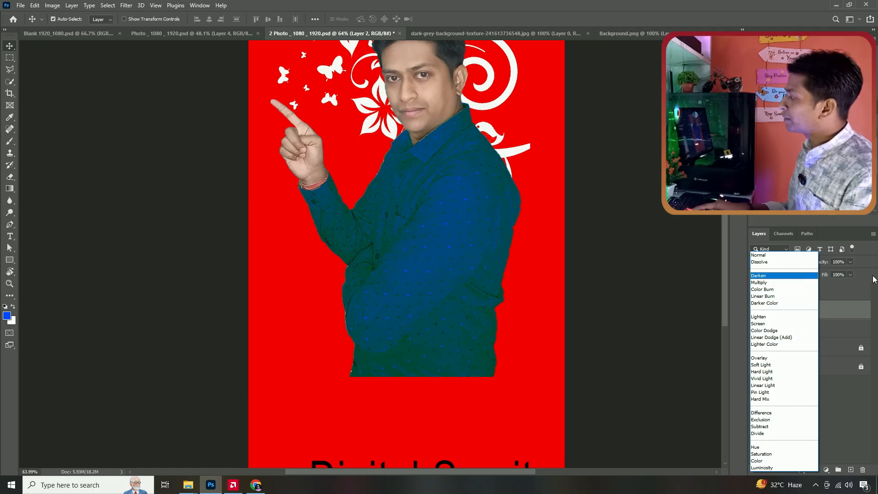
Set Layer 2's blend mode to Lighten
key("Down")
key("Down")
key("Down")
key("Down")
key("Down")
key("Down")
key("Down")
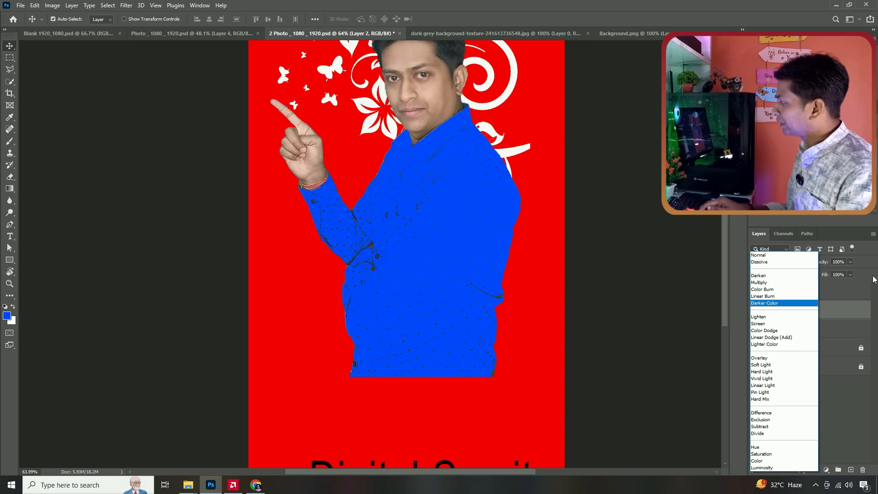
key("Return")
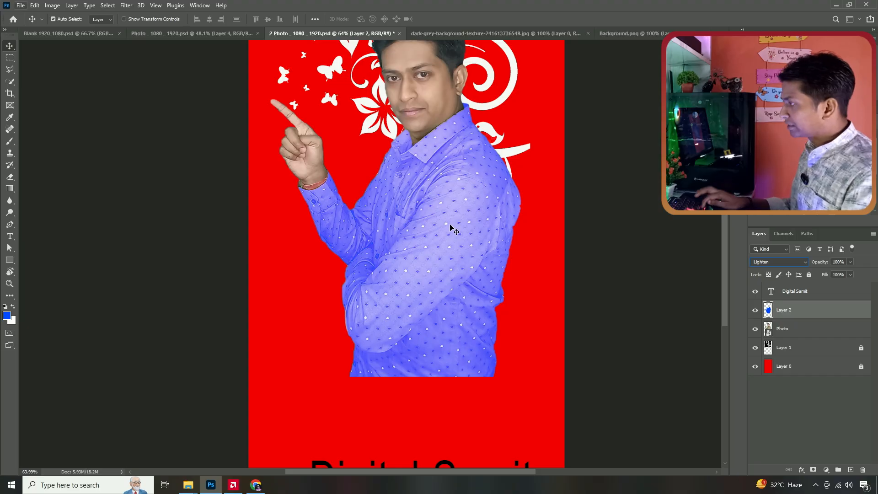
Compare the original and recoloured shirt on the whole poster by hiding Layer 2 and showing it again
key("ctrl+0")
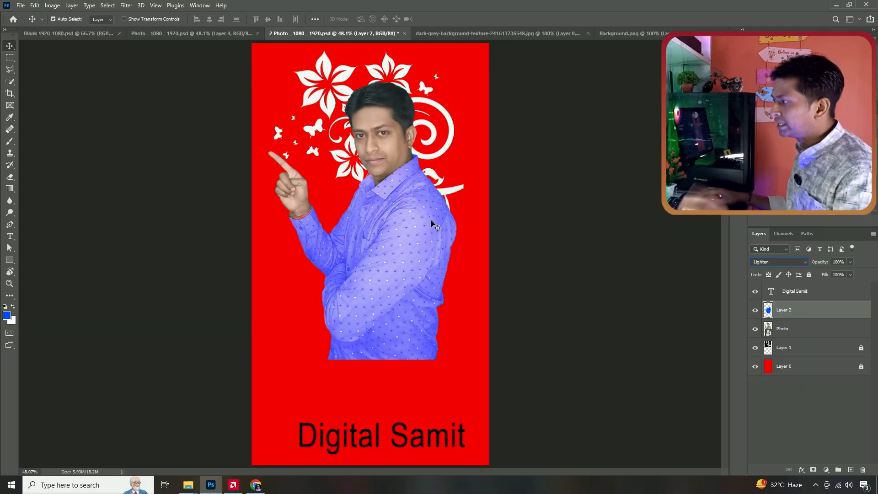
left_click(755, 311)
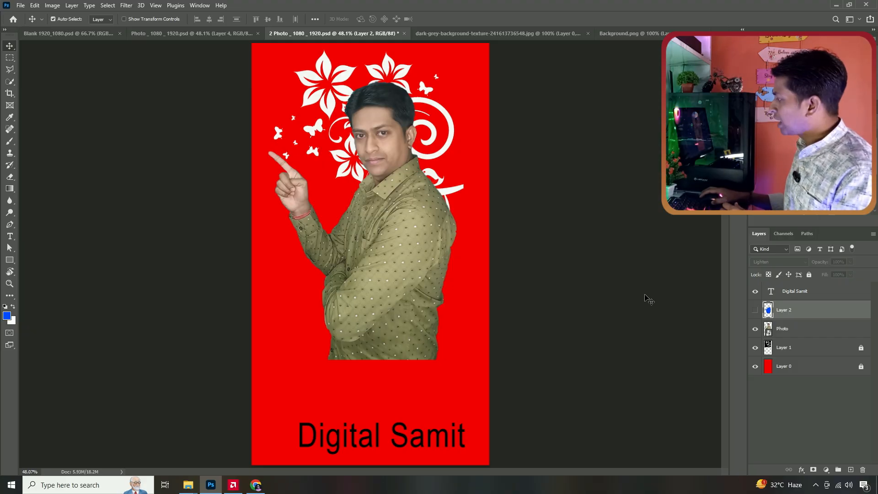
left_click(755, 309)
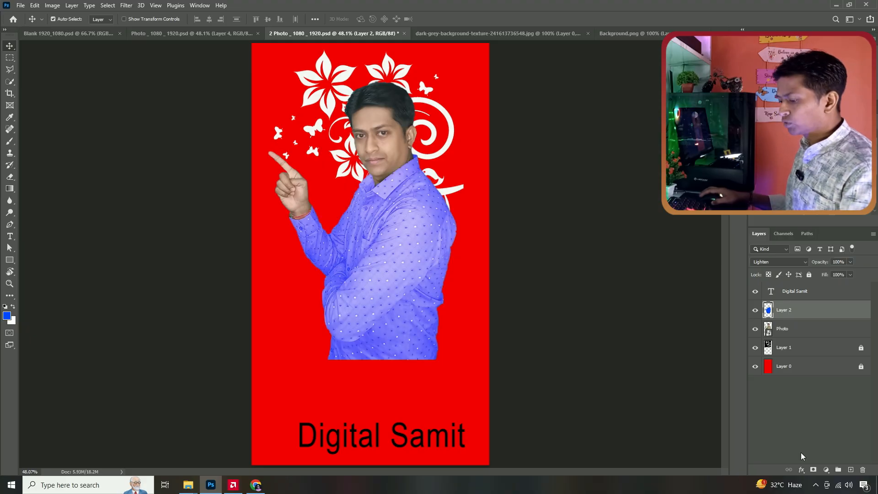
Move the Layer 2 and Photo layers together down the poster to just above the title text, saving the document
key("ctrl+s")
left_click(791, 330, "ctrl")
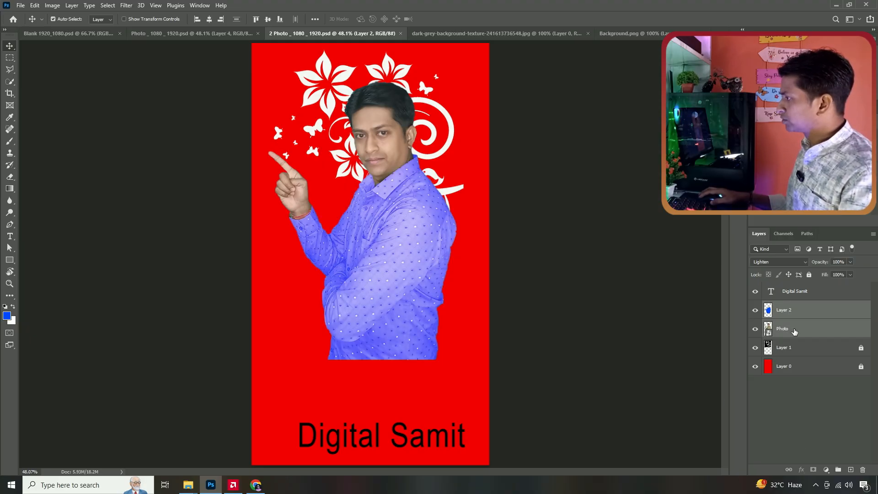
left_click_drag(398, 204, 392, 261)
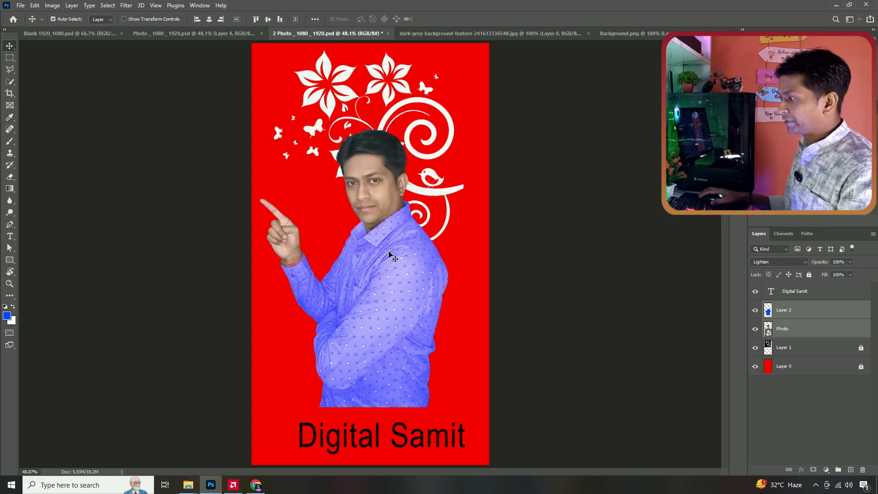
key("ctrl+s")
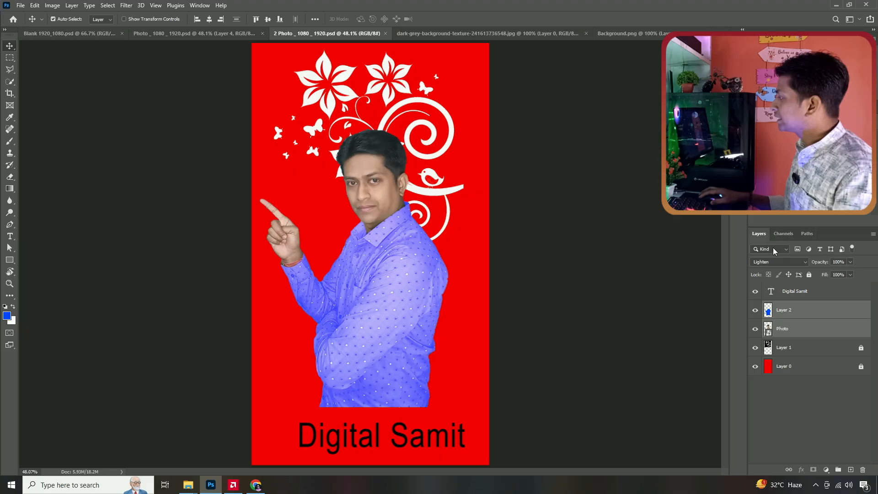
Review the layer filter types and set the layer filter to Name
left_click(786, 249)
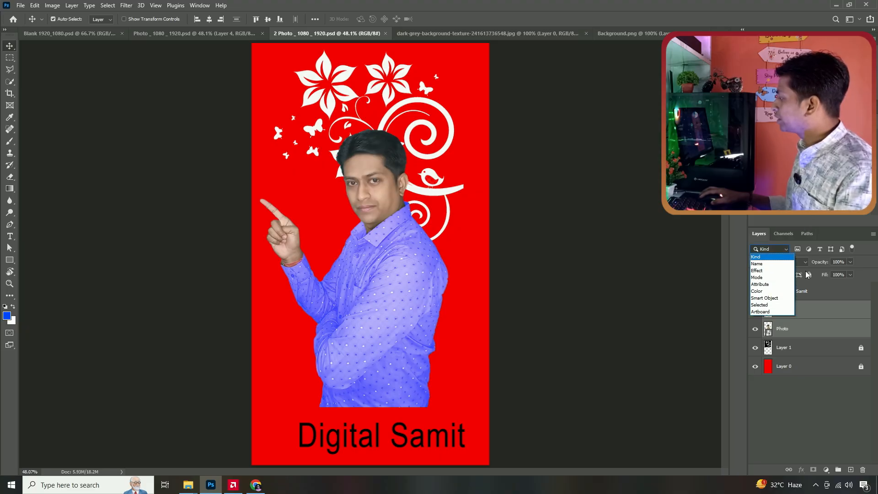
left_click(814, 399)
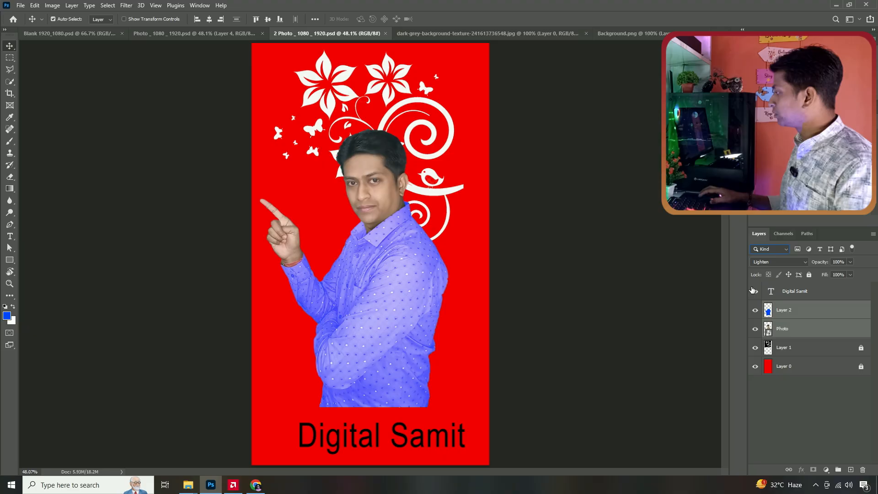
left_click(783, 249)
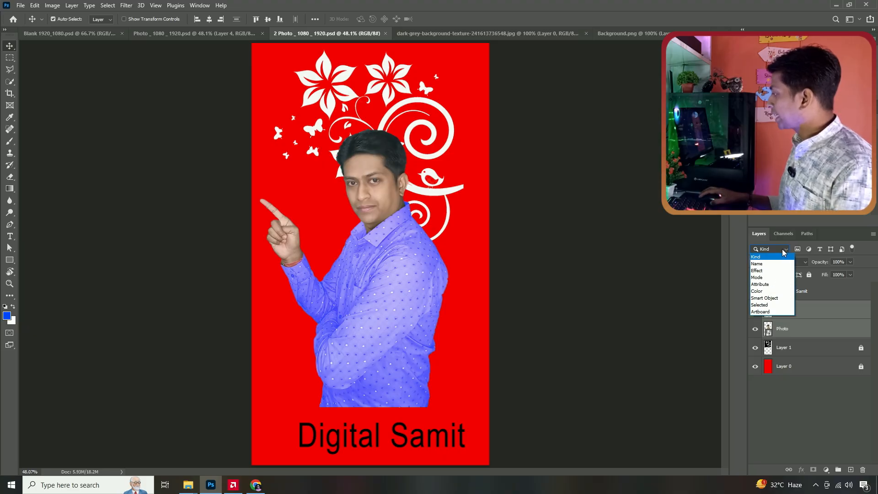
left_click(770, 264)
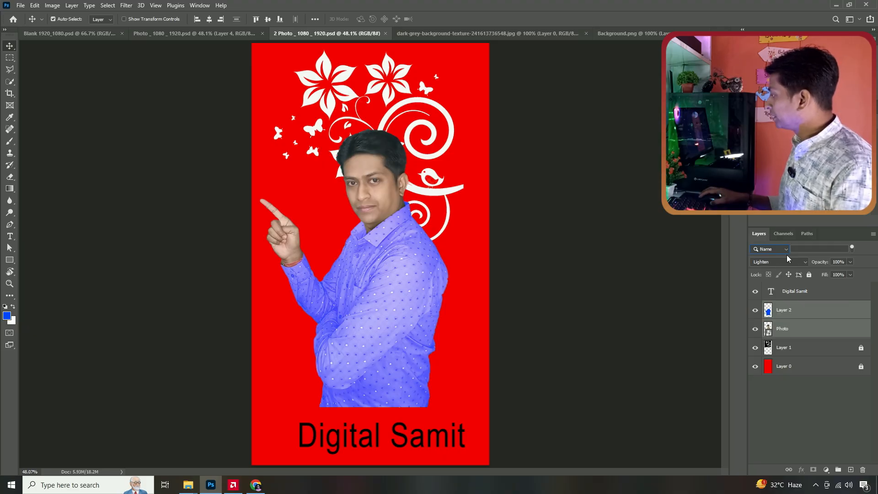
Search the layers by name for "digi" and clear the search text
left_click(787, 249)
left_click(823, 249)
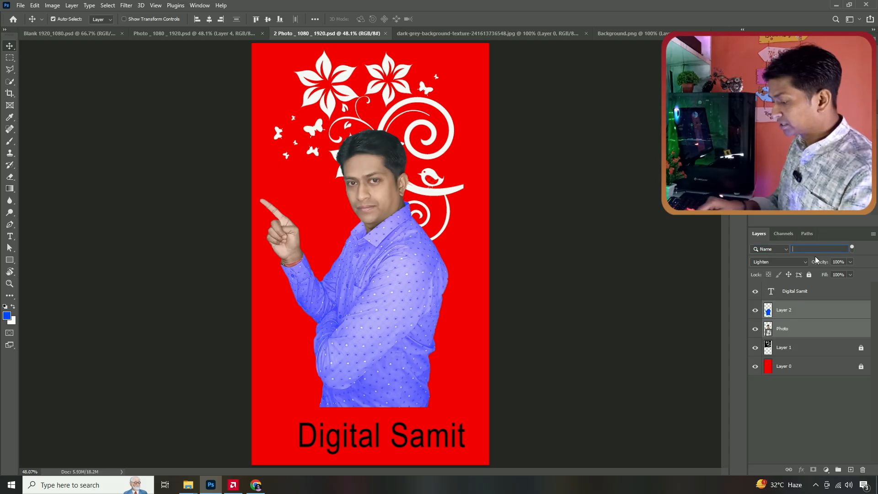
type("digi")
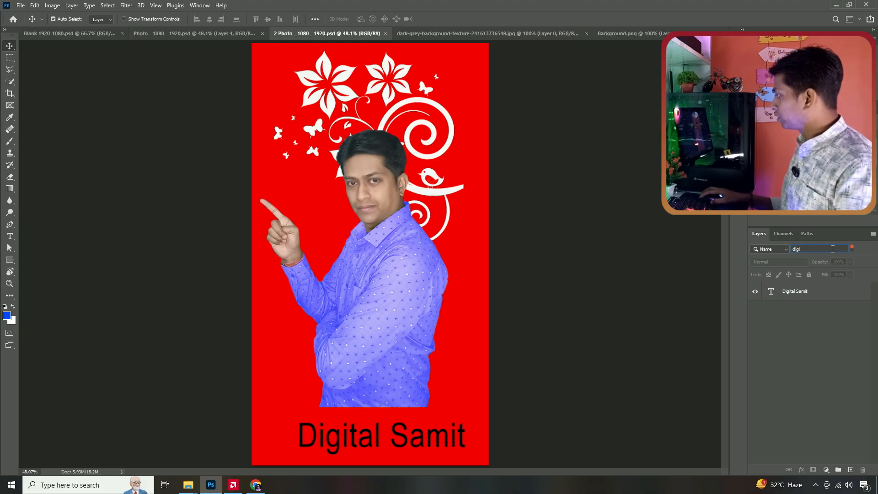
key("BackSpace")
key("BackSpace")
key("BackSpace")
key("BackSpace")
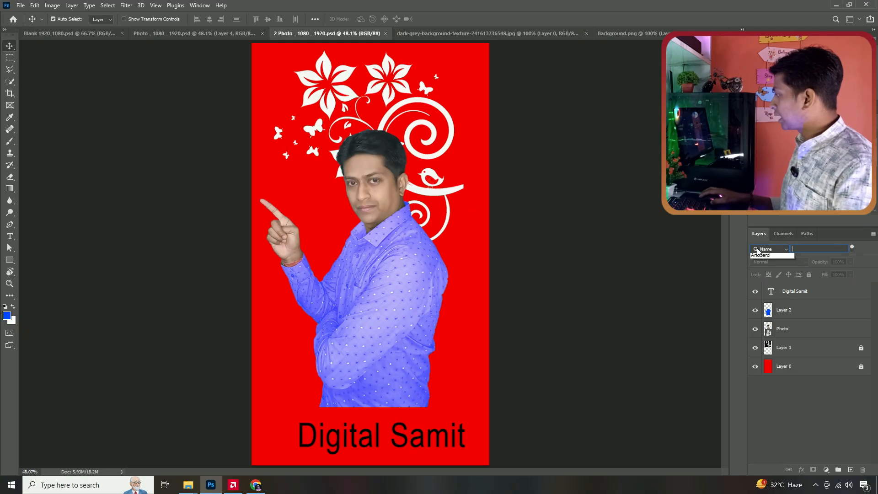
Switch the layer filter to Kind and filter for pixel layers, followed by adjustment layers alone
left_click(771, 249)
left_click(771, 249)
left_click(765, 256)
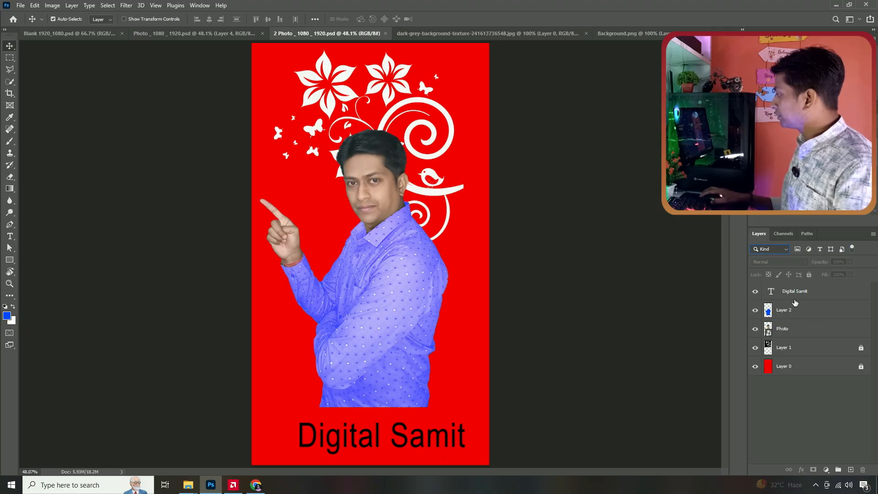
left_click(798, 249)
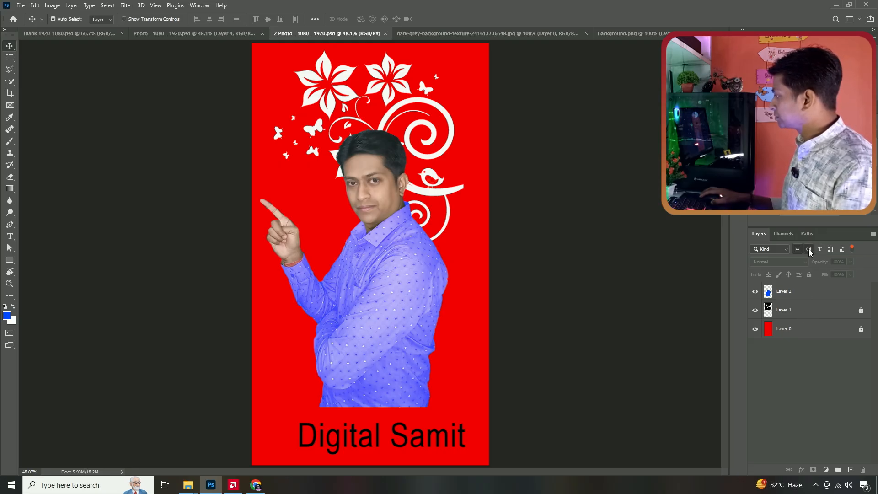
left_click(809, 249)
left_click(795, 251)
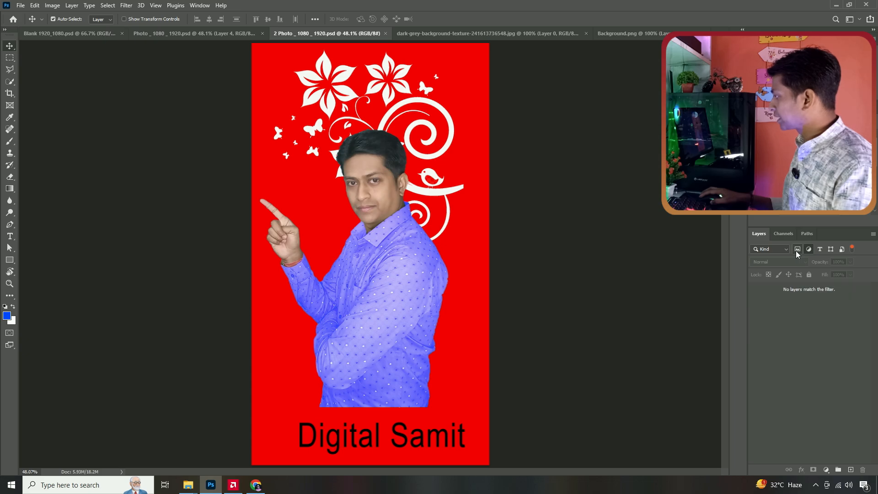
Filter the layer list for type layers alone and for shape layers, adding pixel layers to the shape filter
left_click(821, 250)
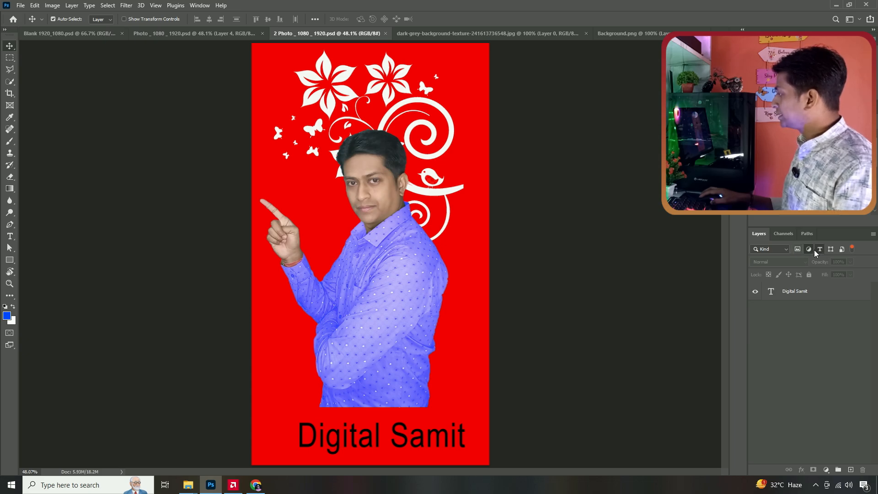
left_click(811, 250)
left_click(832, 249)
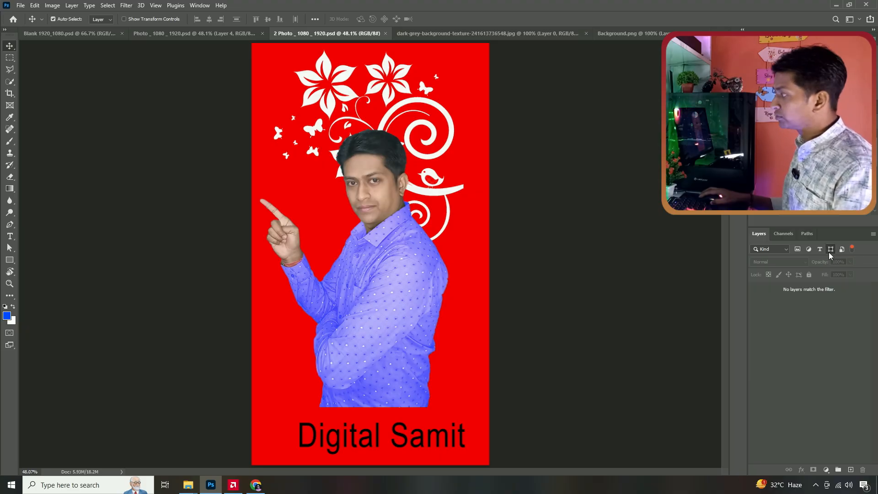
left_click(797, 249)
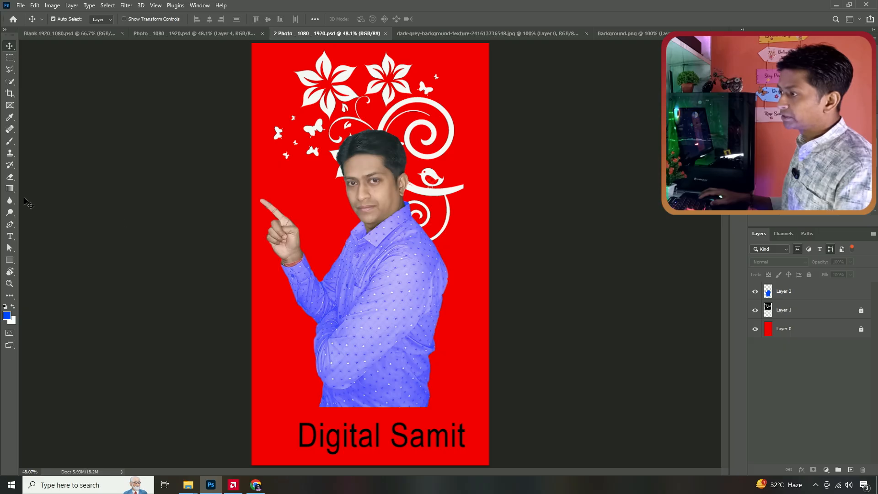
Draw a blue rectangle shape about 831 by 259 px above the man's head and move it up over the flowers
left_click(9, 260)
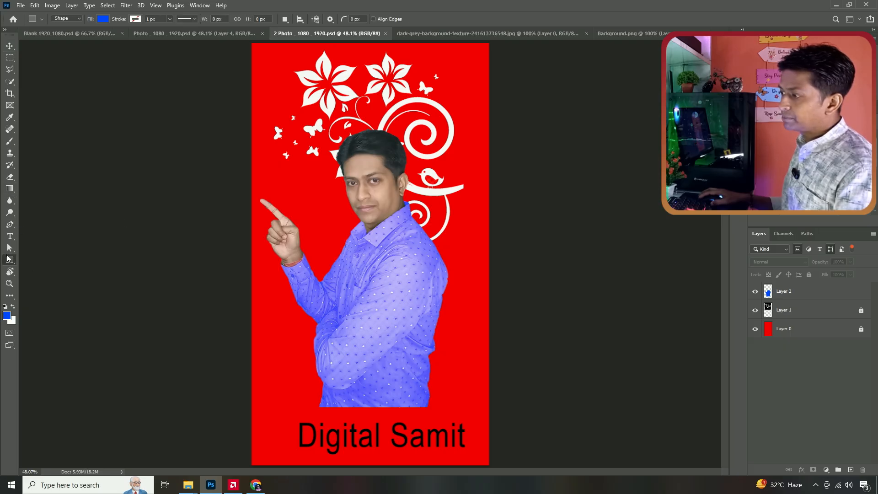
right_click(9, 260)
left_click(39, 262)
left_click_drag(287, 92, 470, 149)
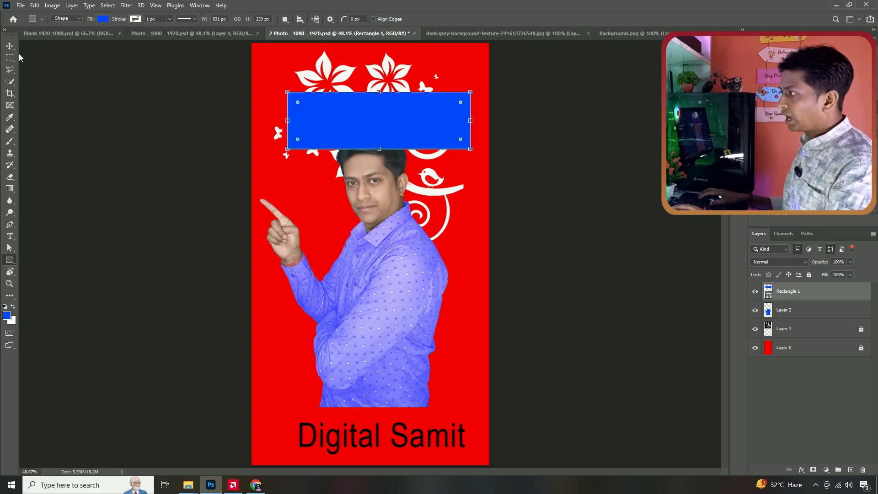
key("v")
left_click_drag(384, 119, 372, 87)
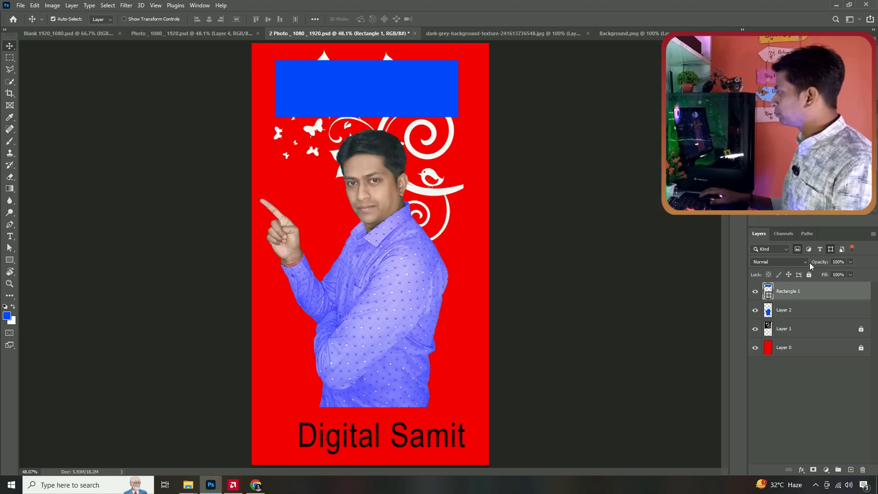
Filter the layer list for shape layers with smart objects added, and remove the filters to list all layers
left_click(831, 249)
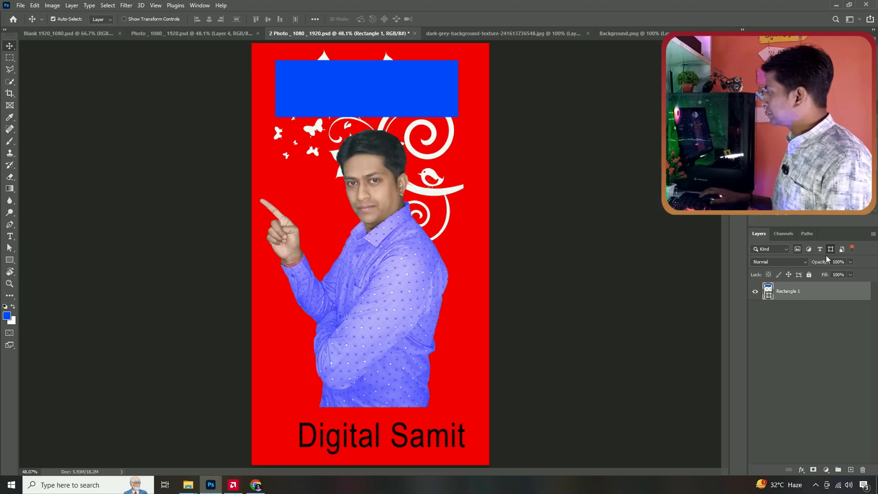
left_click(830, 249)
left_click(830, 249)
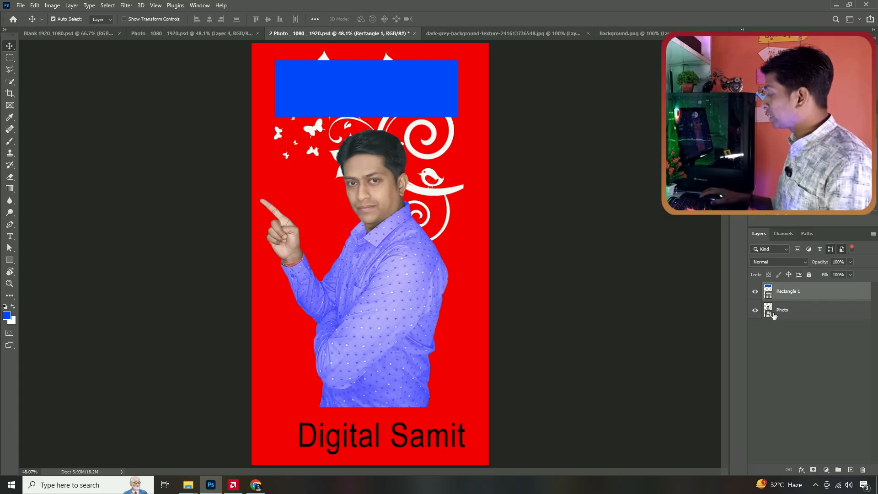
left_click(798, 312)
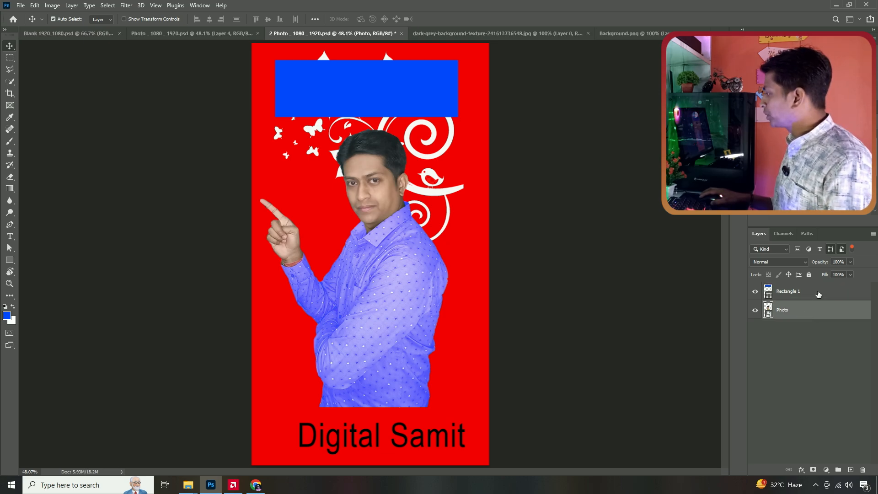
left_click(811, 306, "ctrl")
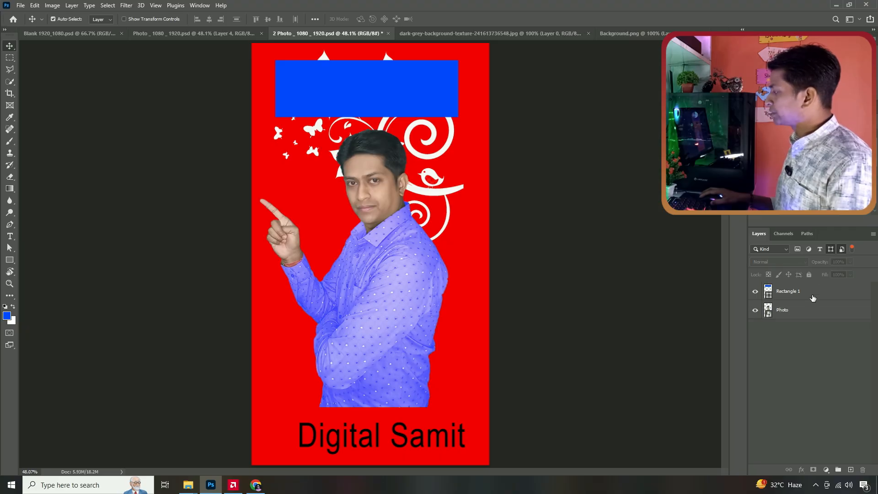
left_click(831, 250)
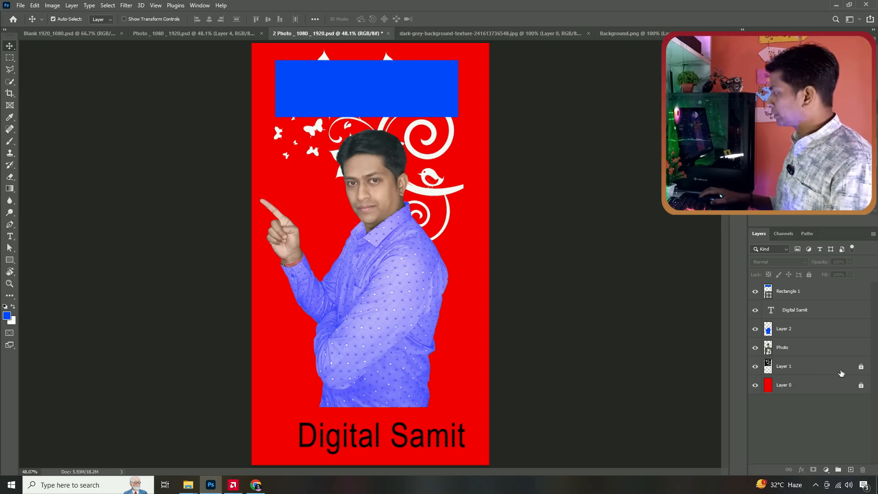
Check Layer 2 and Photo by hiding and showing them, and collect both layers in a new group
left_click(807, 348)
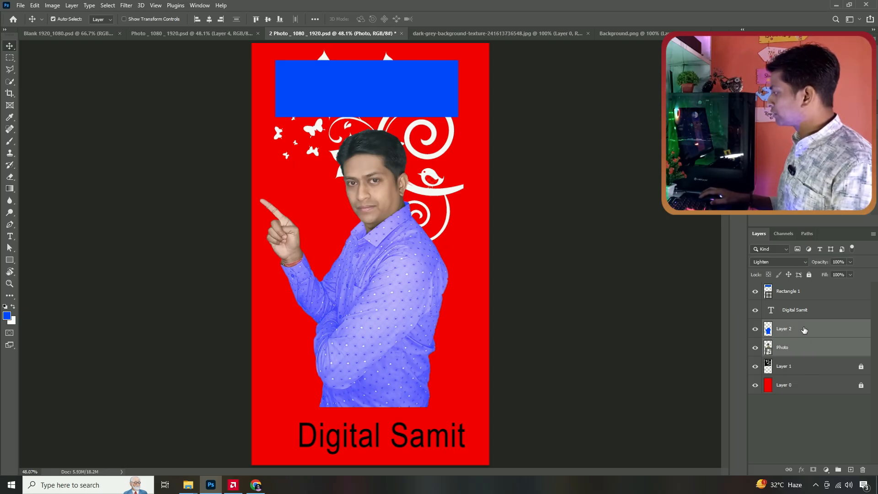
left_click(771, 333, "shift")
left_click(758, 348)
left_click(756, 330)
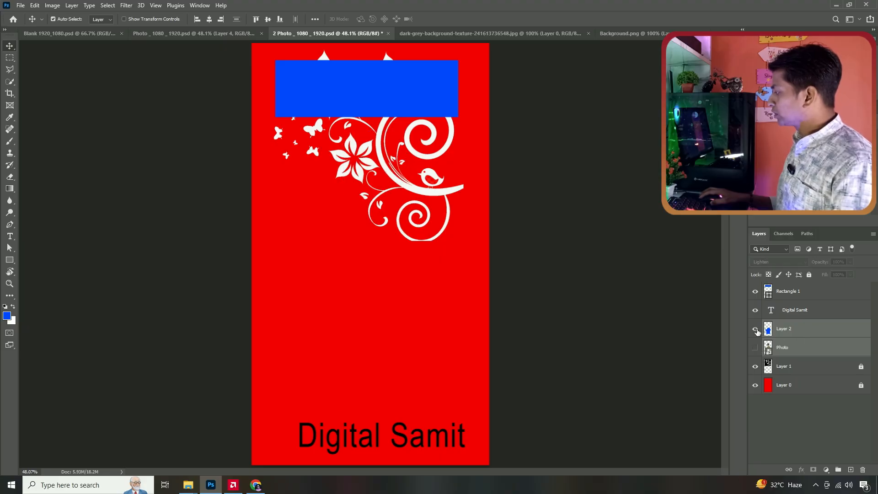
left_click(755, 348)
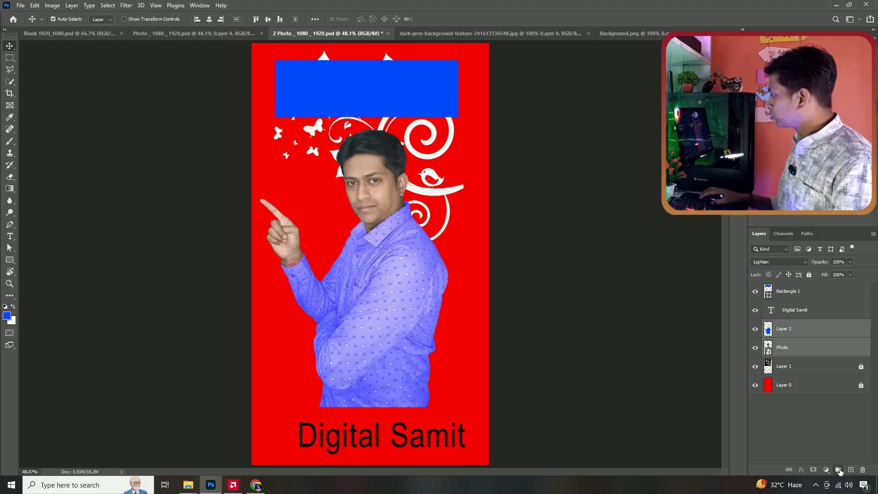
left_click(839, 470)
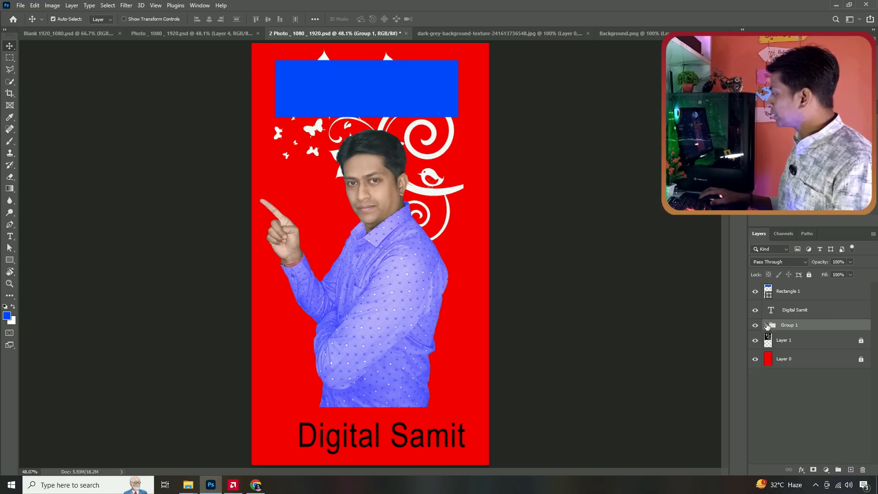
left_click(765, 325)
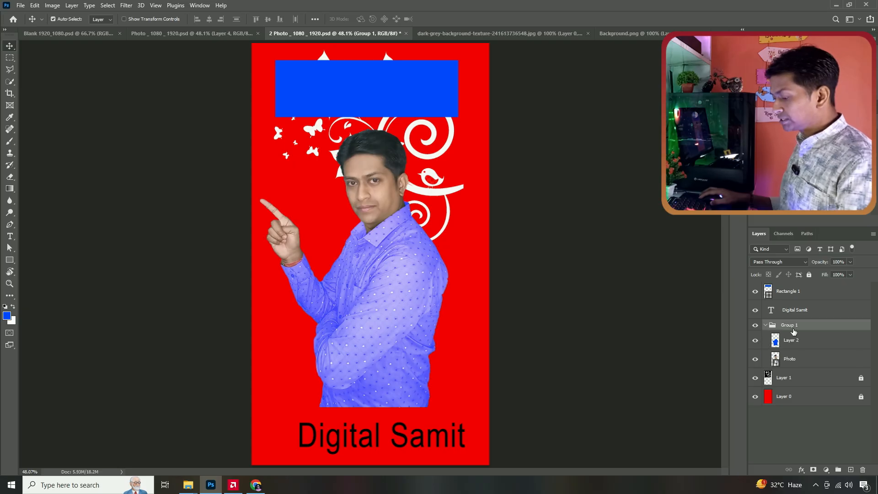
left_click(766, 325)
Move the group up and to the right to just below the blue rectangle, and toggle its visibility as a check
key("ctrl+t")
left_click_drag(388, 211, 408, 191)
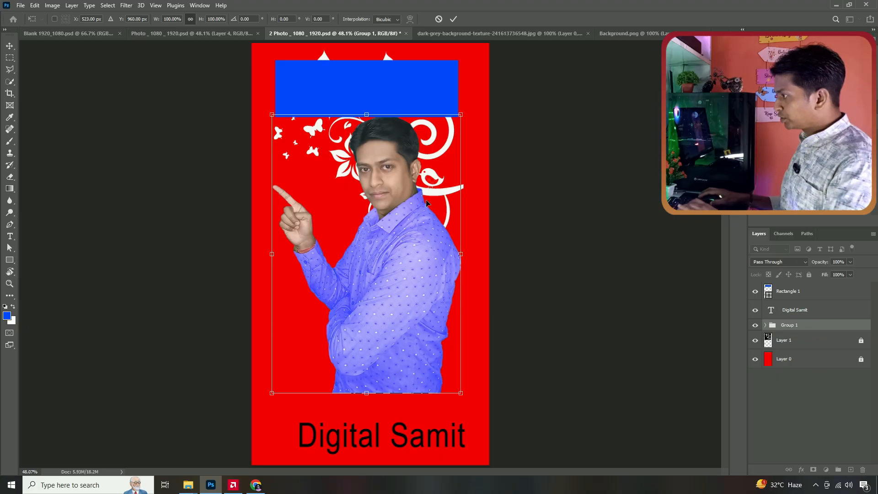
key("Return")
left_click(756, 326)
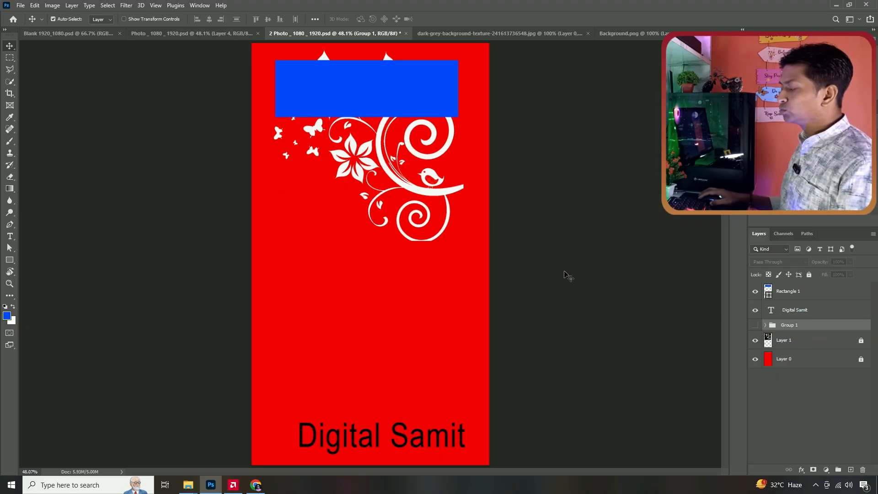
left_click(755, 325)
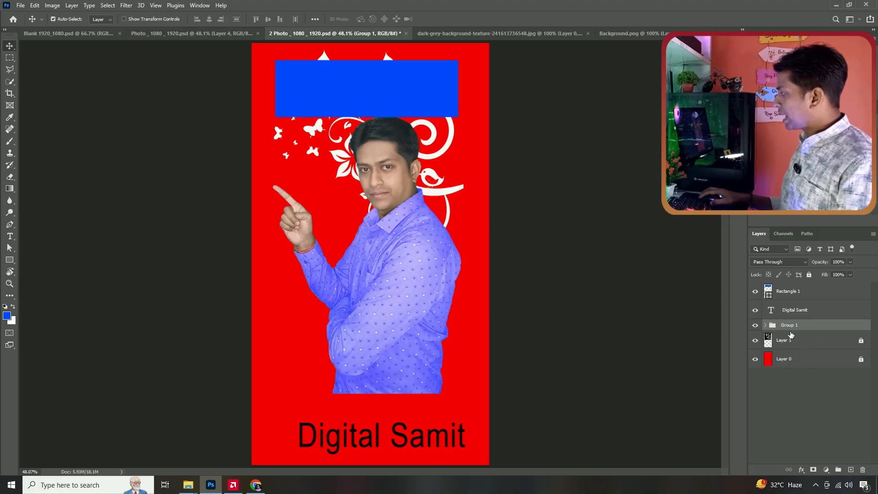
Lock the group completely, try to move the man on the poster, and unlock the group, keeping its name
left_click(810, 274)
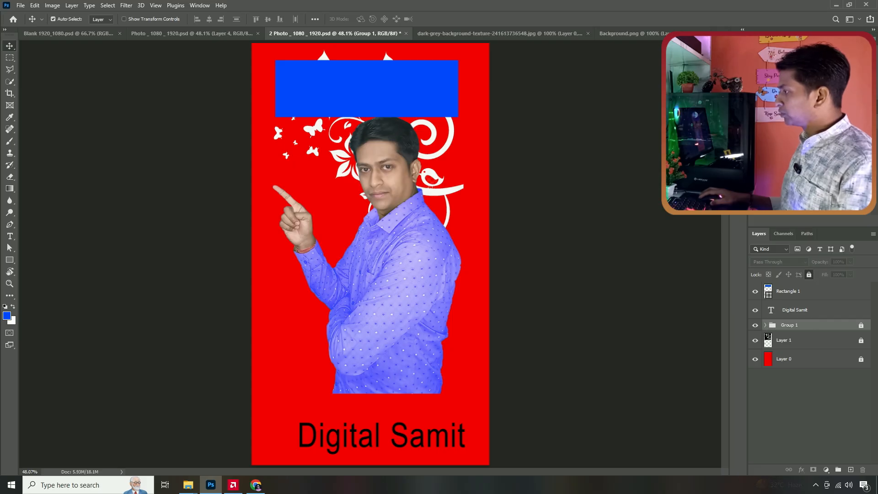
mouse_move(399, 251)
left_mouse_down()
mouse_move(412, 249)
mouse_move(393, 267)
left_mouse_up()
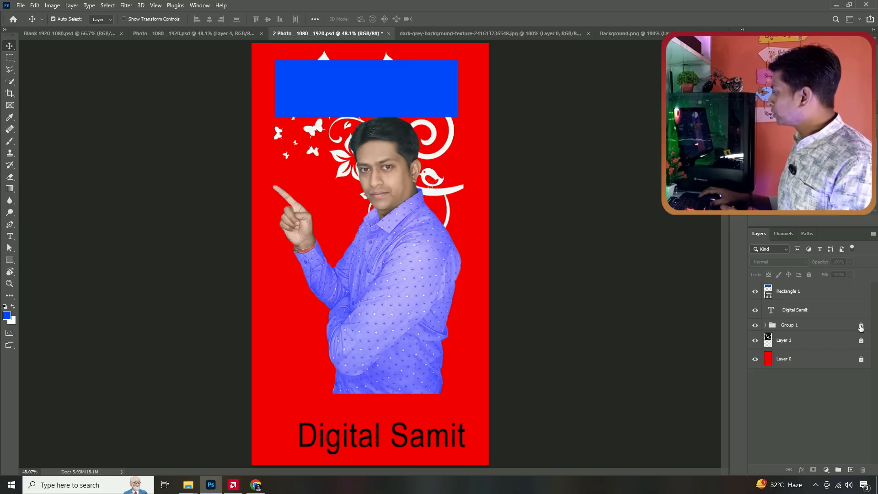
double_click(788, 326)
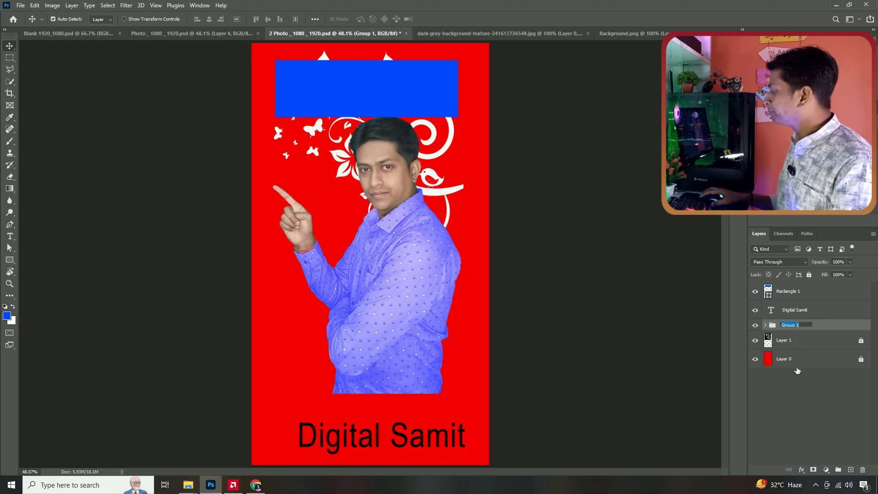
left_click(814, 379)
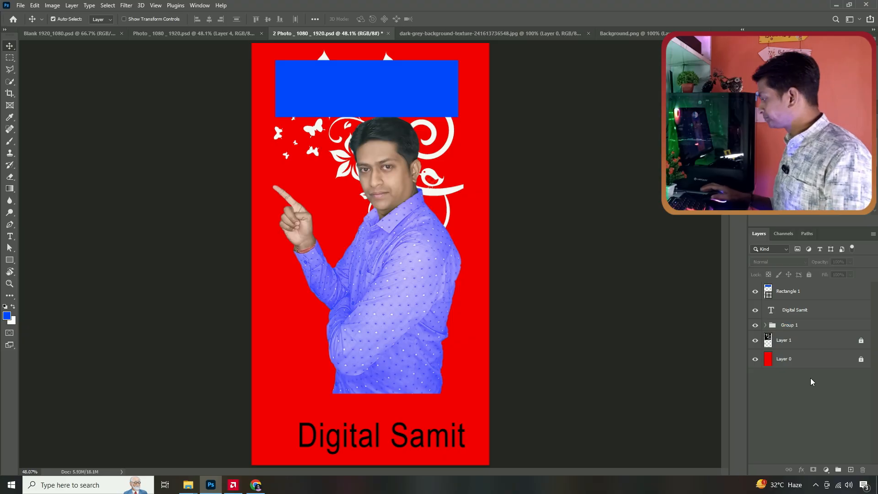
Review the available fill and adjustment layer types without adding one
left_click(830, 469)
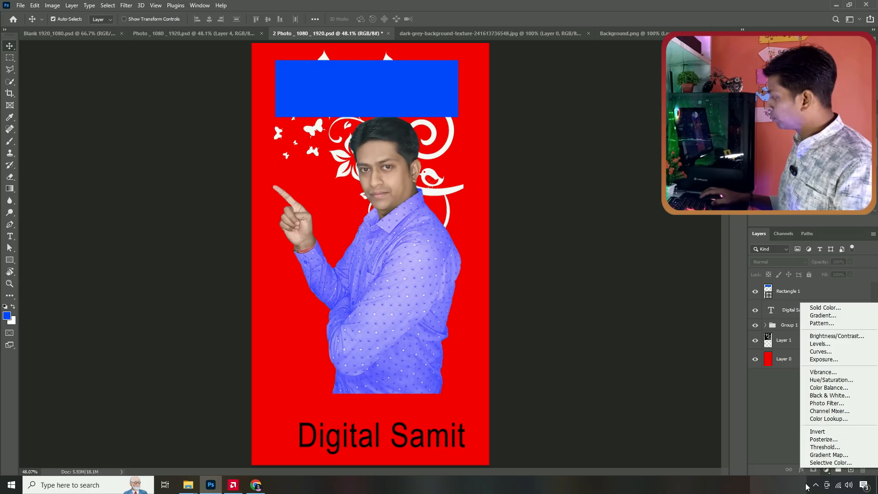
left_click(773, 472)
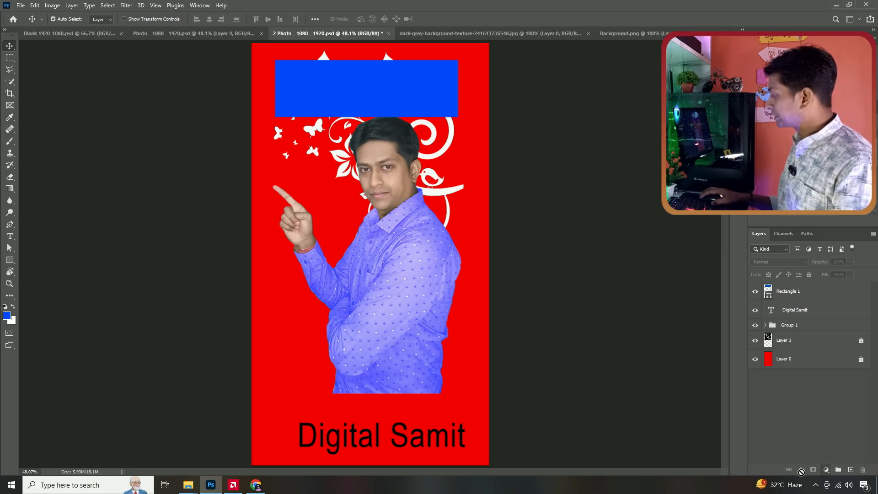